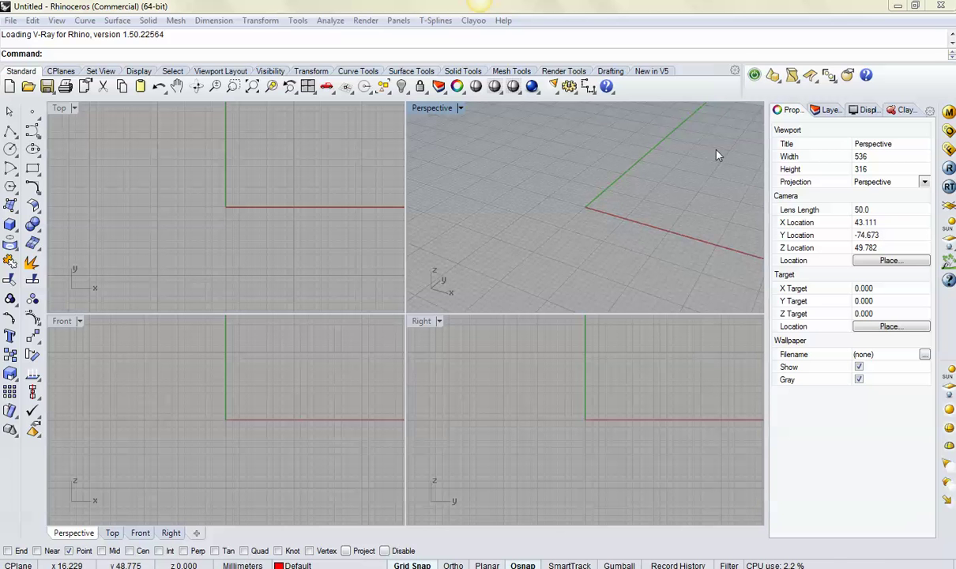
- Float the Clayoo Primitives palette, then try the Rhino Box tool and cancel it
{"action": "left_click", "coordinate": [772, 75]}
{"action": "left_click_drag", "start_coordinate": [782, 93], "coordinate": [680, 111]}
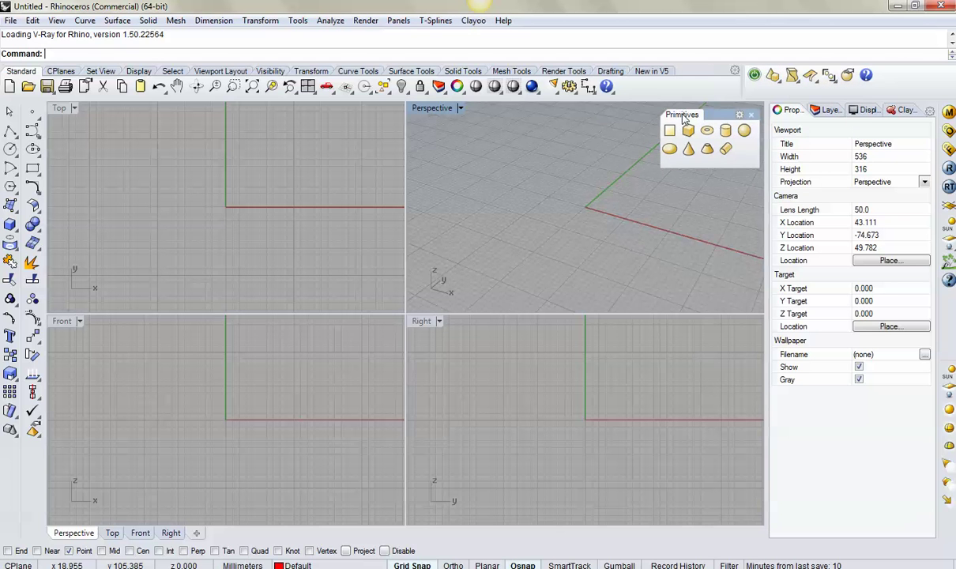
{"action": "left_click", "coordinate": [32, 224]}
{"action": "left_click", "coordinate": [10, 224]}
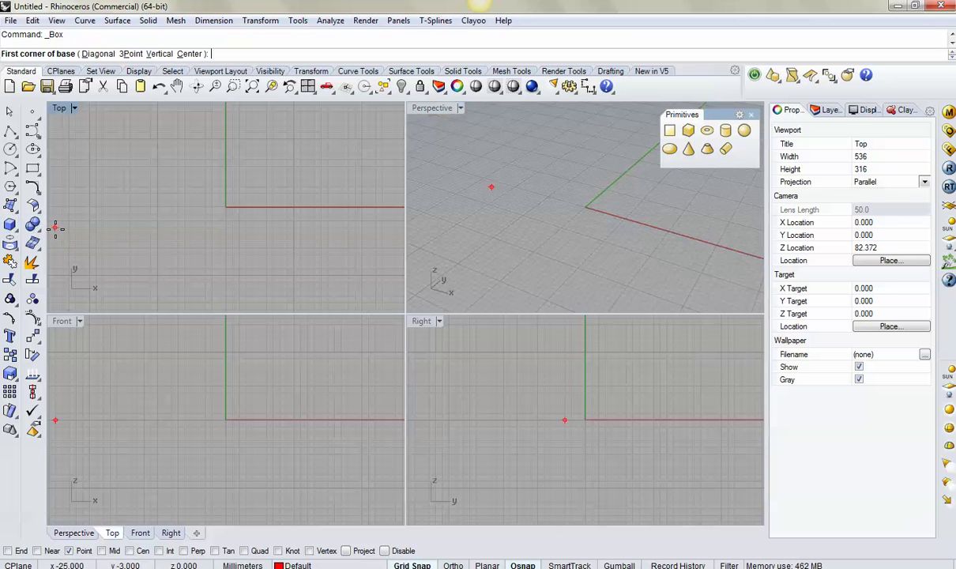
{"action": "left_click", "coordinate": [10, 224]}
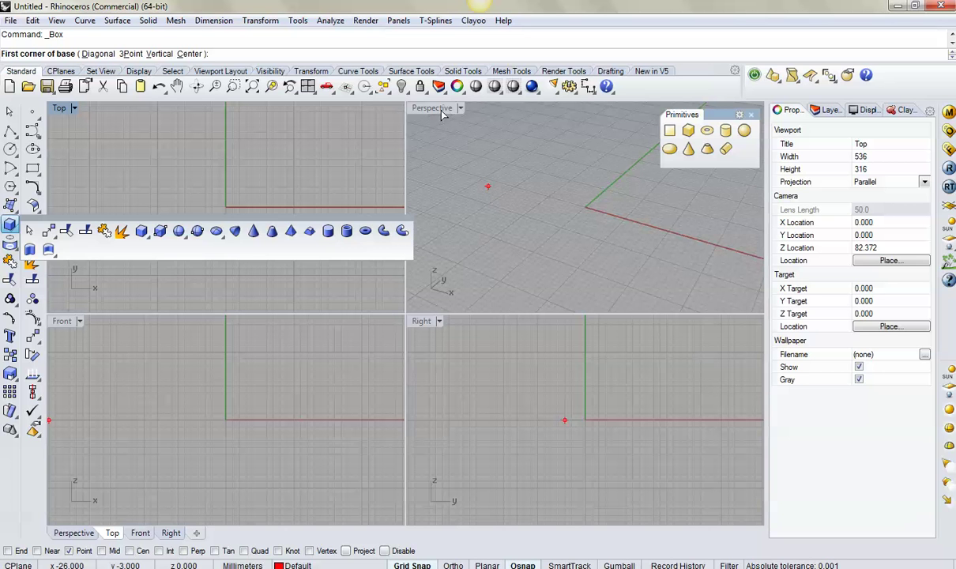
{"action": "key", "text": "Escape"}
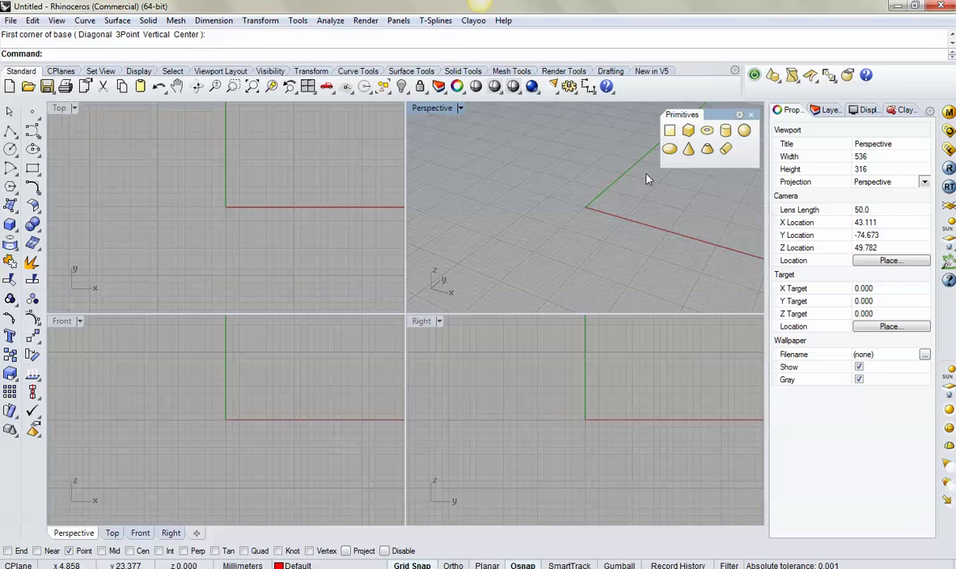
- Start a Clayoo box and set the Perspective view to Shaded
{"action": "left_click", "coordinate": [690, 134]}
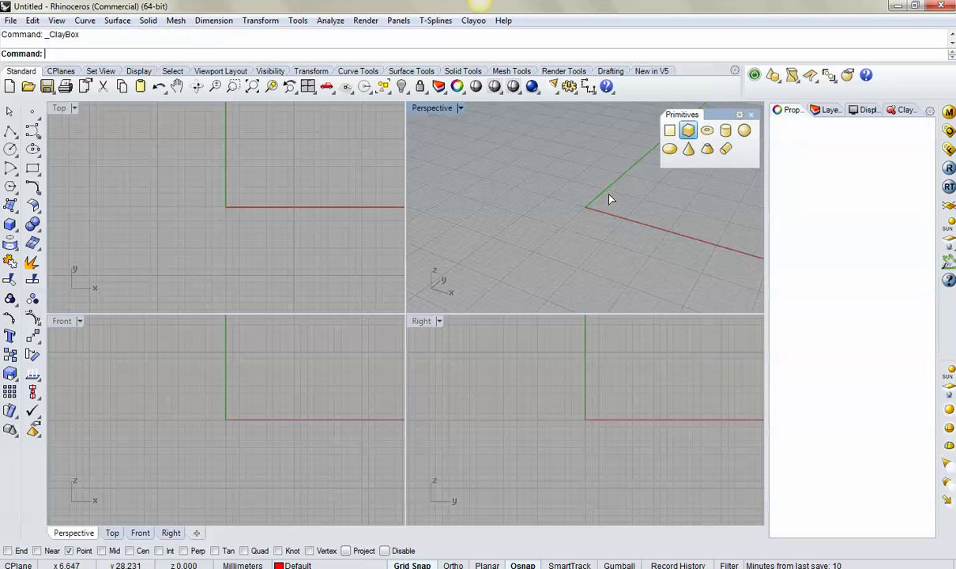
{"action": "scroll", "coordinate": [610, 210], "scroll_direction": "up", "scroll_amount": 3}
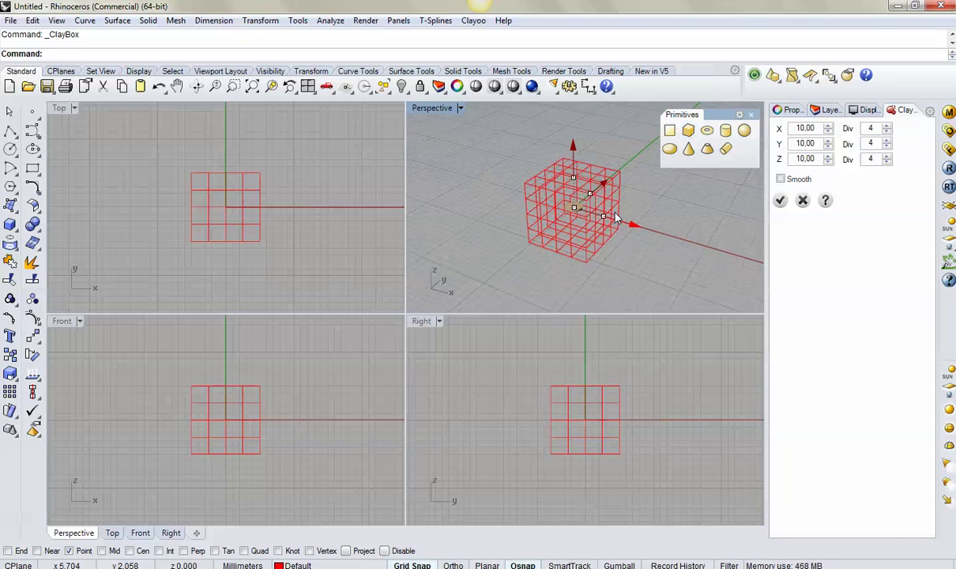
{"action": "scroll", "coordinate": [612, 213], "scroll_direction": "up", "scroll_amount": 2}
{"action": "left_click", "coordinate": [459, 109]}
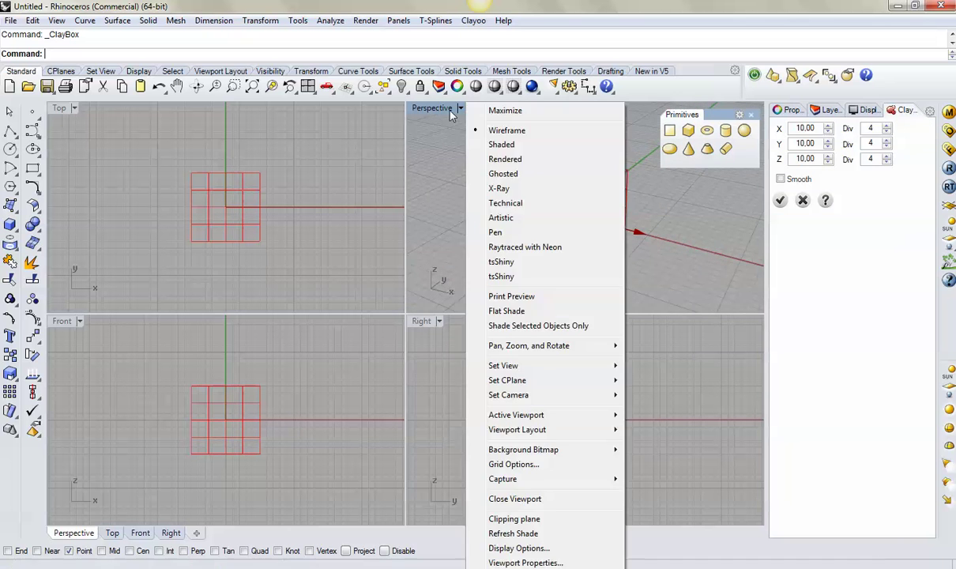
{"action": "left_click", "coordinate": [501, 146]}
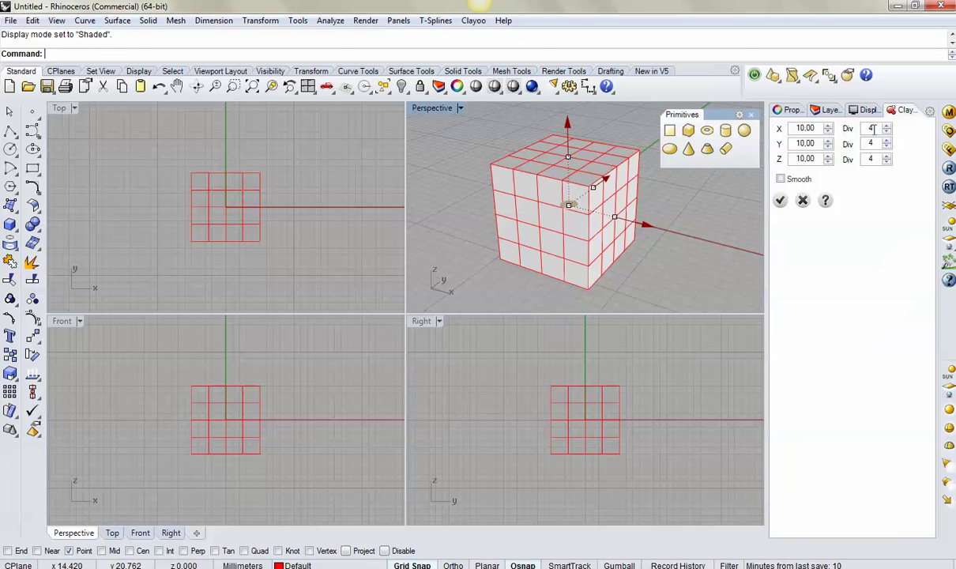
- Give the clay box 2 divisions per axis, X 15, Y 5, and Smooth on
{"action": "double_click", "coordinate": [865, 128]}
{"action": "type", "text": "2"}
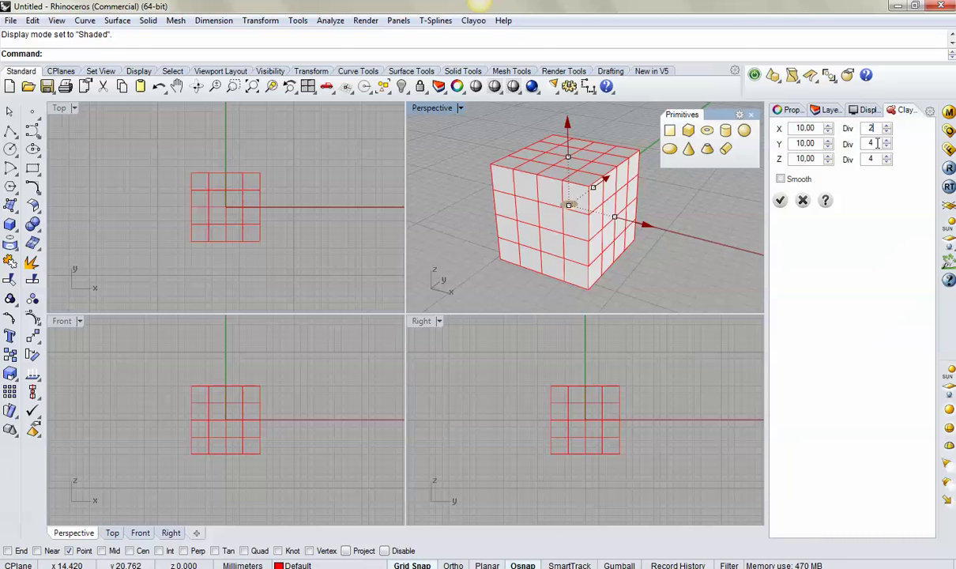
{"action": "double_click", "coordinate": [871, 143]}
{"action": "type", "text": "2"}
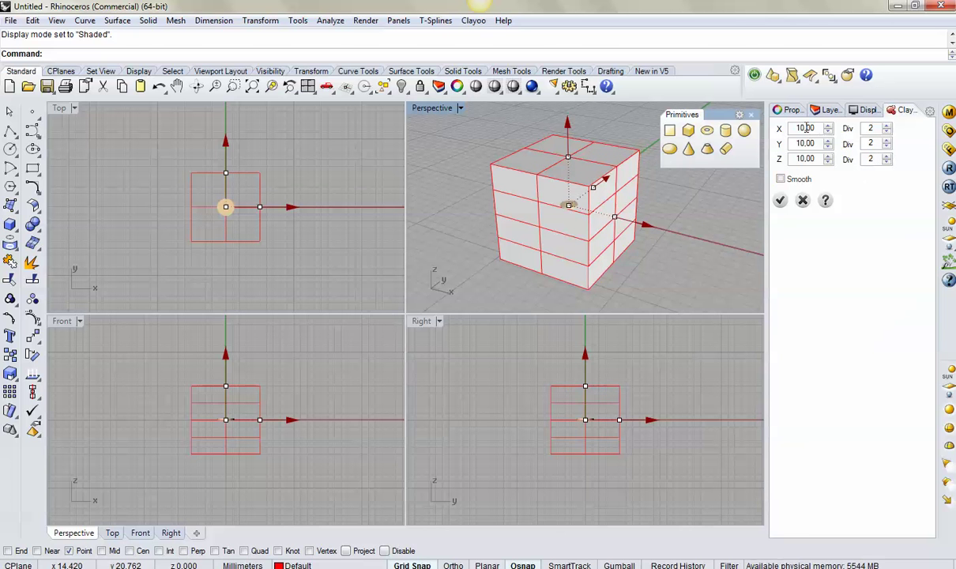
{"action": "left_click", "coordinate": [802, 128]}
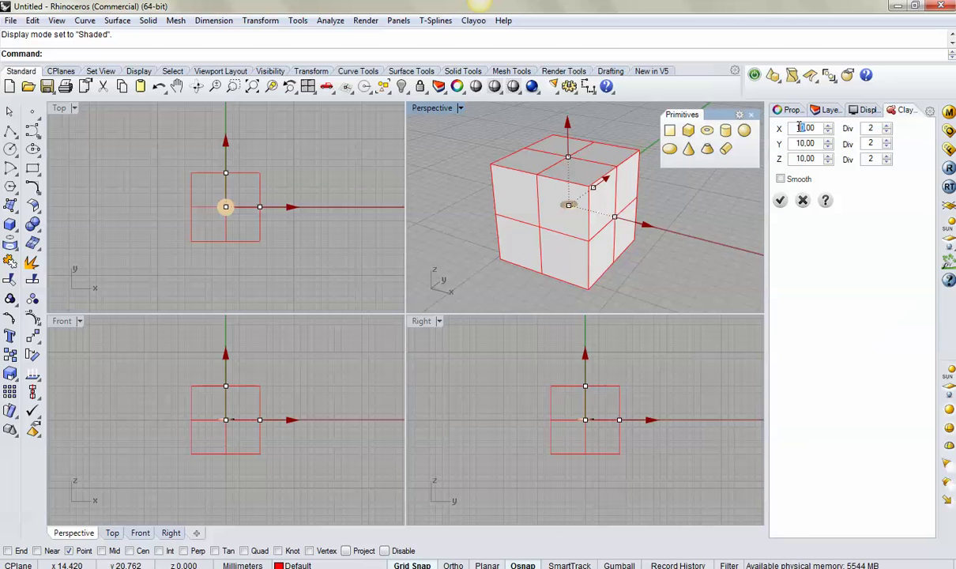
{"action": "type", "text": "15"}
{"action": "key", "text": "Tab"}
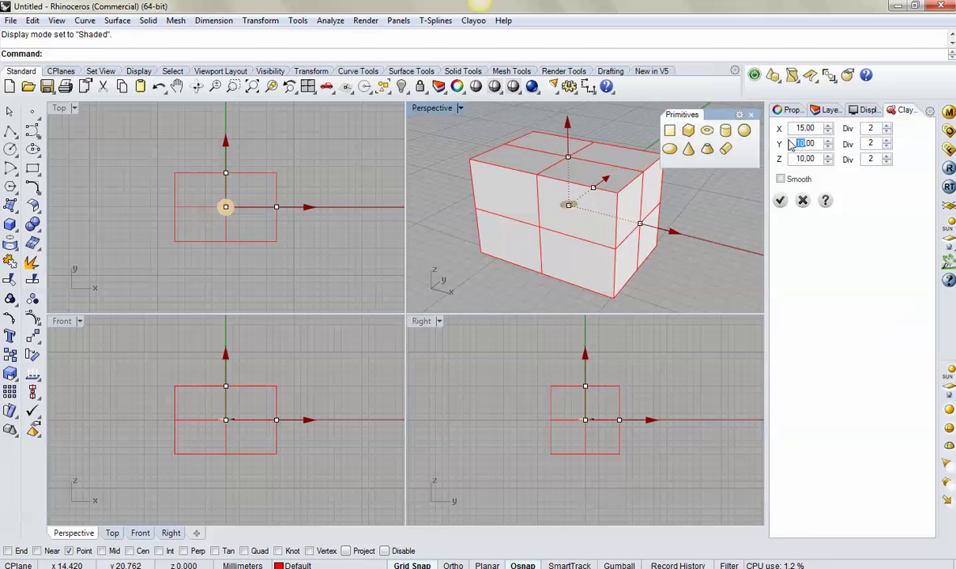
{"action": "type", "text": "5"}
{"action": "left_click", "coordinate": [796, 180]}
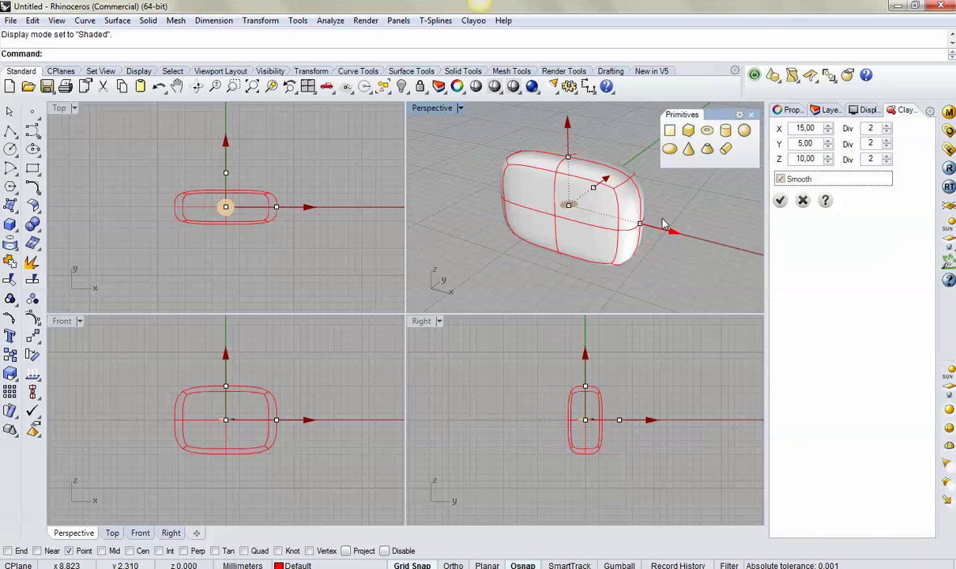
{"action": "mouse_move", "coordinate": [644, 224]}
{"action": "right_mouse_down"}
{"action": "mouse_move", "coordinate": [629, 205]}
{"action": "mouse_move", "coordinate": [647, 166]}
{"action": "mouse_move", "coordinate": [673, 184]}
{"action": "right_mouse_up"}
{"action": "scroll", "coordinate": [702, 176], "scroll_direction": "up", "scroll_amount": 2}
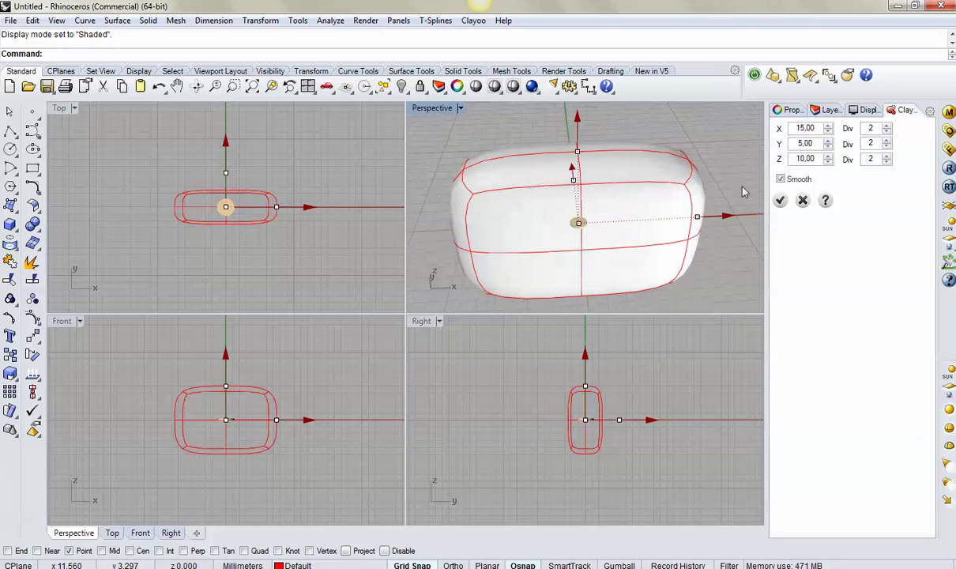
- Accept the clay box and maximize the Perspective viewport
{"action": "key", "text": "Return"}
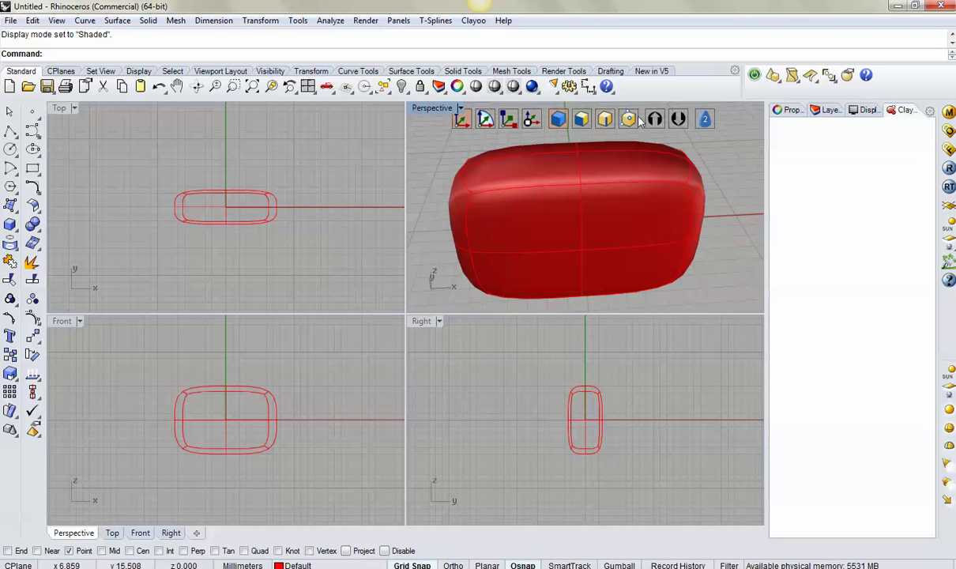
{"action": "double_click", "coordinate": [444, 110]}
{"action": "scroll", "coordinate": [440, 280], "scroll_direction": "down", "scroll_amount": 2}
{"action": "scroll", "coordinate": [442, 286], "scroll_direction": "down", "scroll_amount": 2}
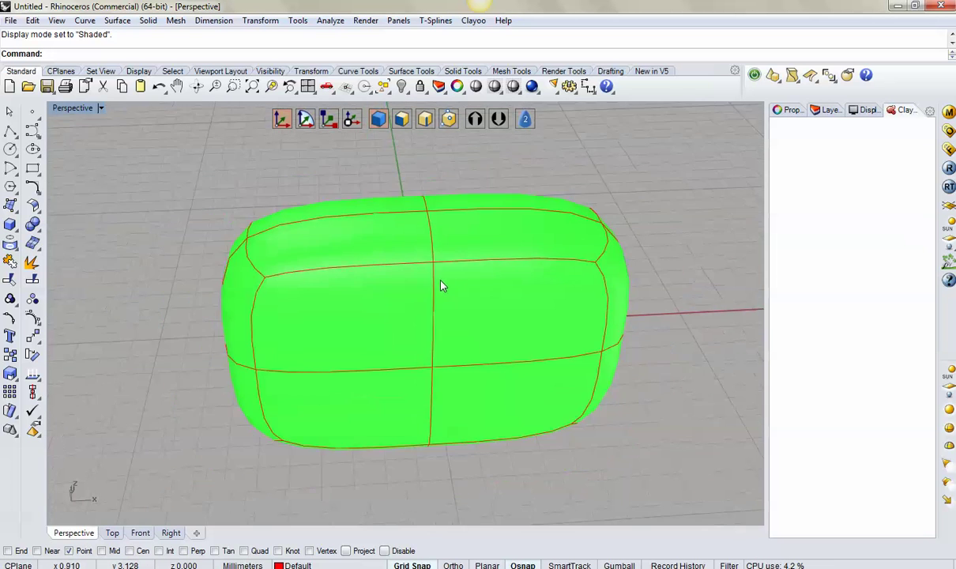
{"action": "mouse_move", "coordinate": [442, 286]}
{"action": "right_mouse_down"}
{"action": "mouse_move", "coordinate": [474, 251]}
{"action": "mouse_move", "coordinate": [508, 179]}
{"action": "right_mouse_up"}
- Toggle the box/smooth display and raise the smoothing level to 4
{"action": "left_click", "coordinate": [524, 118]}
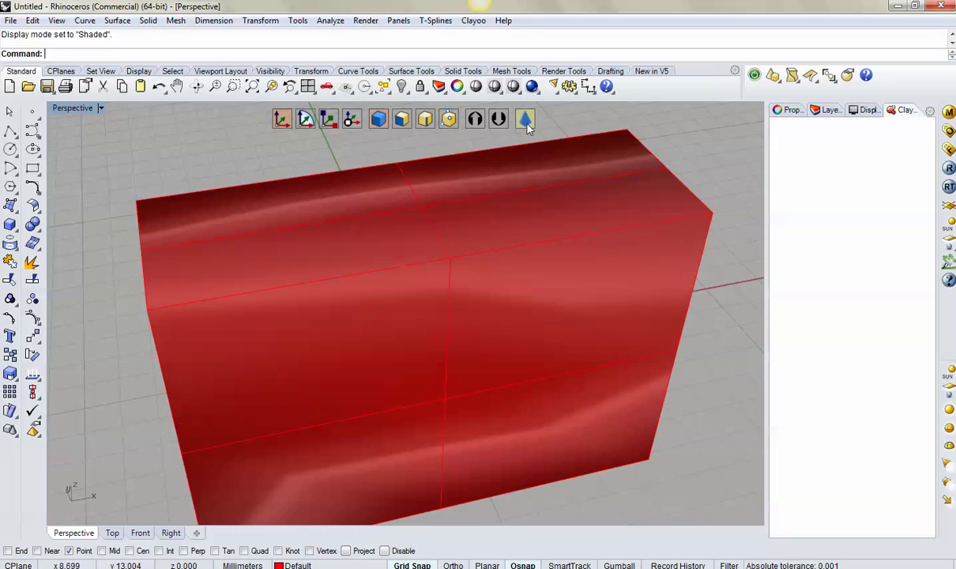
{"action": "scroll", "coordinate": [538, 234], "scroll_direction": "down", "scroll_amount": 2}
{"action": "mouse_move", "coordinate": [514, 241]}
{"action": "right_mouse_down"}
{"action": "mouse_move", "coordinate": [414, 241]}
{"action": "mouse_move", "coordinate": [607, 241]}
{"action": "mouse_move", "coordinate": [519, 272]}
{"action": "mouse_move", "coordinate": [544, 268]}
{"action": "right_mouse_up"}
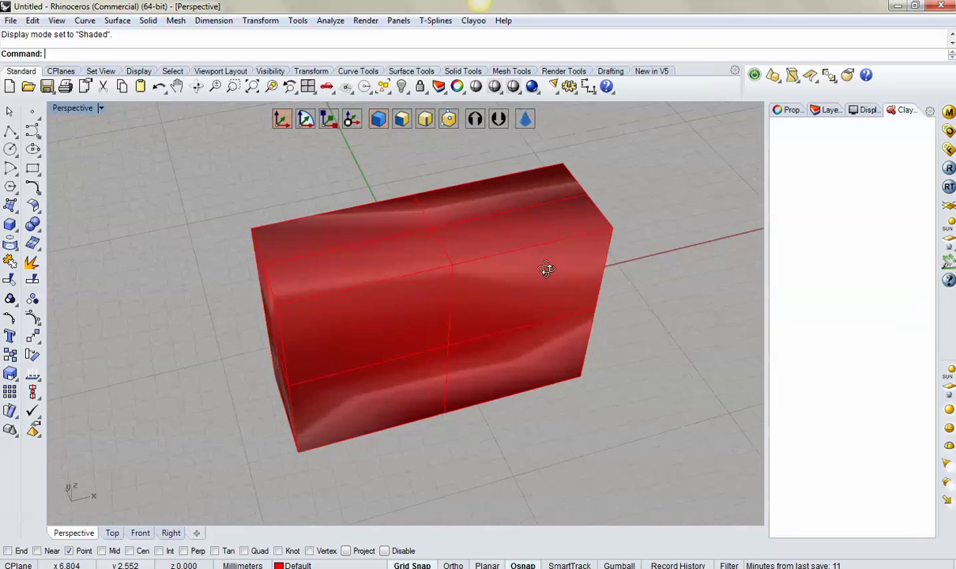
{"action": "left_click", "coordinate": [525, 120]}
{"action": "left_click", "coordinate": [525, 120]}
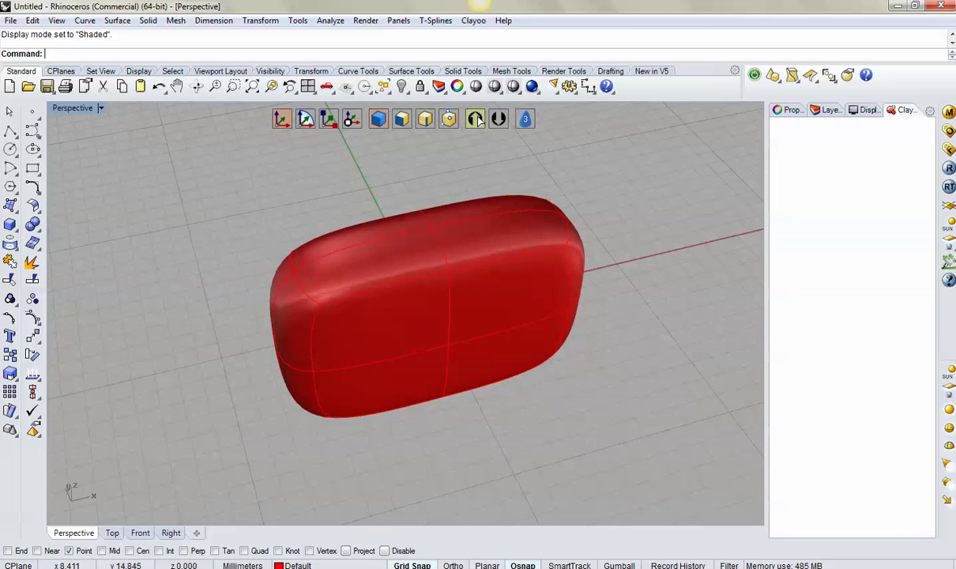
{"action": "right_click_drag", "start_coordinate": [455, 263], "coordinate": [452, 156]}
- Switch from vertex to face picking and select the whole clay body
{"action": "left_click", "coordinate": [497, 195]}
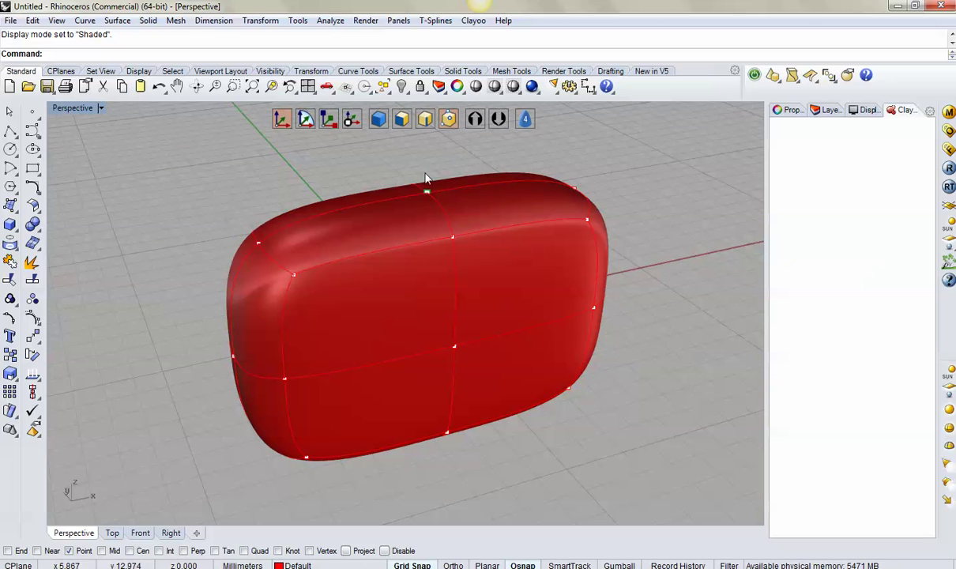
{"action": "left_click", "coordinate": [425, 120]}
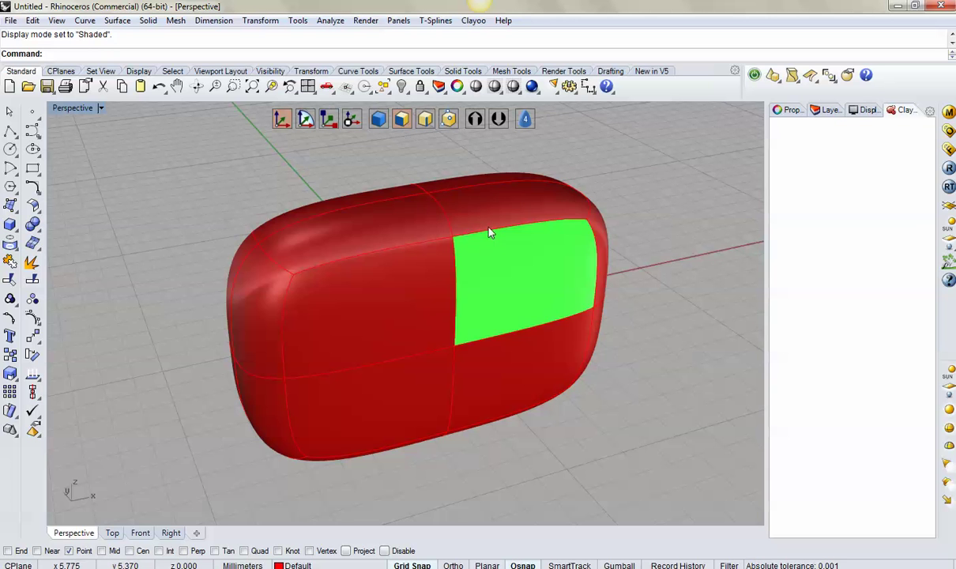
{"action": "left_click", "coordinate": [395, 243]}
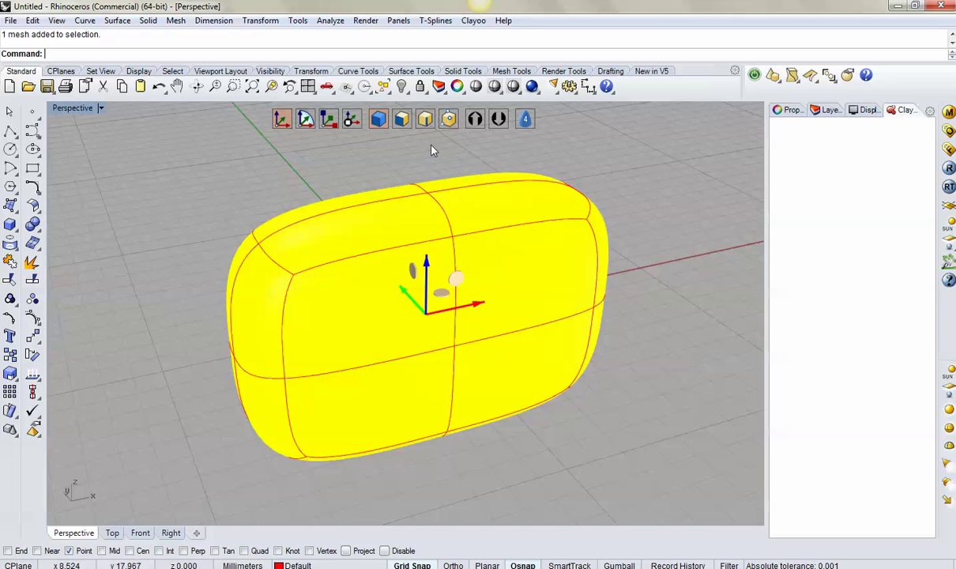
- Select the four front faces of the clay body and view them end-on
{"action": "right_click_drag", "start_coordinate": [432, 150], "coordinate": [454, 293]}
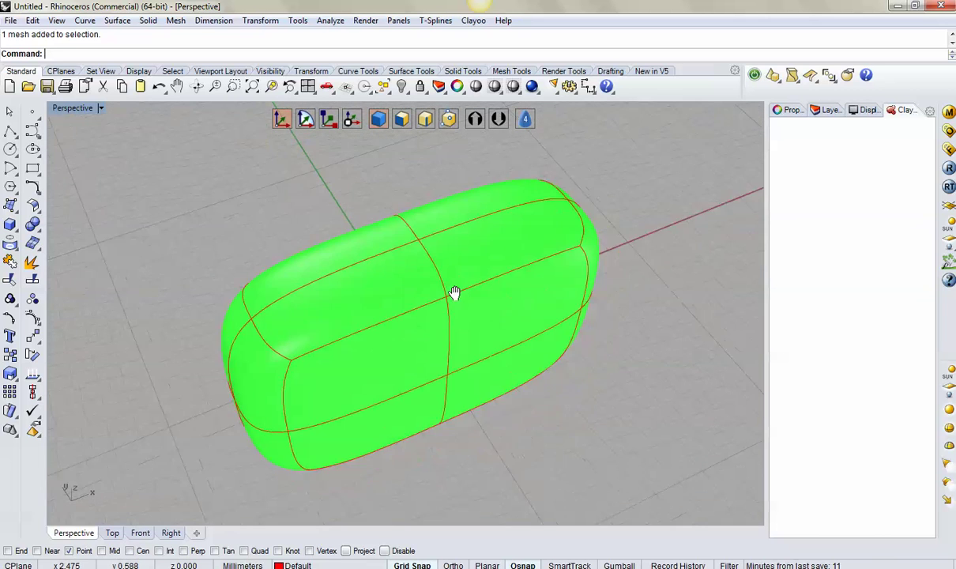
{"action": "right_click_drag", "start_coordinate": [454, 293], "coordinate": [456, 274]}
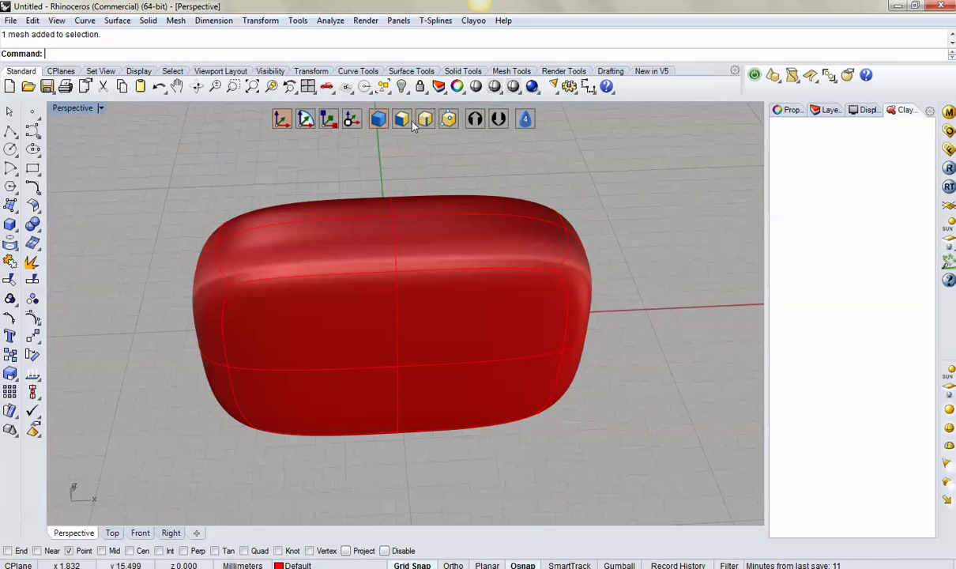
{"action": "left_click", "coordinate": [427, 276]}
{"action": "left_click", "coordinate": [340, 290], "text": "shift"}
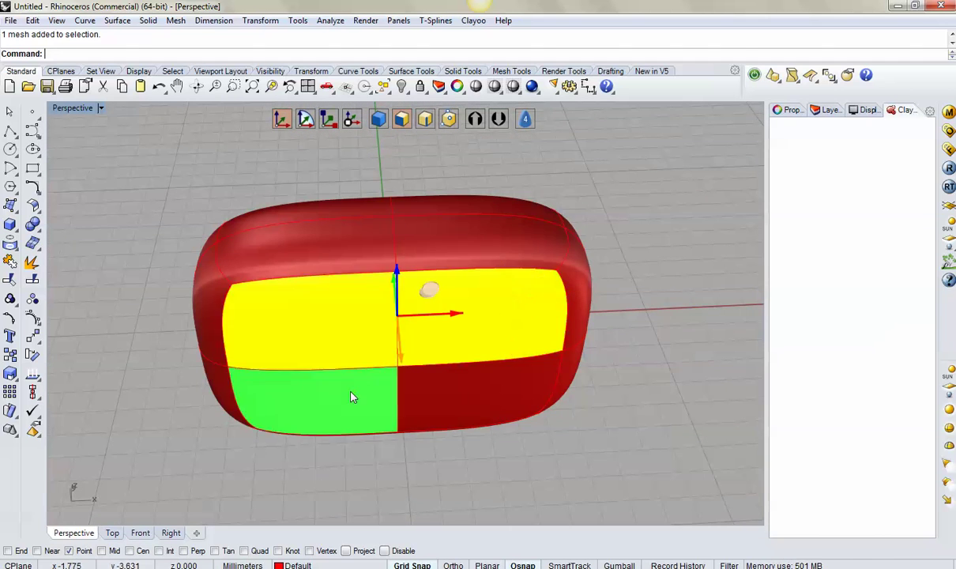
{"action": "left_click", "coordinate": [331, 369], "text": "shift"}
{"action": "left_click", "coordinate": [418, 401], "text": "shift"}
{"action": "right_click_drag", "start_coordinate": [419, 401], "coordinate": [456, 377]}
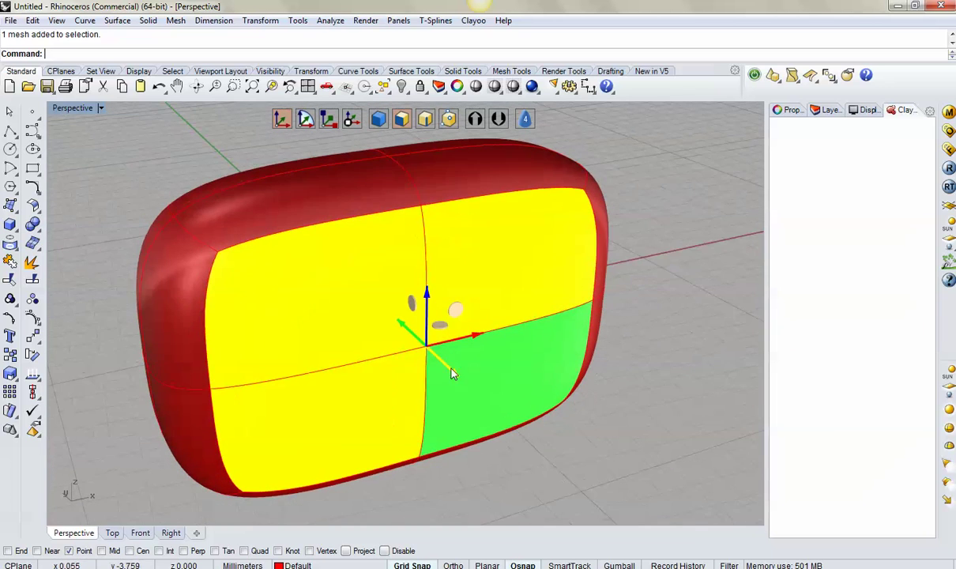
{"action": "mouse_move", "coordinate": [501, 406]}
{"action": "right_mouse_down"}
{"action": "mouse_move", "coordinate": [608, 389]}
{"action": "mouse_move", "coordinate": [306, 133]}
{"action": "right_mouse_up"}
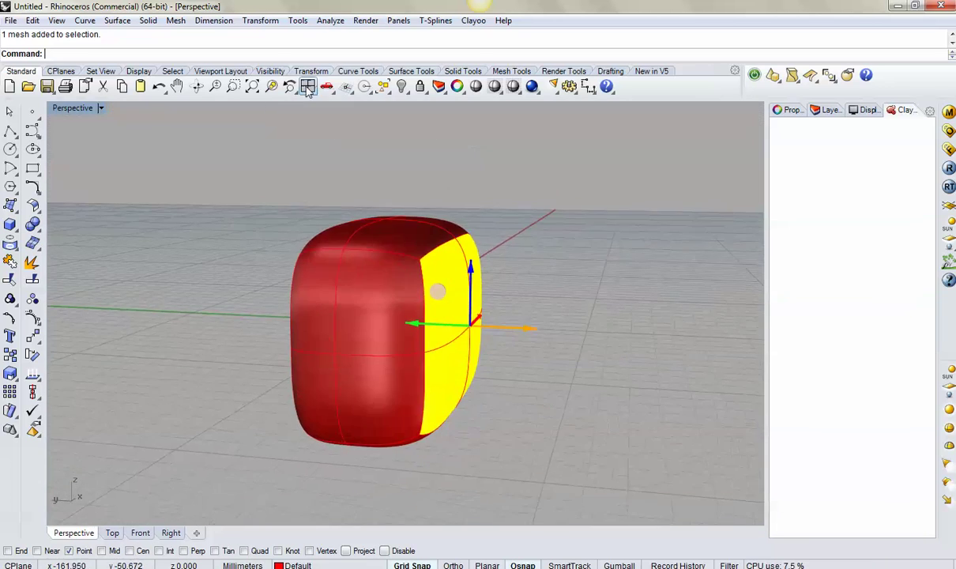
- Rotate a single face of the red mesh with the gumball
{"action": "left_click", "coordinate": [306, 126]}
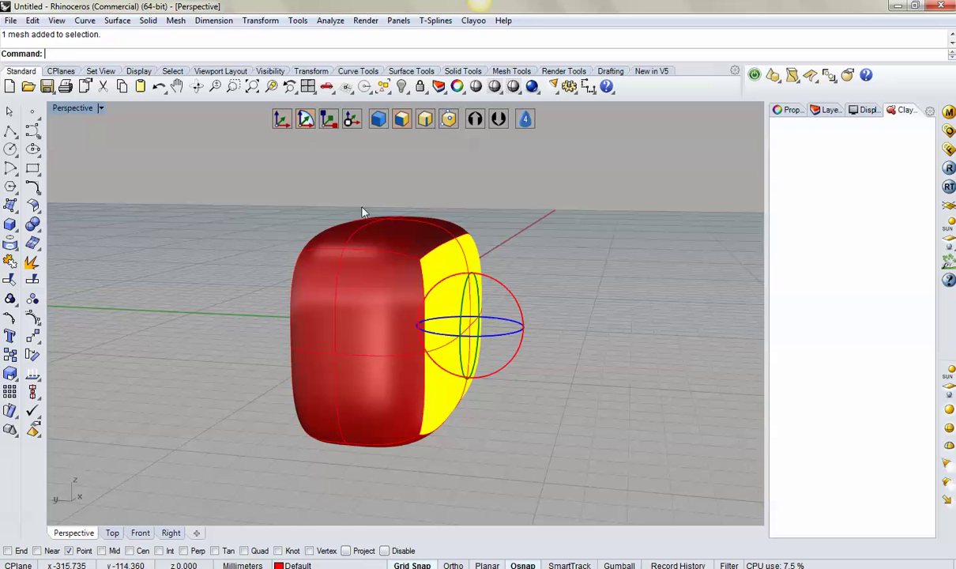
{"action": "left_click", "coordinate": [517, 357]}
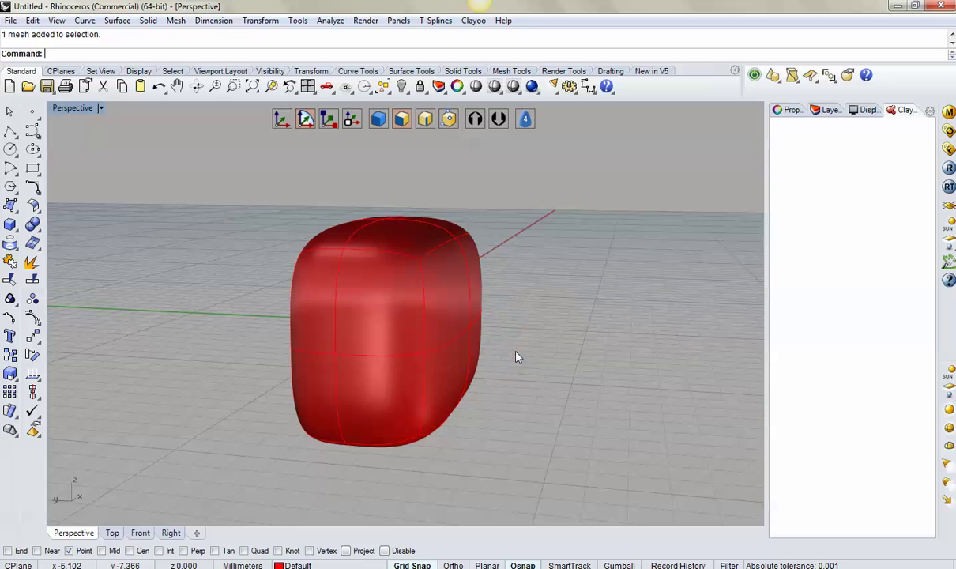
{"action": "left_click", "coordinate": [444, 294]}
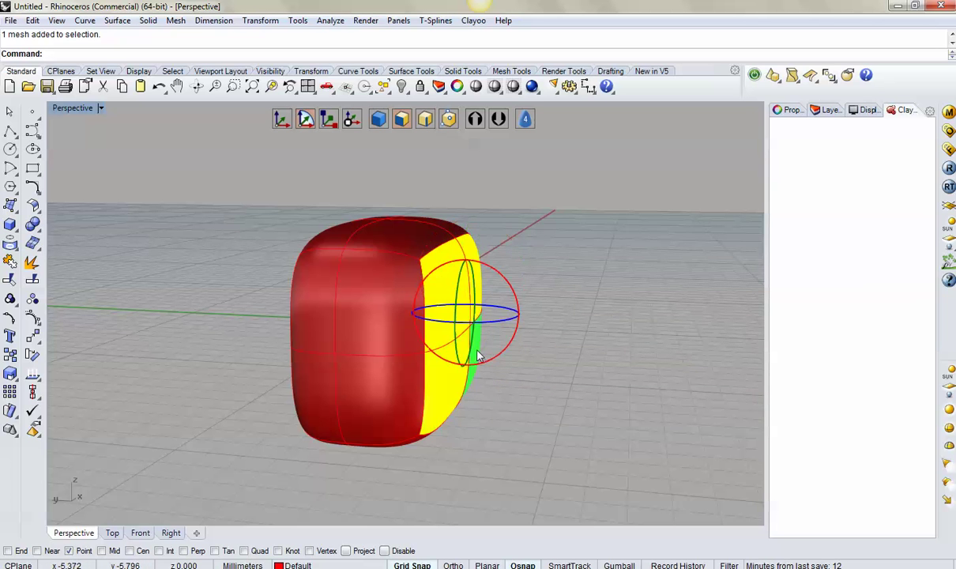
{"action": "mouse_move", "coordinate": [486, 335]}
{"action": "left_mouse_down"}
{"action": "mouse_move", "coordinate": [512, 364]}
{"action": "mouse_move", "coordinate": [503, 379]}
{"action": "left_mouse_up"}
{"action": "left_click", "coordinate": [512, 413]}
{"action": "scroll", "coordinate": [520, 389], "scroll_direction": "up", "scroll_amount": 3}
{"action": "mouse_move", "coordinate": [520, 388]}
{"action": "right_mouse_down"}
{"action": "mouse_move", "coordinate": [443, 372]}
{"action": "mouse_move", "coordinate": [494, 406]}
{"action": "mouse_move", "coordinate": [311, 397]}
{"action": "mouse_move", "coordinate": [290, 408]}
{"action": "mouse_move", "coordinate": [486, 432]}
{"action": "mouse_move", "coordinate": [452, 367]}
{"action": "mouse_move", "coordinate": [482, 376]}
{"action": "mouse_move", "coordinate": [525, 304]}
{"action": "mouse_move", "coordinate": [437, 290]}
{"action": "mouse_move", "coordinate": [453, 220]}
{"action": "mouse_move", "coordinate": [509, 259]}
{"action": "mouse_move", "coordinate": [322, 256]}
{"action": "mouse_move", "coordinate": [367, 278]}
{"action": "mouse_move", "coordinate": [326, 181]}
{"action": "right_mouse_up"}
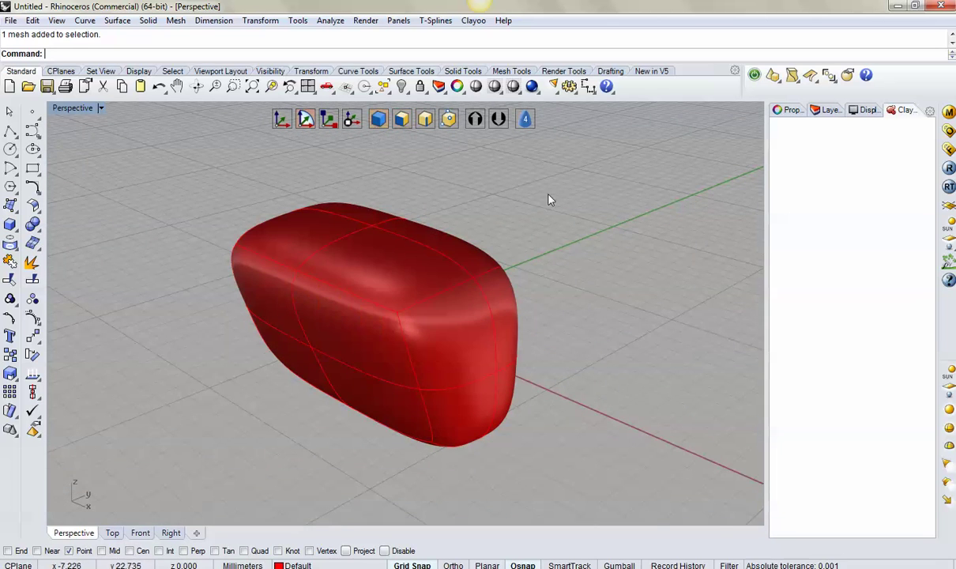
- Delete the red mesh and float the Clayoo Creation palette over the scene
{"action": "key", "text": "Delete"}
{"action": "mouse_move", "coordinate": [297, 427]}
{"action": "right_mouse_down"}
{"action": "mouse_move", "coordinate": [320, 388]}
{"action": "mouse_move", "coordinate": [412, 367]}
{"action": "mouse_move", "coordinate": [419, 344]}
{"action": "right_mouse_up"}
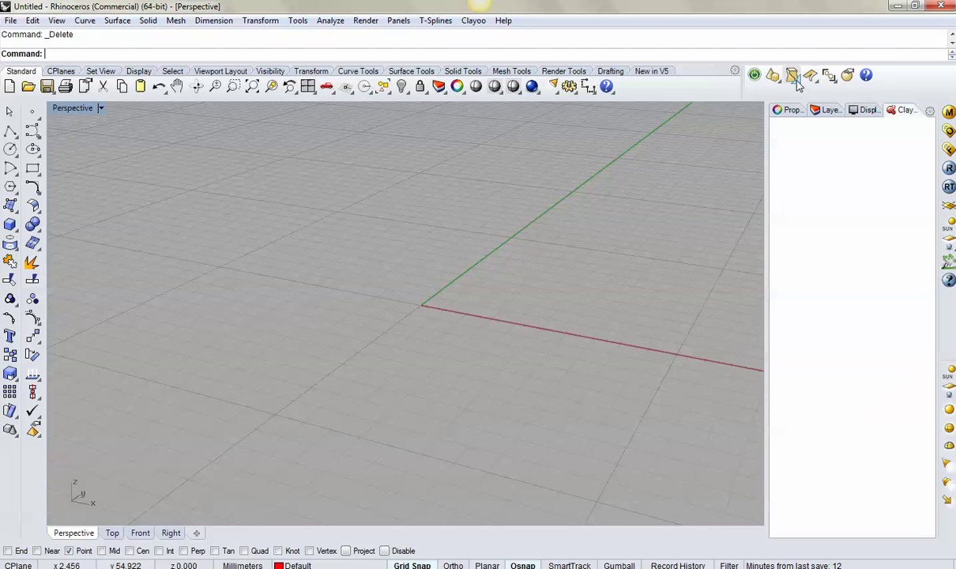
{"action": "left_click", "coordinate": [791, 76]}
{"action": "mouse_move", "coordinate": [756, 79]}
{"action": "left_mouse_down"}
{"action": "mouse_move", "coordinate": [607, 129]}
{"action": "mouse_move", "coordinate": [606, 109]}
{"action": "left_mouse_up"}
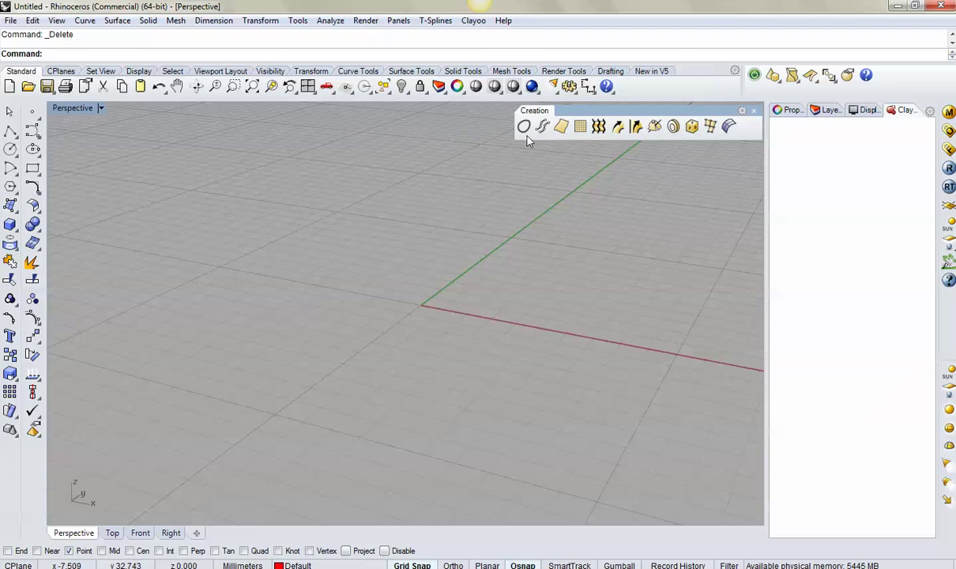
- Browse the surface creation tools and adjust the Perspective view
{"action": "left_click", "coordinate": [16, 208]}
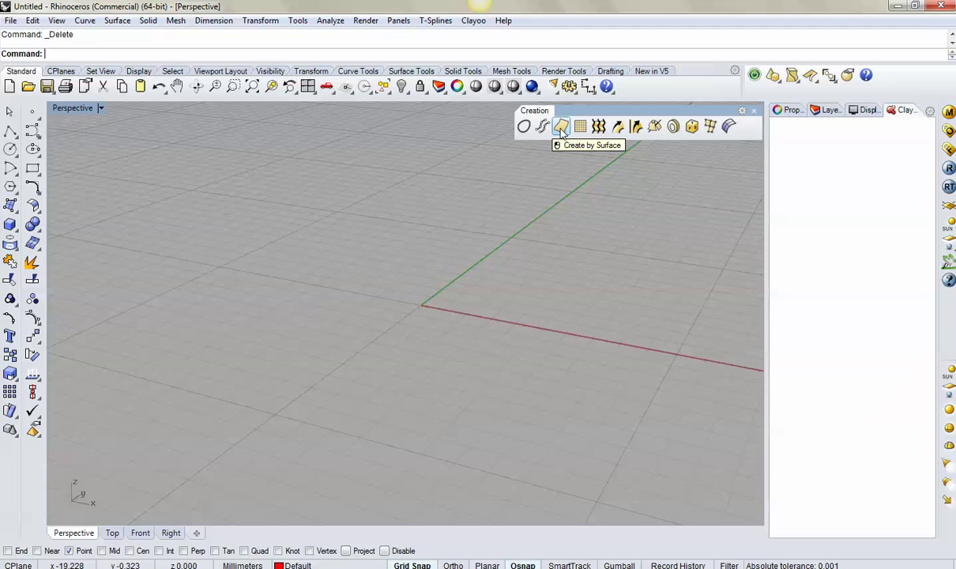
{"action": "right_click_drag", "start_coordinate": [506, 237], "coordinate": [463, 266], "text": "shift"}
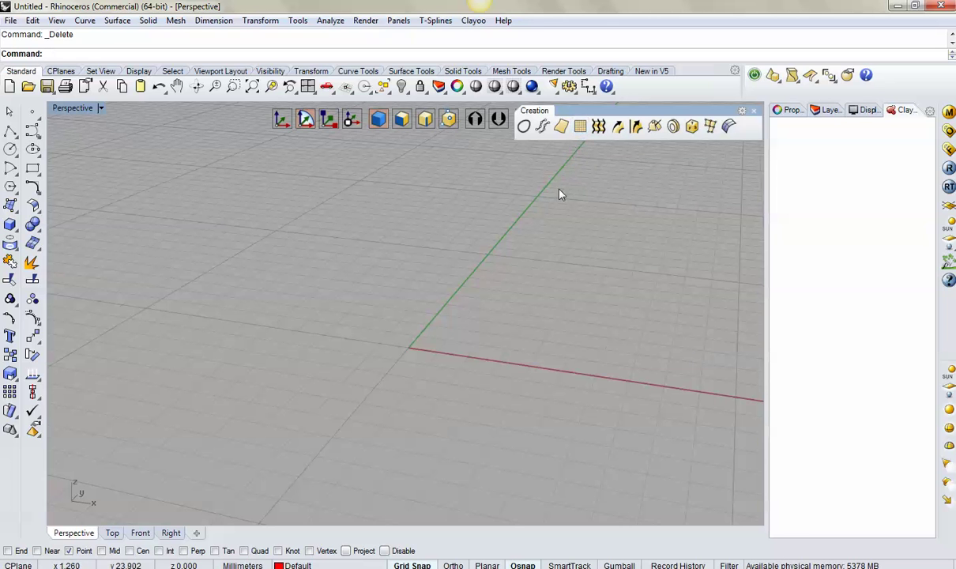
{"action": "right_click_drag", "start_coordinate": [520, 215], "coordinate": [533, 197]}
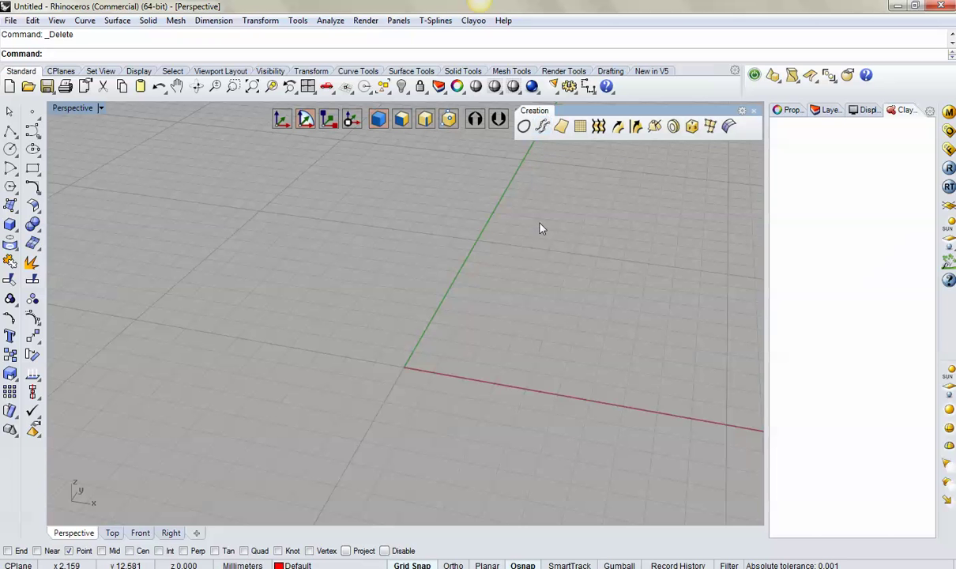
{"action": "mouse_move", "coordinate": [510, 211]}
{"action": "right_mouse_down"}
{"action": "mouse_move", "coordinate": [499, 227]}
{"action": "mouse_move", "coordinate": [510, 236]}
{"action": "right_mouse_up"}
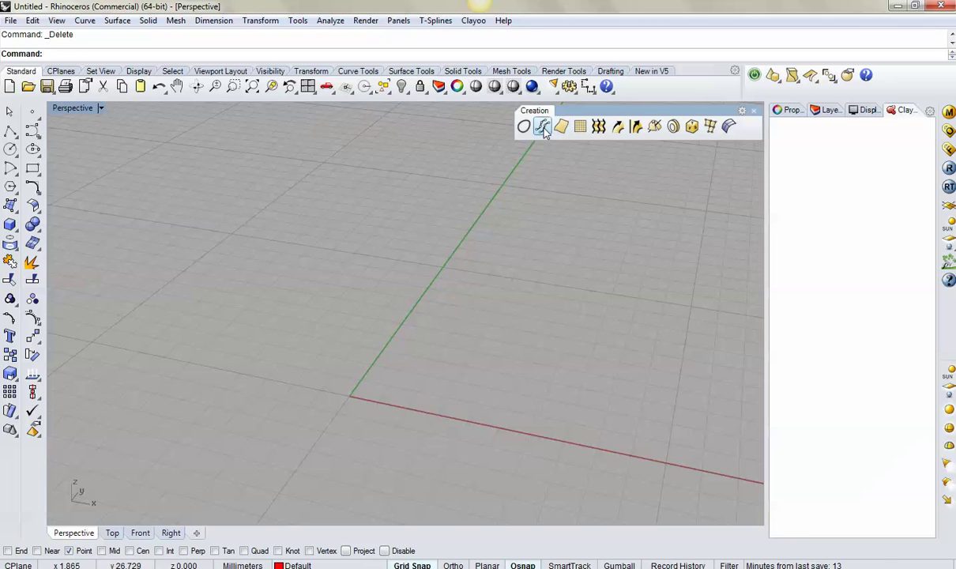
- Draw the first five-point wavy interpolated curve in the Top view
{"action": "left_click", "coordinate": [33, 131]}
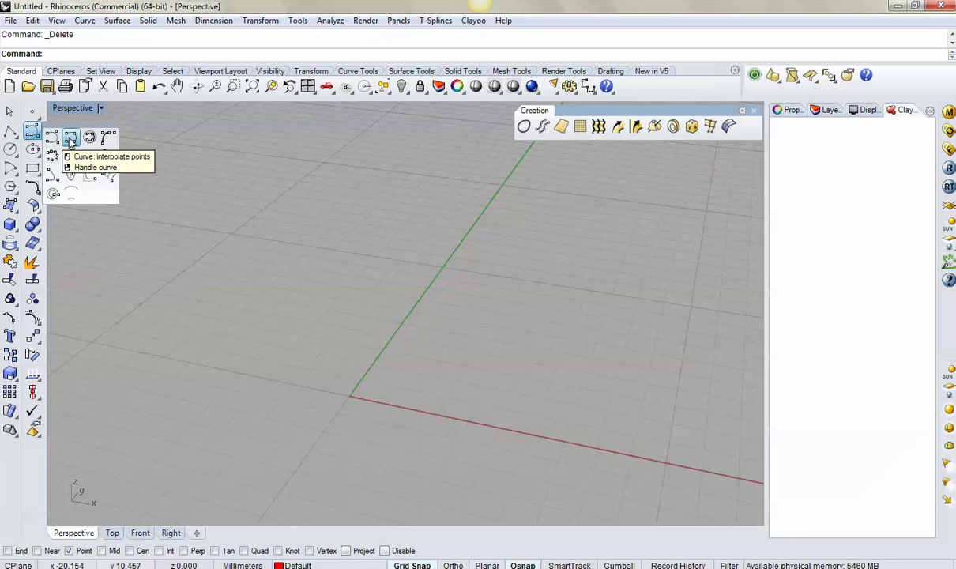
{"action": "left_click", "coordinate": [70, 139]}
{"action": "double_click", "coordinate": [79, 108]}
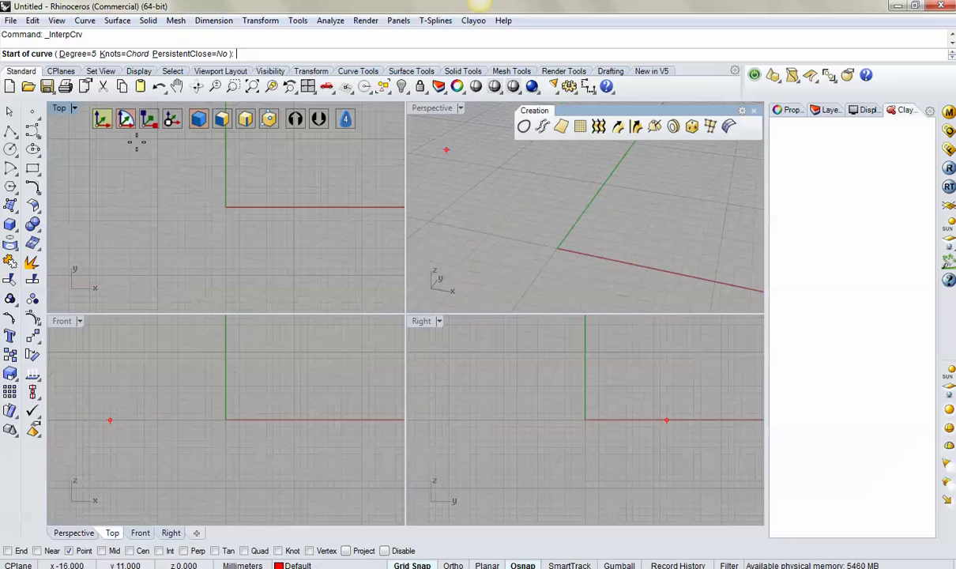
{"action": "left_click", "coordinate": [163, 153]}
{"action": "left_click", "coordinate": [129, 180]}
{"action": "left_click", "coordinate": [163, 228]}
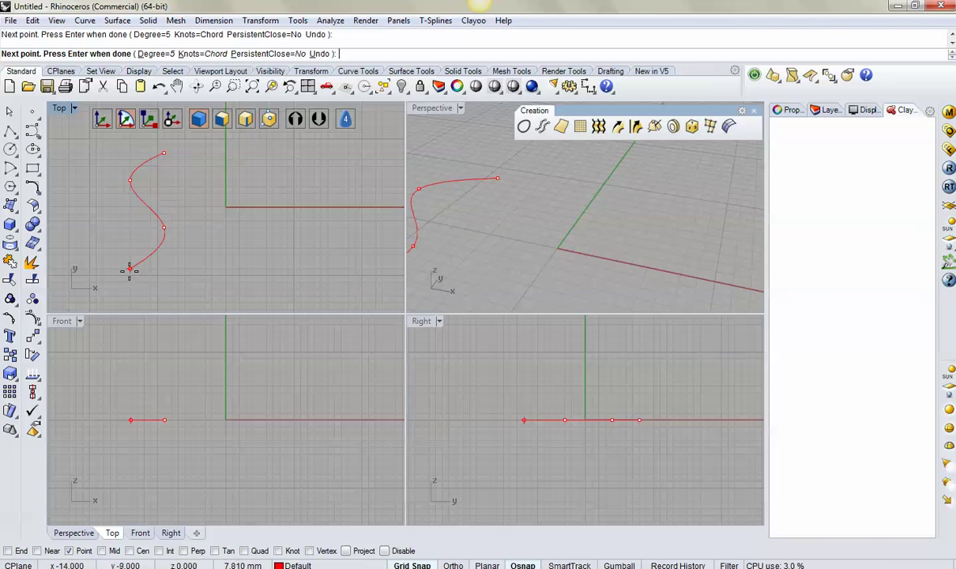
{"action": "left_click", "coordinate": [129, 269]}
{"action": "left_click", "coordinate": [150, 297]}
{"action": "key", "text": "Return"}
- Draw a second five-point wavy curve beside the first one
{"action": "right_click", "coordinate": [210, 161]}
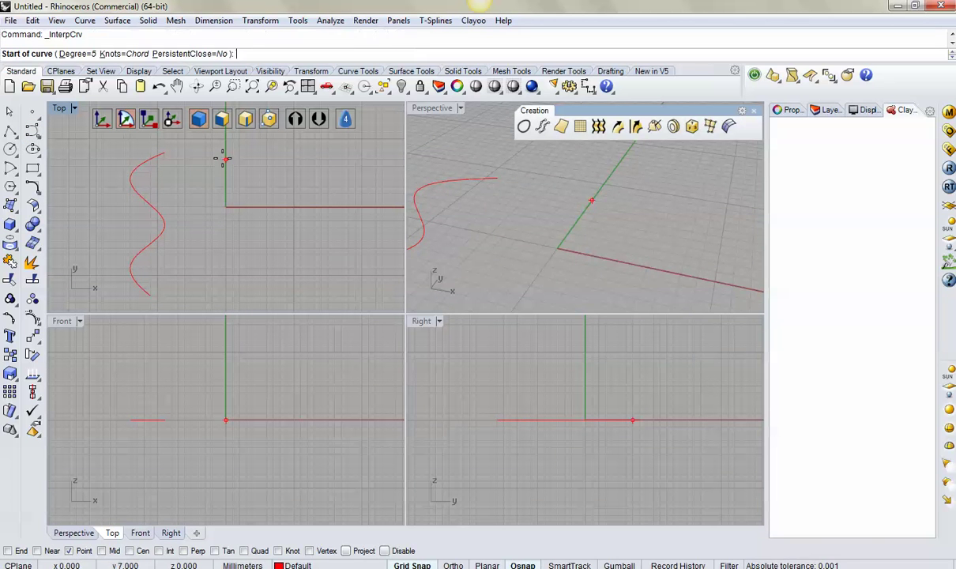
{"action": "left_click", "coordinate": [226, 152]}
{"action": "left_click", "coordinate": [252, 187]}
{"action": "left_click", "coordinate": [233, 228]}
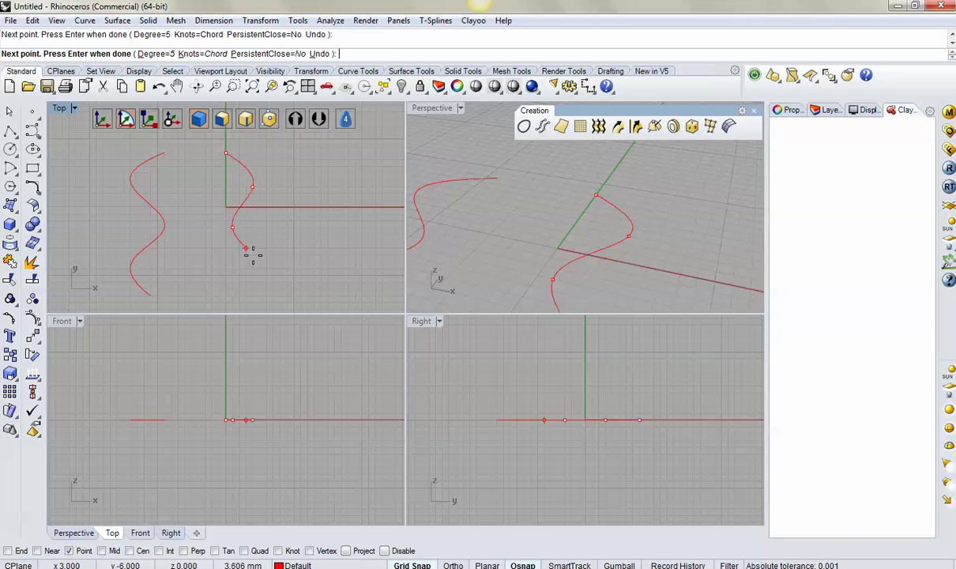
{"action": "left_click", "coordinate": [260, 269]}
{"action": "left_click", "coordinate": [236, 296]}
{"action": "key", "text": "Return"}
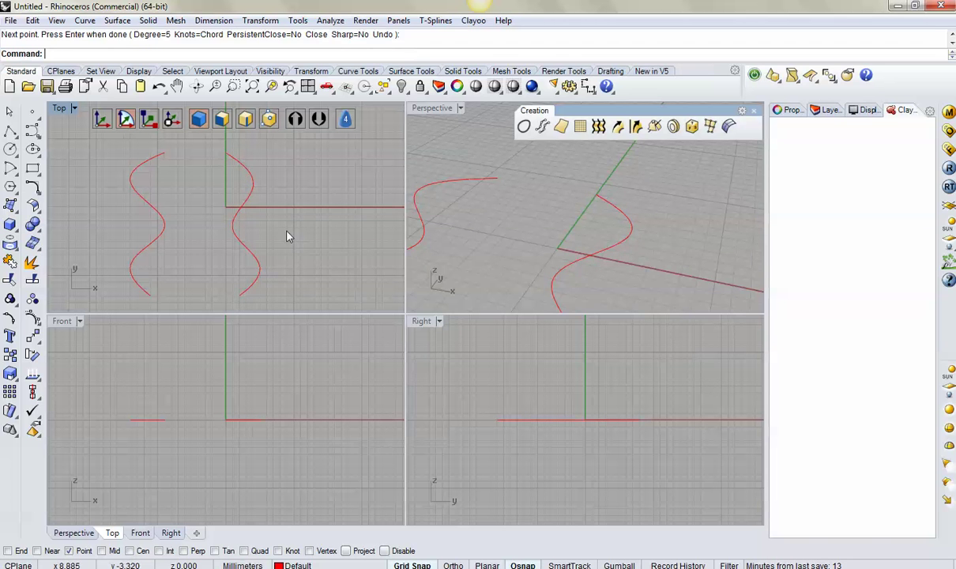
{"action": "right_click_drag", "start_coordinate": [270, 218], "coordinate": [292, 214]}
- Select both curves and build a Clayoo surface with Create by 2 Curves
{"action": "double_click", "coordinate": [442, 109]}
{"action": "mouse_move", "coordinate": [465, 209]}
{"action": "right_mouse_down"}
{"action": "mouse_move", "coordinate": [516, 209]}
{"action": "mouse_move", "coordinate": [563, 237]}
{"action": "right_mouse_up"}
{"action": "left_click_drag", "start_coordinate": [564, 234], "coordinate": [230, 332]}
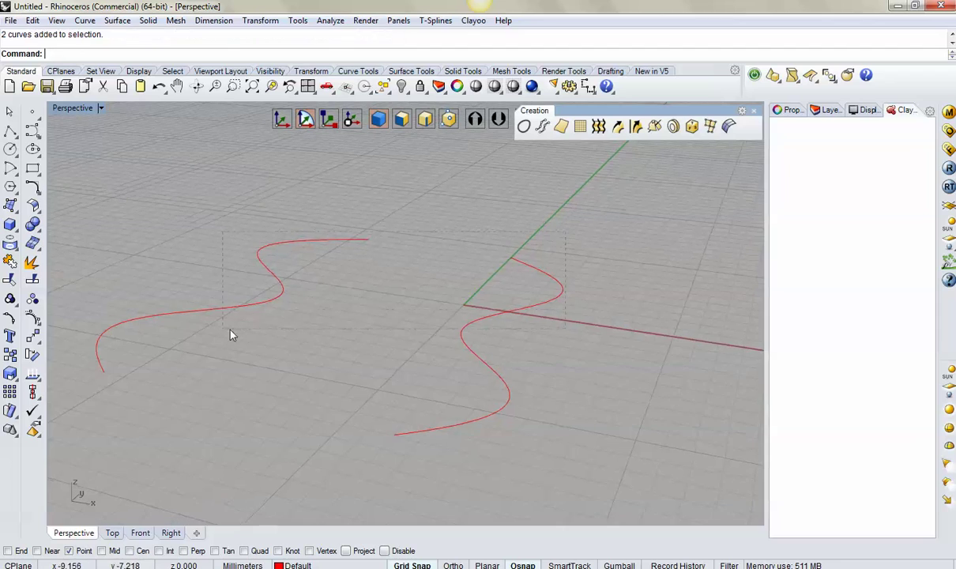
{"action": "left_click", "coordinate": [542, 127]}
{"action": "mouse_move", "coordinate": [513, 249]}
{"action": "right_mouse_down"}
{"action": "mouse_move", "coordinate": [514, 309]}
{"action": "mouse_move", "coordinate": [478, 298]}
{"action": "mouse_move", "coordinate": [242, 306]}
{"action": "mouse_move", "coordinate": [399, 322]}
{"action": "mouse_move", "coordinate": [567, 315]}
{"action": "mouse_move", "coordinate": [480, 320]}
{"action": "mouse_move", "coordinate": [486, 295]}
{"action": "mouse_move", "coordinate": [474, 308]}
{"action": "right_mouse_up"}
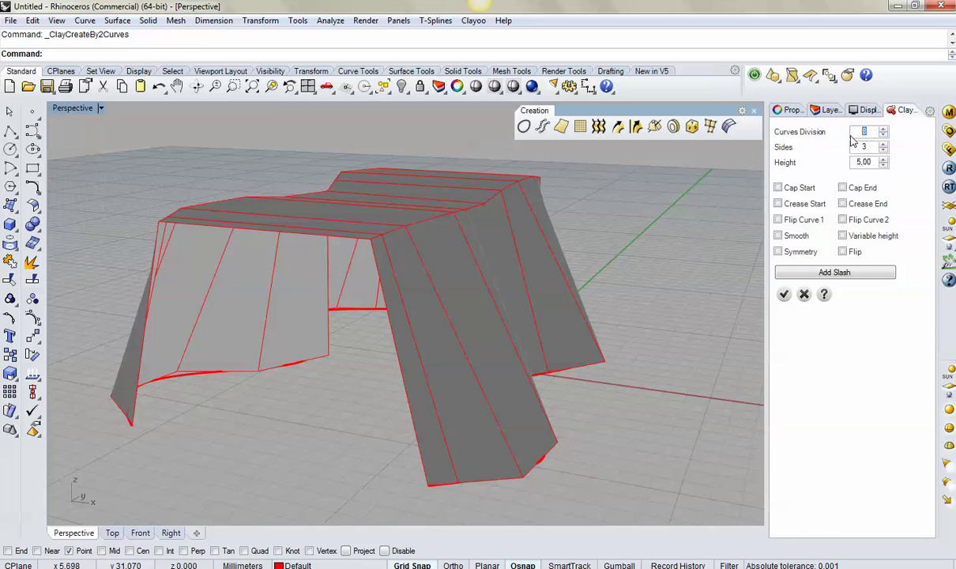
- Set Curves Division to 19 and Sides to 5, and turn on Smooth
{"action": "type", "text": "19"}
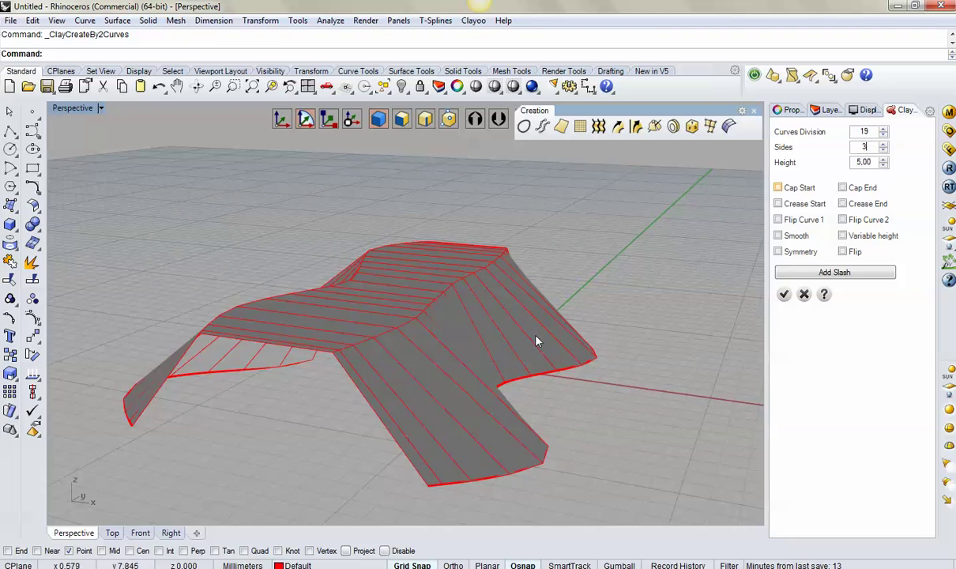
{"action": "mouse_move", "coordinate": [505, 316]}
{"action": "right_mouse_down"}
{"action": "mouse_move", "coordinate": [429, 409]}
{"action": "mouse_move", "coordinate": [268, 423]}
{"action": "mouse_move", "coordinate": [363, 429]}
{"action": "right_mouse_up"}
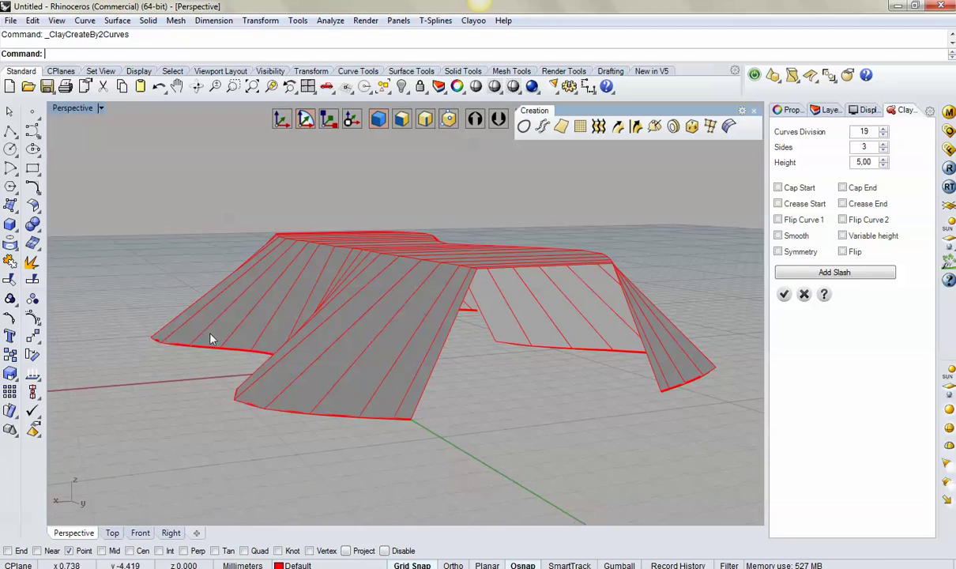
{"action": "mouse_move", "coordinate": [305, 410]}
{"action": "right_mouse_down"}
{"action": "mouse_move", "coordinate": [566, 412]}
{"action": "mouse_move", "coordinate": [474, 382]}
{"action": "mouse_move", "coordinate": [506, 371]}
{"action": "right_mouse_up"}
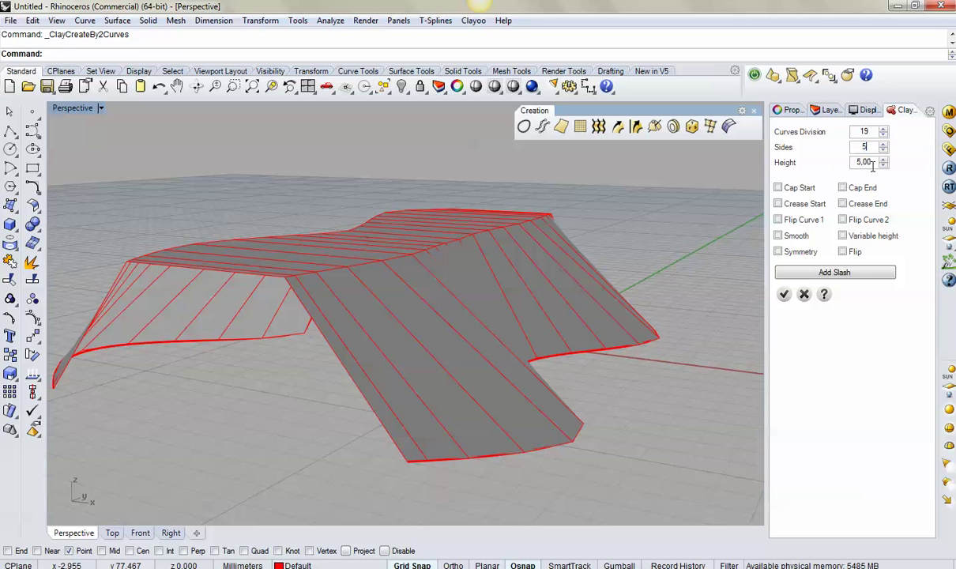
{"action": "left_click", "coordinate": [872, 162]}
{"action": "mouse_move", "coordinate": [474, 325]}
{"action": "right_mouse_down"}
{"action": "mouse_move", "coordinate": [433, 335]}
{"action": "mouse_move", "coordinate": [452, 315]}
{"action": "mouse_move", "coordinate": [504, 350]}
{"action": "mouse_move", "coordinate": [651, 331]}
{"action": "right_mouse_up"}
{"action": "left_click", "coordinate": [778, 236]}
{"action": "mouse_move", "coordinate": [506, 316]}
{"action": "right_mouse_down"}
{"action": "mouse_move", "coordinate": [560, 309]}
{"action": "mouse_move", "coordinate": [640, 324]}
{"action": "mouse_move", "coordinate": [437, 313]}
{"action": "mouse_move", "coordinate": [424, 325]}
{"action": "mouse_move", "coordinate": [673, 270]}
{"action": "right_mouse_up"}
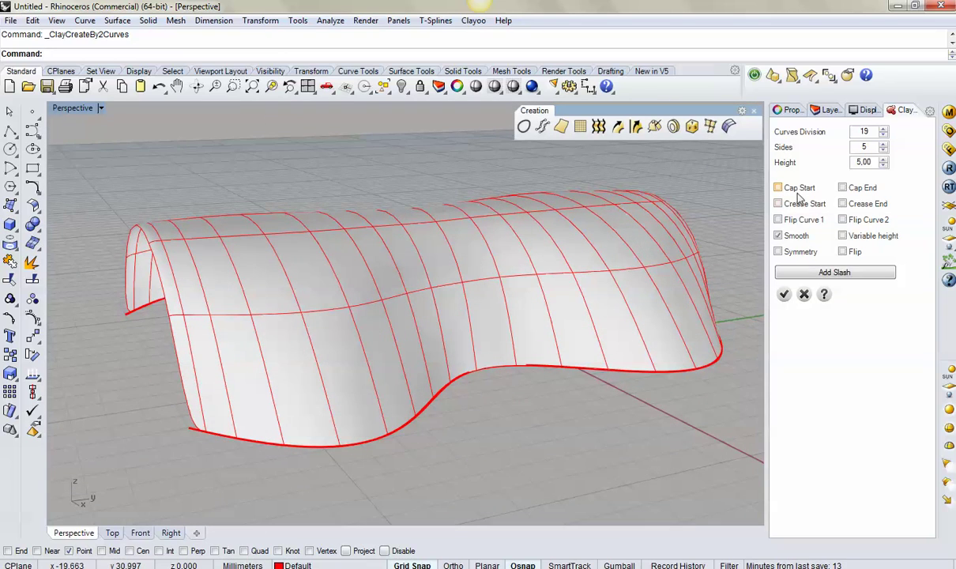
- Make the clay tube symmetric
{"action": "right_click_drag", "start_coordinate": [561, 283], "coordinate": [548, 312]}
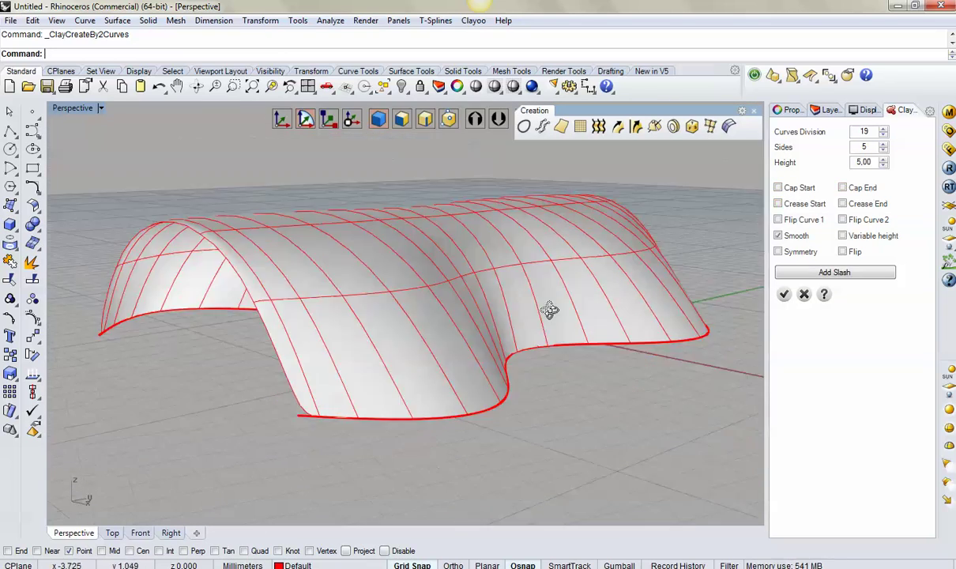
{"action": "left_click", "coordinate": [795, 253]}
{"action": "mouse_move", "coordinate": [533, 383]}
{"action": "right_mouse_down"}
{"action": "mouse_move", "coordinate": [604, 372]}
{"action": "mouse_move", "coordinate": [551, 390]}
{"action": "mouse_move", "coordinate": [525, 348]}
{"action": "mouse_move", "coordinate": [566, 352]}
{"action": "mouse_move", "coordinate": [506, 357]}
{"action": "right_mouse_up"}
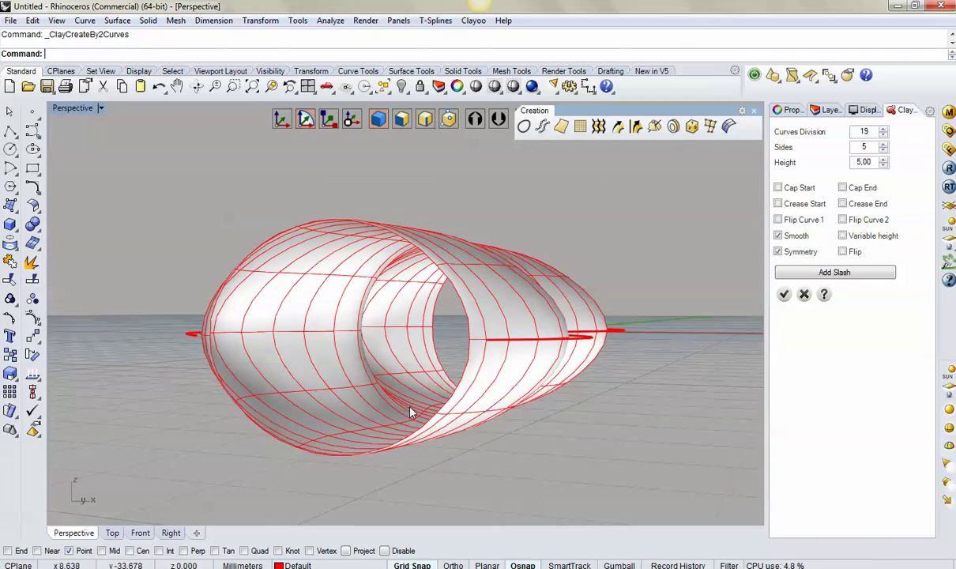
{"action": "mouse_move", "coordinate": [403, 295]}
{"action": "right_mouse_down"}
{"action": "mouse_move", "coordinate": [367, 414]}
{"action": "mouse_move", "coordinate": [401, 369]}
{"action": "right_mouse_up"}
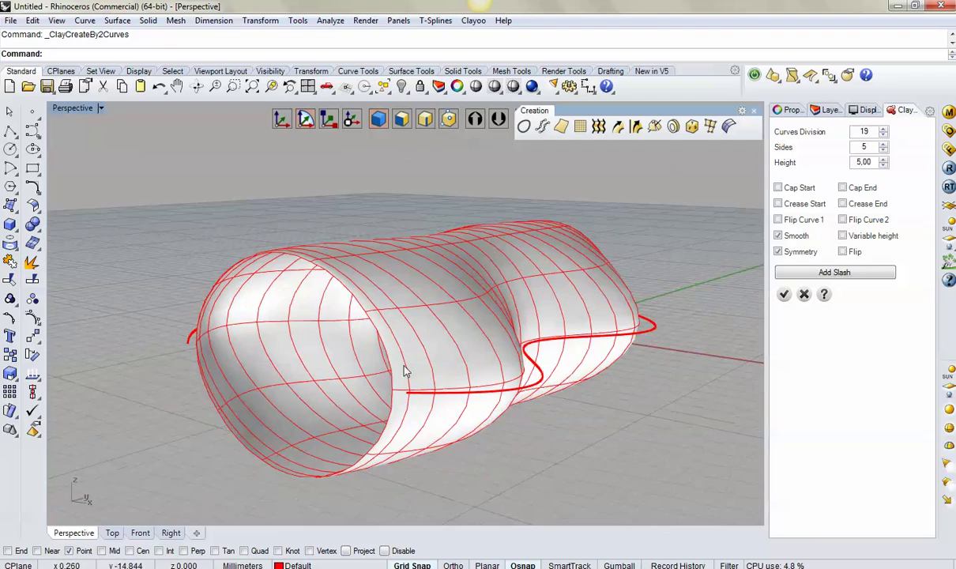
- Try start and end caps, remove them again, and enable Variable height
{"action": "left_click", "coordinate": [803, 188]}
{"action": "left_click", "coordinate": [842, 188]}
{"action": "mouse_move", "coordinate": [625, 316]}
{"action": "right_mouse_down"}
{"action": "mouse_move", "coordinate": [384, 316]}
{"action": "mouse_move", "coordinate": [646, 291]}
{"action": "mouse_move", "coordinate": [490, 347]}
{"action": "right_mouse_up"}
{"action": "left_click", "coordinate": [799, 188]}
{"action": "left_click", "coordinate": [843, 188]}
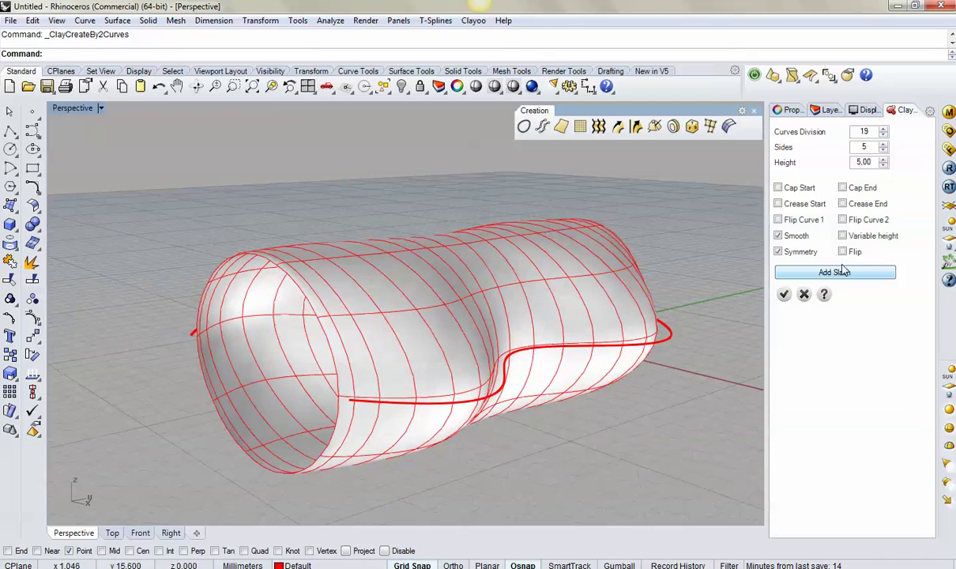
{"action": "left_click", "coordinate": [842, 235]}
{"action": "mouse_move", "coordinate": [613, 291]}
{"action": "right_mouse_down"}
{"action": "mouse_move", "coordinate": [548, 282]}
{"action": "mouse_move", "coordinate": [344, 341]}
{"action": "mouse_move", "coordinate": [527, 382]}
{"action": "mouse_move", "coordinate": [469, 330]}
{"action": "mouse_move", "coordinate": [401, 327]}
{"action": "right_mouse_up"}
- Turn on creases and caps at both ends of the shape
{"action": "right_click_drag", "start_coordinate": [323, 378], "coordinate": [345, 409]}
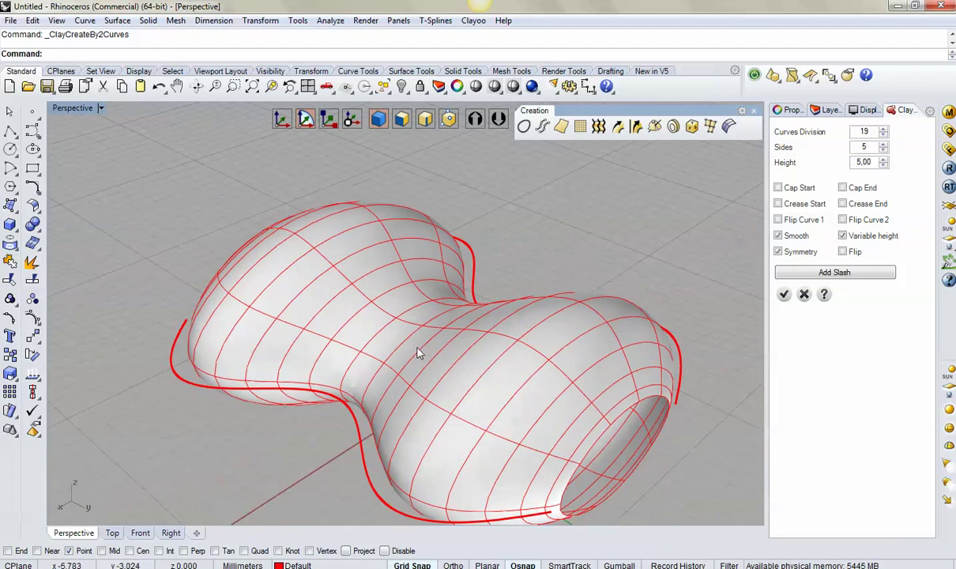
{"action": "mouse_move", "coordinate": [348, 368]}
{"action": "right_mouse_down"}
{"action": "mouse_move", "coordinate": [497, 374]}
{"action": "mouse_move", "coordinate": [465, 378]}
{"action": "mouse_move", "coordinate": [530, 351]}
{"action": "right_mouse_up"}
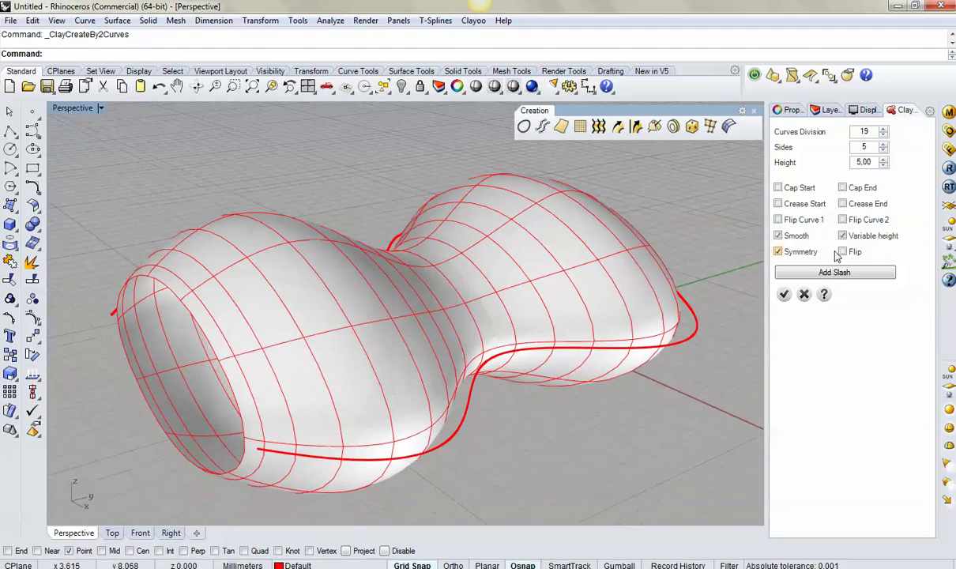
{"action": "left_click", "coordinate": [806, 204]}
{"action": "left_click", "coordinate": [863, 204]}
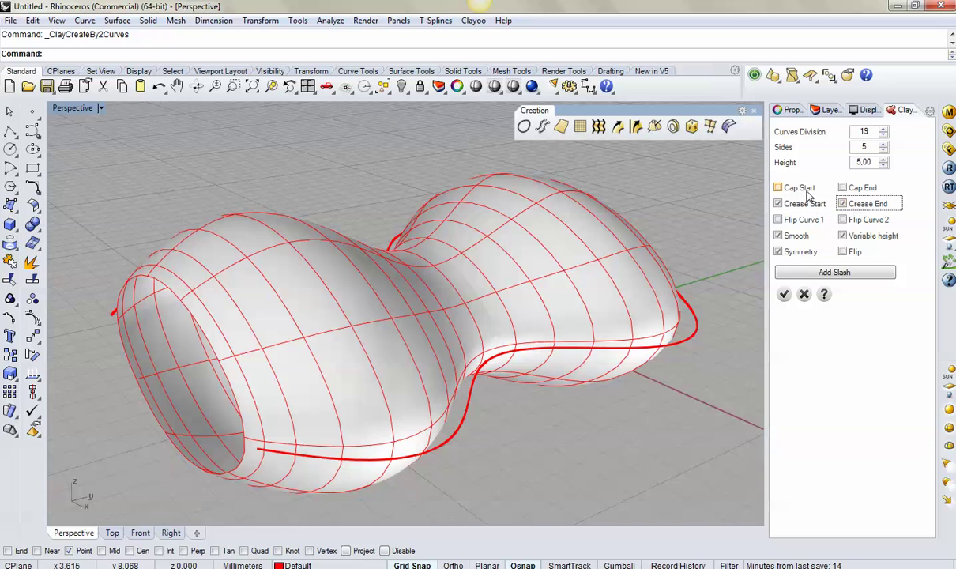
{"action": "left_click", "coordinate": [800, 188]}
{"action": "left_click", "coordinate": [861, 188]}
- Remove both end caps and the creases, leaving the ends open
{"action": "mouse_move", "coordinate": [682, 238]}
{"action": "right_mouse_down"}
{"action": "mouse_move", "coordinate": [484, 250]}
{"action": "mouse_move", "coordinate": [435, 216]}
{"action": "mouse_move", "coordinate": [680, 249]}
{"action": "mouse_move", "coordinate": [320, 314]}
{"action": "mouse_move", "coordinate": [243, 392]}
{"action": "right_mouse_up"}
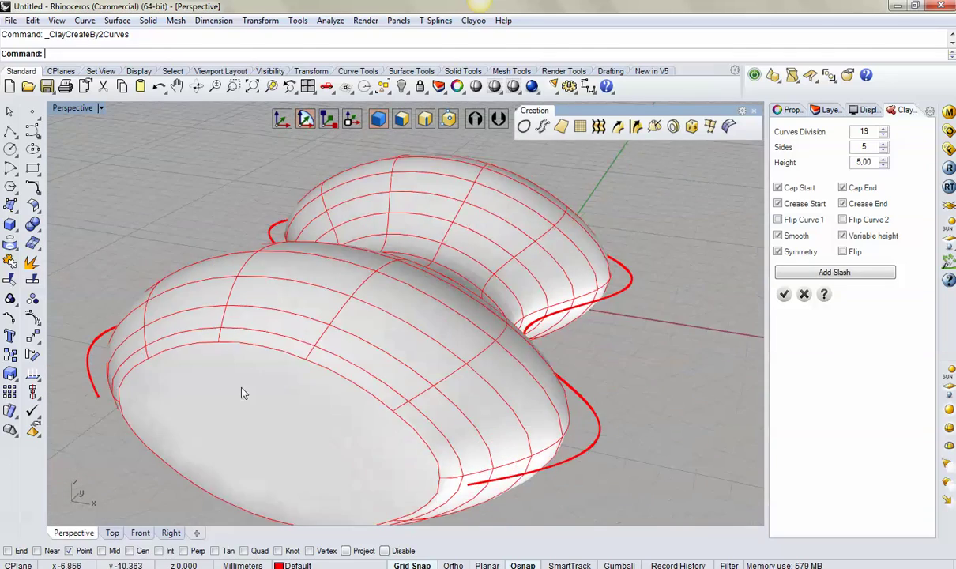
{"action": "right_click_drag", "start_coordinate": [322, 359], "coordinate": [247, 362]}
{"action": "scroll", "coordinate": [190, 315], "scroll_direction": "up", "scroll_amount": 3}
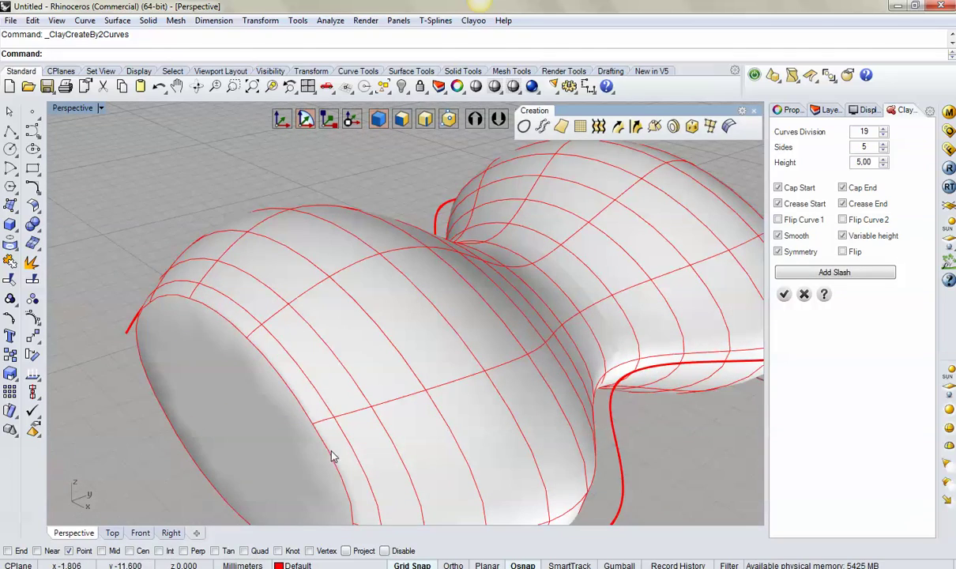
{"action": "scroll", "coordinate": [226, 340], "scroll_direction": "down", "scroll_amount": 3}
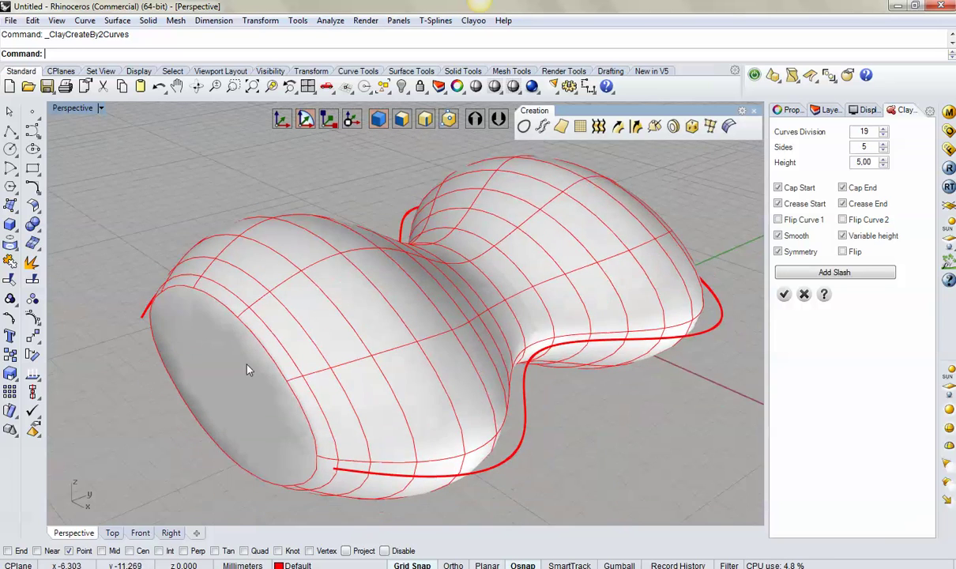
{"action": "mouse_move", "coordinate": [234, 353]}
{"action": "right_mouse_down"}
{"action": "mouse_move", "coordinate": [207, 338]}
{"action": "mouse_move", "coordinate": [284, 335]}
{"action": "right_mouse_up"}
{"action": "scroll", "coordinate": [221, 337], "scroll_direction": "up", "scroll_amount": 3}
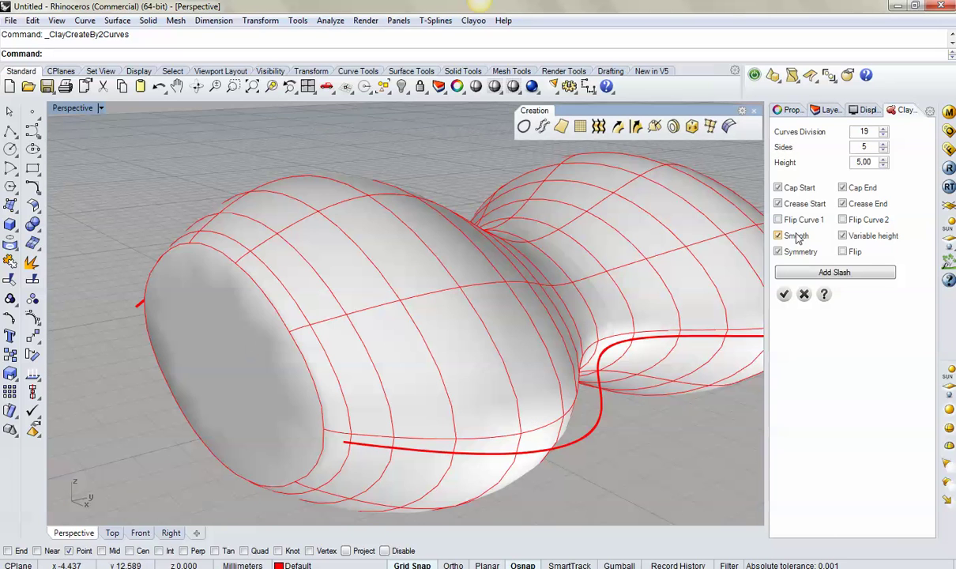
{"action": "left_click", "coordinate": [842, 187]}
{"action": "left_click", "coordinate": [777, 187]}
{"action": "left_click", "coordinate": [842, 203]}
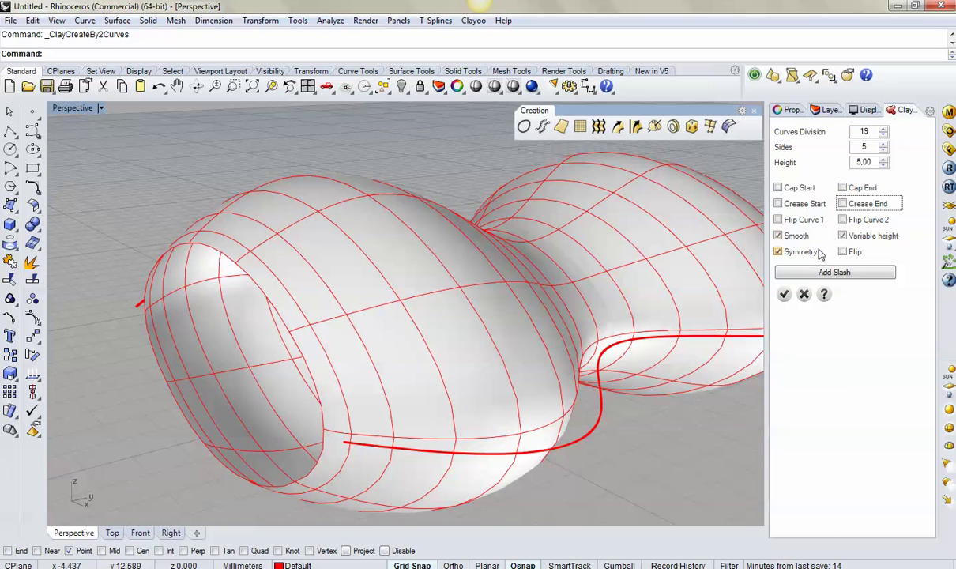
- Finish the clay body and select it
{"action": "left_click", "coordinate": [784, 296]}
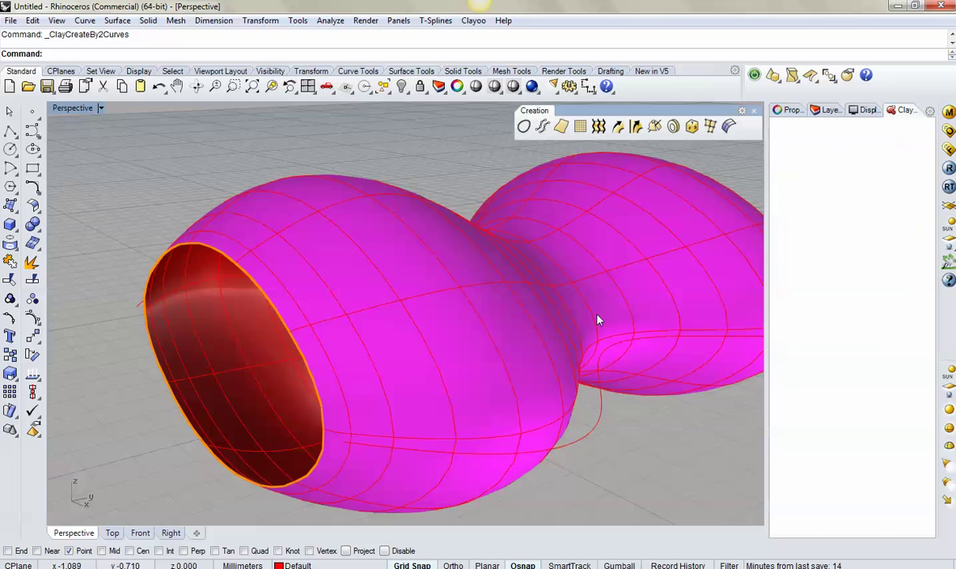
{"action": "mouse_move", "coordinate": [597, 320]}
{"action": "right_mouse_down"}
{"action": "mouse_move", "coordinate": [495, 320]}
{"action": "mouse_move", "coordinate": [520, 324]}
{"action": "right_mouse_up"}
{"action": "scroll", "coordinate": [490, 350], "scroll_direction": "down", "scroll_amount": 2}
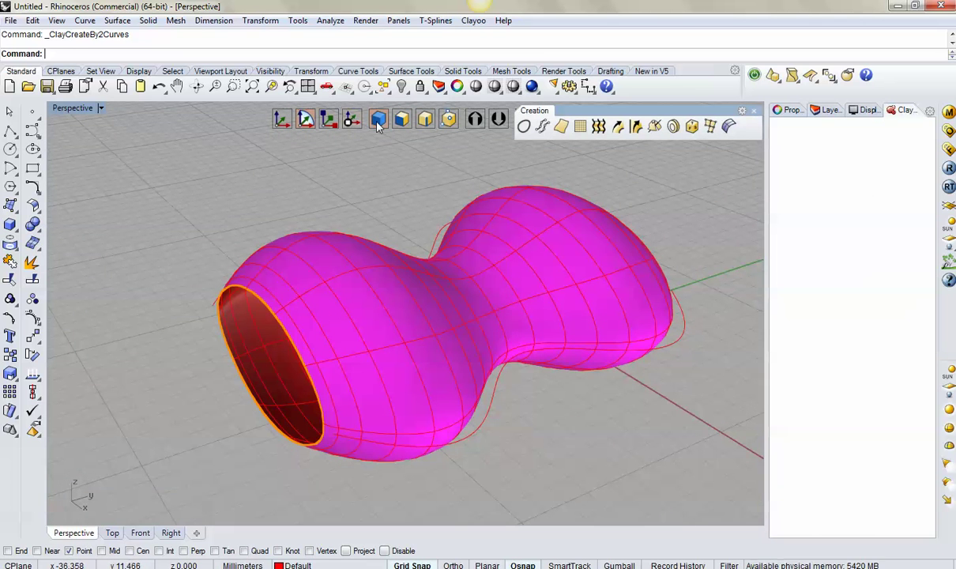
{"action": "left_click", "coordinate": [474, 263]}
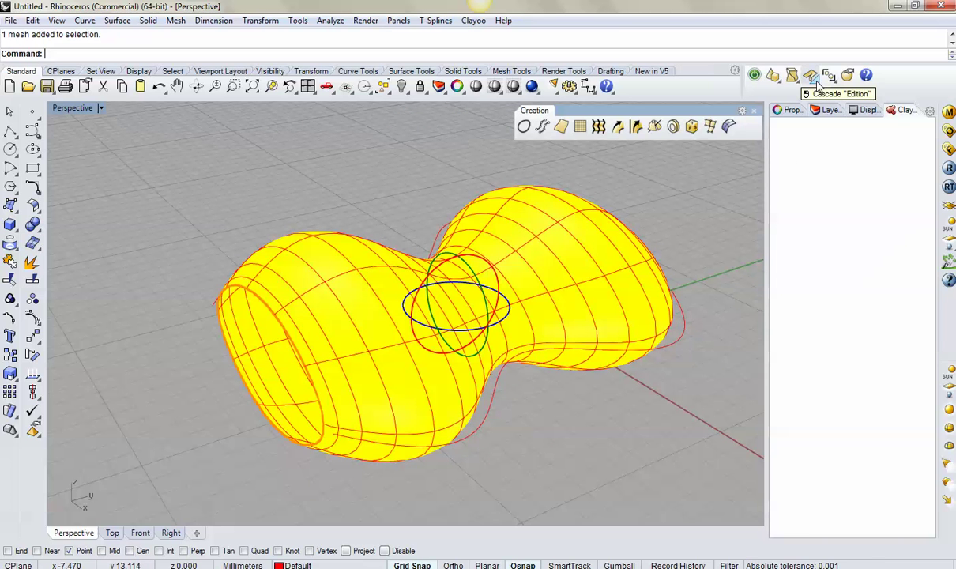
- Float the Cascade Edition tools and flip the clay body's normals
{"action": "left_click", "coordinate": [814, 78]}
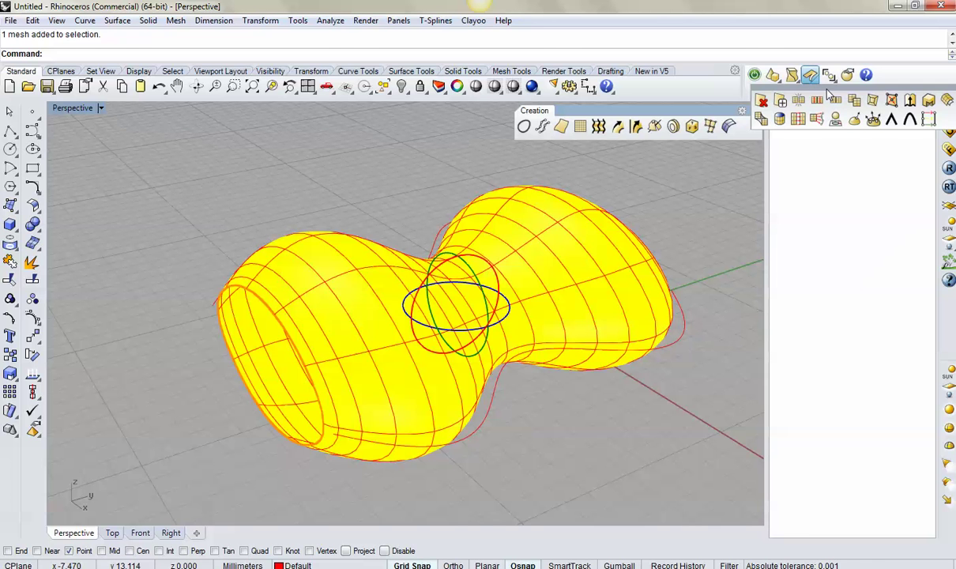
{"action": "left_click_drag", "start_coordinate": [828, 94], "coordinate": [635, 149]}
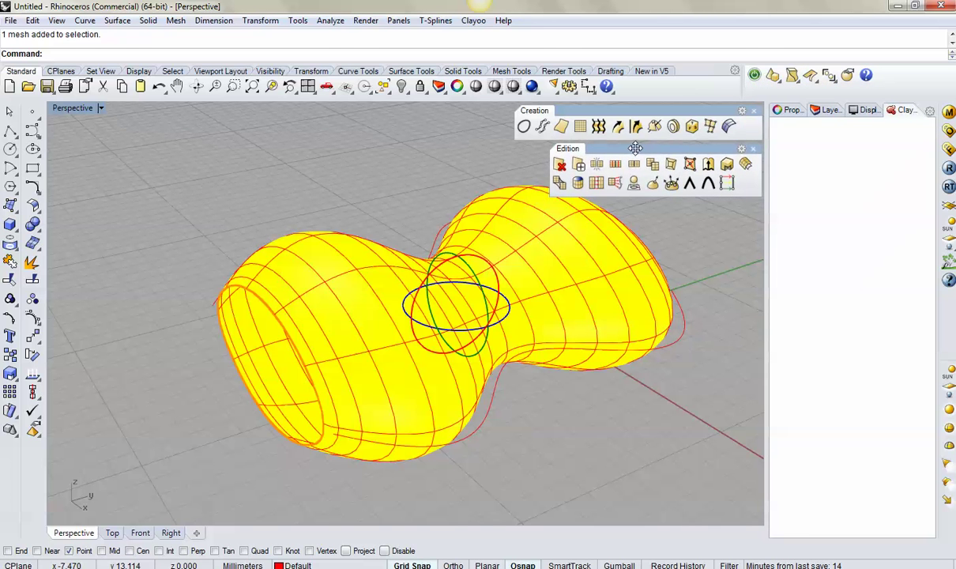
{"action": "left_click", "coordinate": [652, 184]}
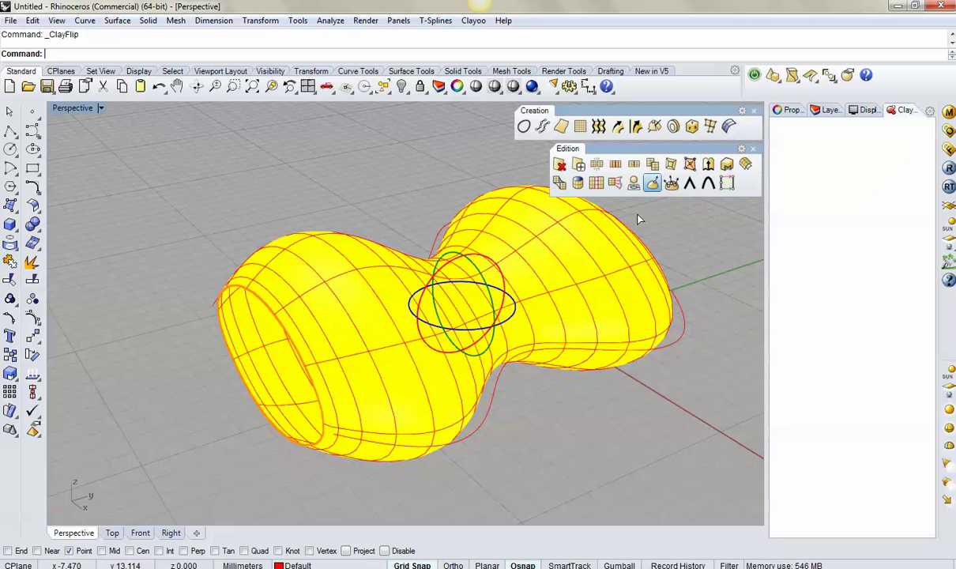
{"action": "left_click", "coordinate": [616, 252]}
{"action": "mouse_move", "coordinate": [680, 230]}
{"action": "right_mouse_down"}
{"action": "mouse_move", "coordinate": [669, 281]}
{"action": "mouse_move", "coordinate": [625, 274]}
{"action": "mouse_move", "coordinate": [551, 310]}
{"action": "mouse_move", "coordinate": [544, 369]}
{"action": "mouse_move", "coordinate": [484, 319]}
{"action": "mouse_move", "coordinate": [530, 310]}
{"action": "mouse_move", "coordinate": [587, 316]}
{"action": "mouse_move", "coordinate": [615, 138]}
{"action": "right_mouse_up"}
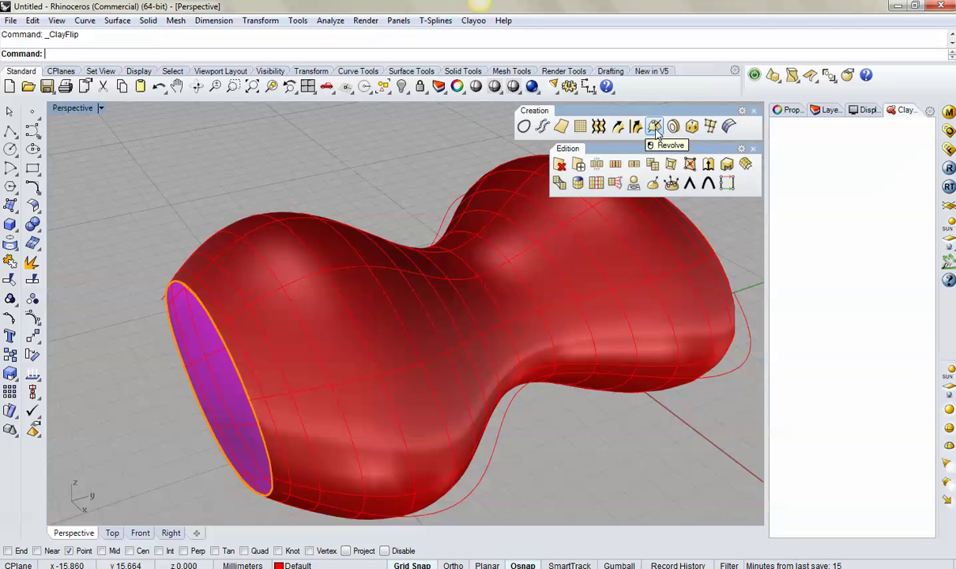
{"action": "mouse_move", "coordinate": [427, 189]}
{"action": "right_mouse_down"}
{"action": "mouse_move", "coordinate": [336, 187]}
{"action": "mouse_move", "coordinate": [650, 150]}
{"action": "right_mouse_up"}
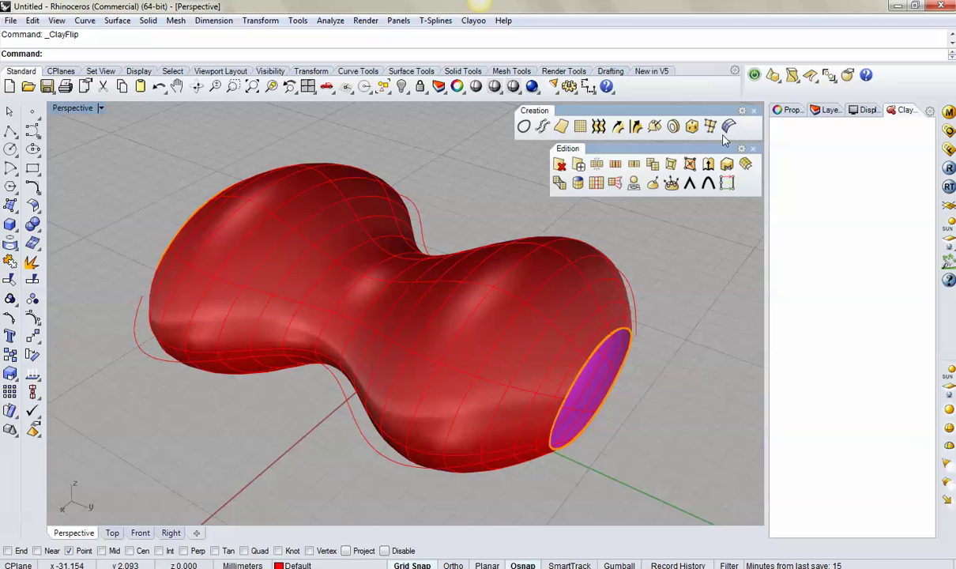
- Close the floating Creation toolbar and zoom in on the bulge near the body's open end
{"action": "left_click", "coordinate": [753, 111]}
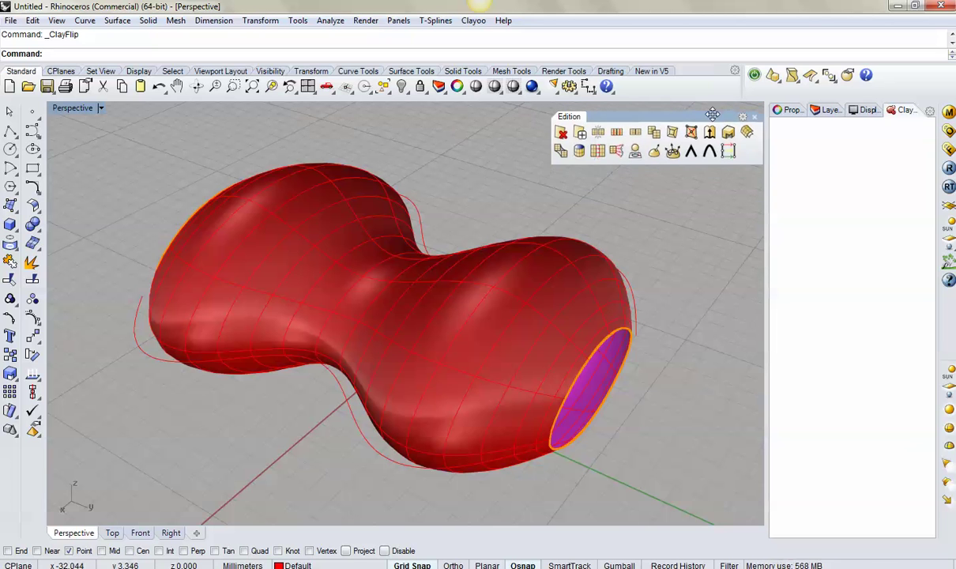
{"action": "mouse_move", "coordinate": [705, 198]}
{"action": "right_mouse_down"}
{"action": "mouse_move", "coordinate": [505, 202]}
{"action": "mouse_move", "coordinate": [478, 278]}
{"action": "mouse_move", "coordinate": [506, 253]}
{"action": "right_mouse_up"}
{"action": "scroll", "coordinate": [506, 253], "scroll_direction": "up", "scroll_amount": 3}
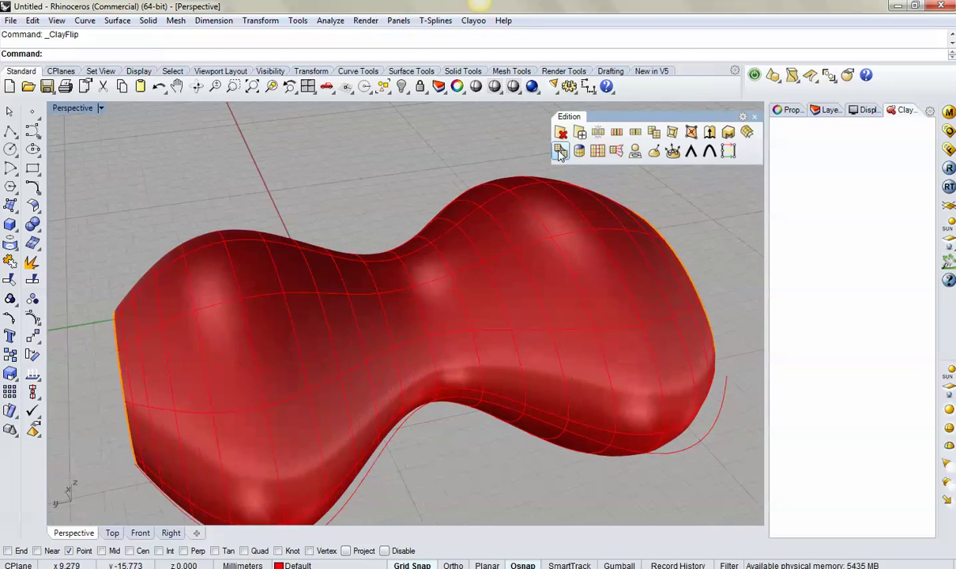
{"action": "left_click", "coordinate": [579, 134]}
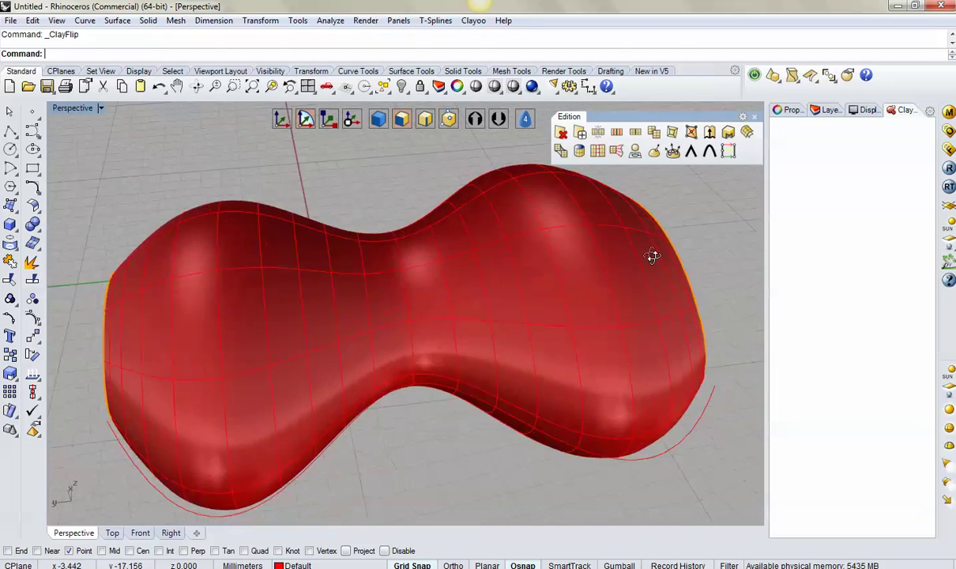
{"action": "mouse_move", "coordinate": [612, 268]}
{"action": "right_mouse_down"}
{"action": "mouse_move", "coordinate": [609, 250]}
{"action": "mouse_move", "coordinate": [572, 280]}
{"action": "mouse_move", "coordinate": [594, 282]}
{"action": "mouse_move", "coordinate": [555, 248]}
{"action": "right_mouse_up"}
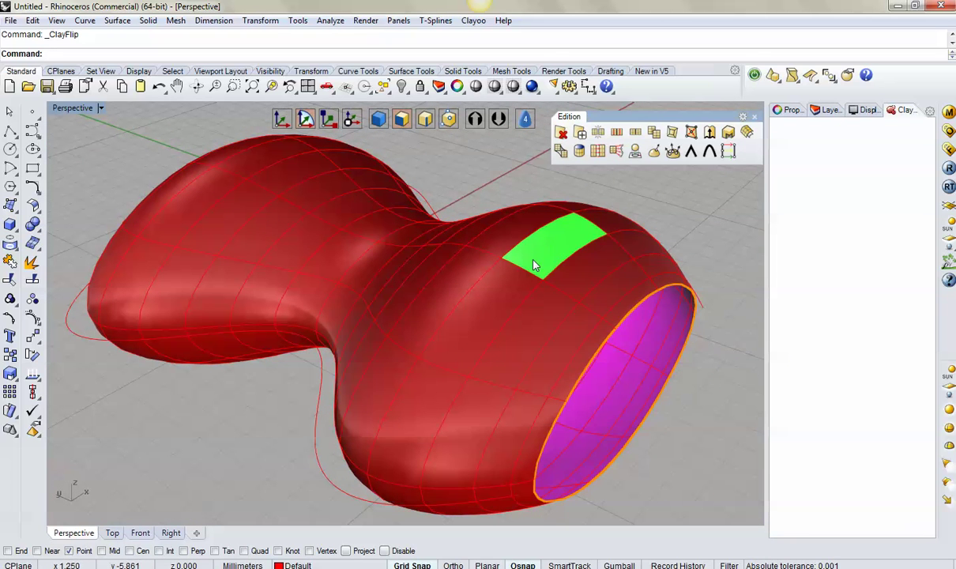
{"action": "mouse_move", "coordinate": [366, 314]}
{"action": "right_mouse_down"}
{"action": "mouse_move", "coordinate": [469, 316]}
{"action": "mouse_move", "coordinate": [544, 235]}
{"action": "right_mouse_up"}
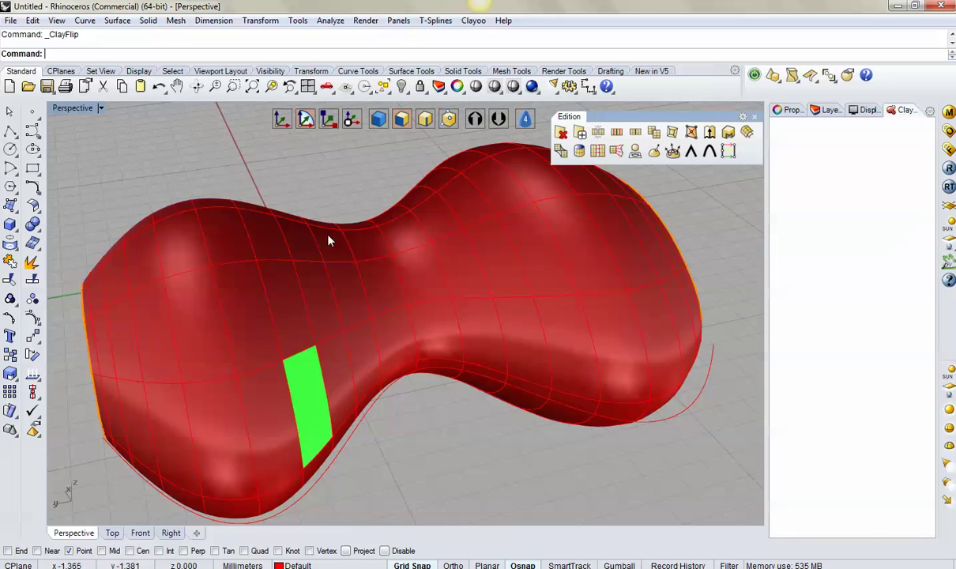
{"action": "mouse_move", "coordinate": [474, 265]}
{"action": "right_mouse_down"}
{"action": "mouse_move", "coordinate": [523, 324]}
{"action": "mouse_move", "coordinate": [417, 316]}
{"action": "mouse_move", "coordinate": [402, 298]}
{"action": "mouse_move", "coordinate": [427, 298]}
{"action": "mouse_move", "coordinate": [279, 345]}
{"action": "mouse_move", "coordinate": [451, 331]}
{"action": "mouse_move", "coordinate": [378, 347]}
{"action": "mouse_move", "coordinate": [405, 347]}
{"action": "mouse_move", "coordinate": [395, 353]}
{"action": "mouse_move", "coordinate": [407, 308]}
{"action": "mouse_move", "coordinate": [427, 335]}
{"action": "mouse_move", "coordinate": [426, 316]}
{"action": "right_mouse_up"}
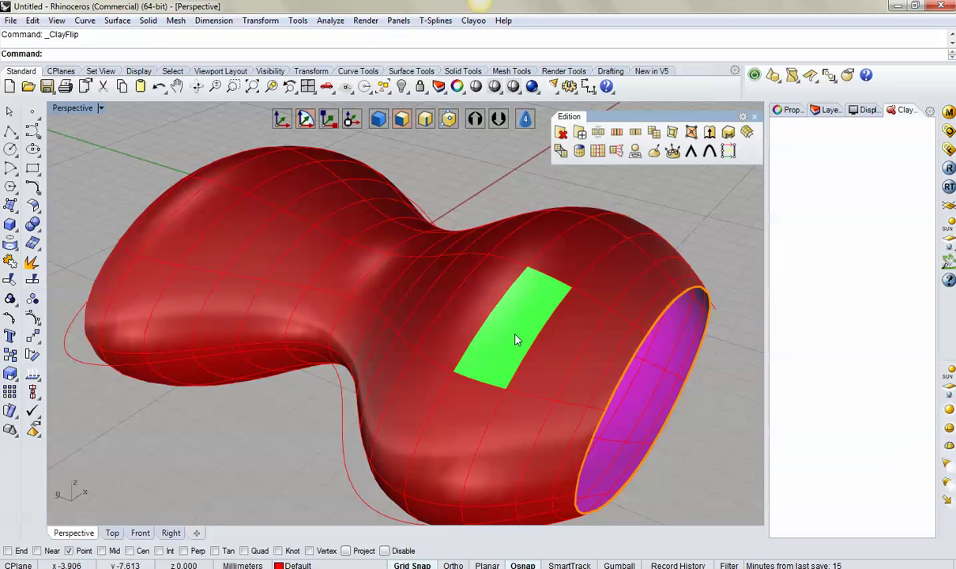
{"action": "mouse_move", "coordinate": [515, 340]}
{"action": "right_mouse_down"}
{"action": "mouse_move", "coordinate": [505, 326]}
{"action": "mouse_move", "coordinate": [377, 293]}
{"action": "mouse_move", "coordinate": [420, 296]}
{"action": "mouse_move", "coordinate": [437, 369]}
{"action": "mouse_move", "coordinate": [405, 358]}
{"action": "mouse_move", "coordinate": [412, 349]}
{"action": "right_mouse_up"}
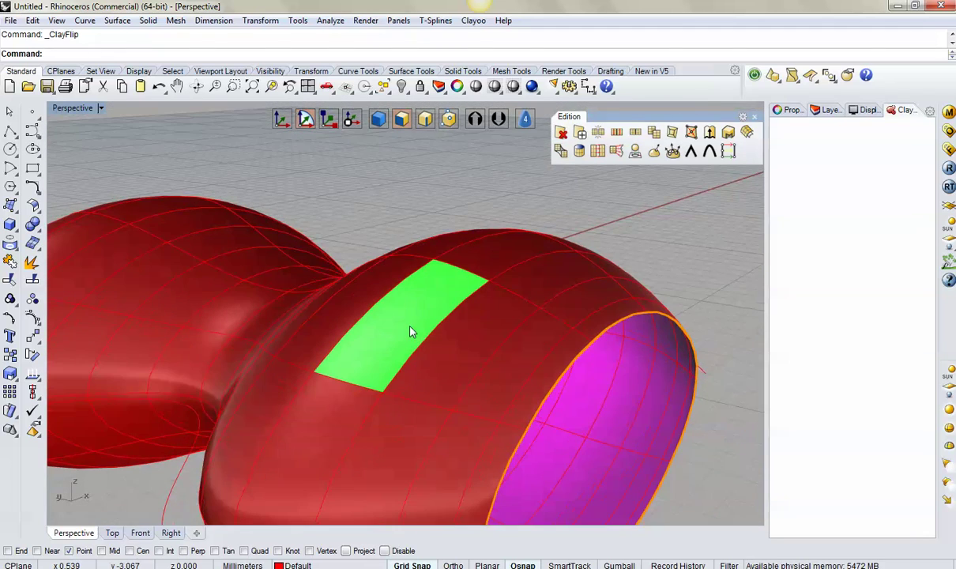
- Select a face on top of the end bulge and inset it into an oval
{"action": "left_click", "coordinate": [410, 331]}
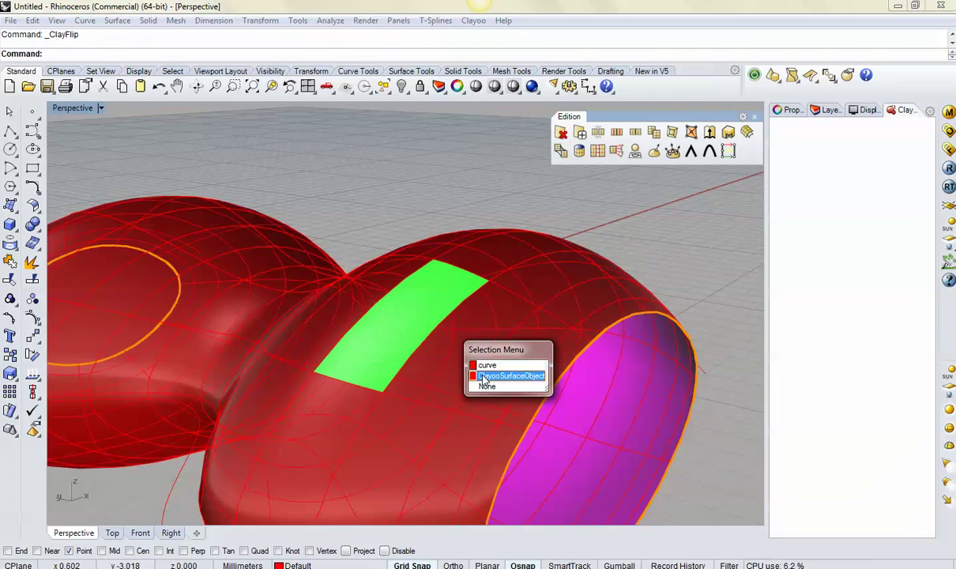
{"action": "key", "text": "Escape"}
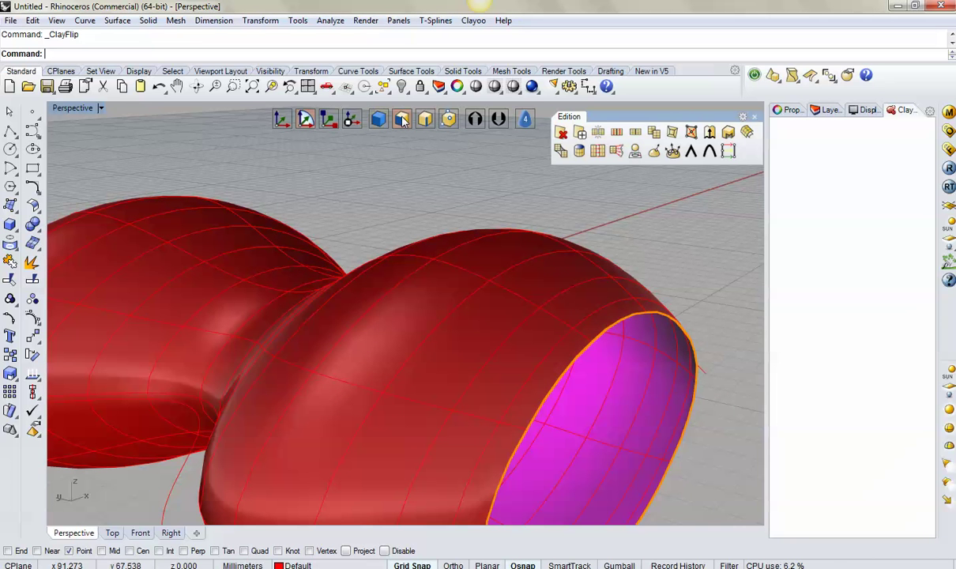
{"action": "left_click", "coordinate": [426, 319]}
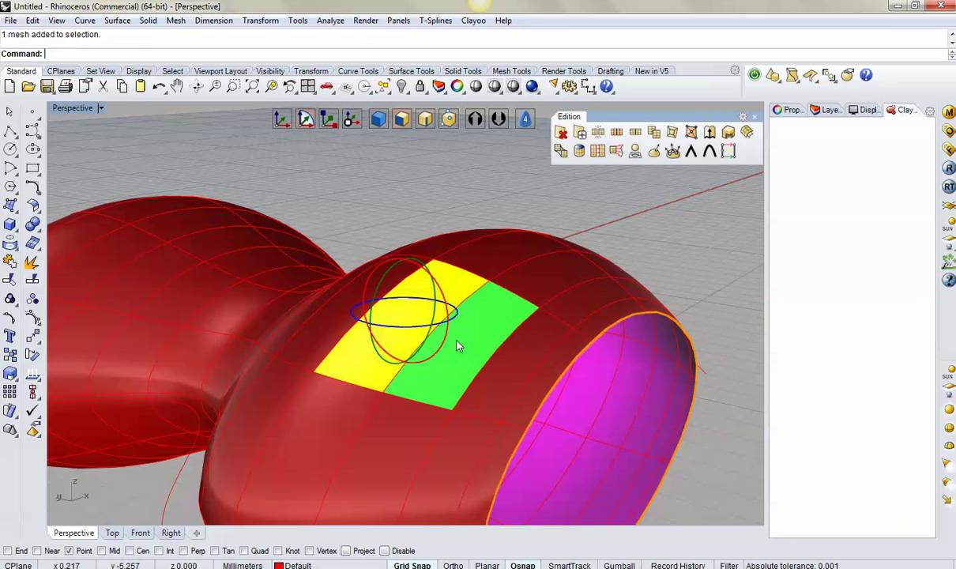
{"action": "left_click", "coordinate": [672, 136]}
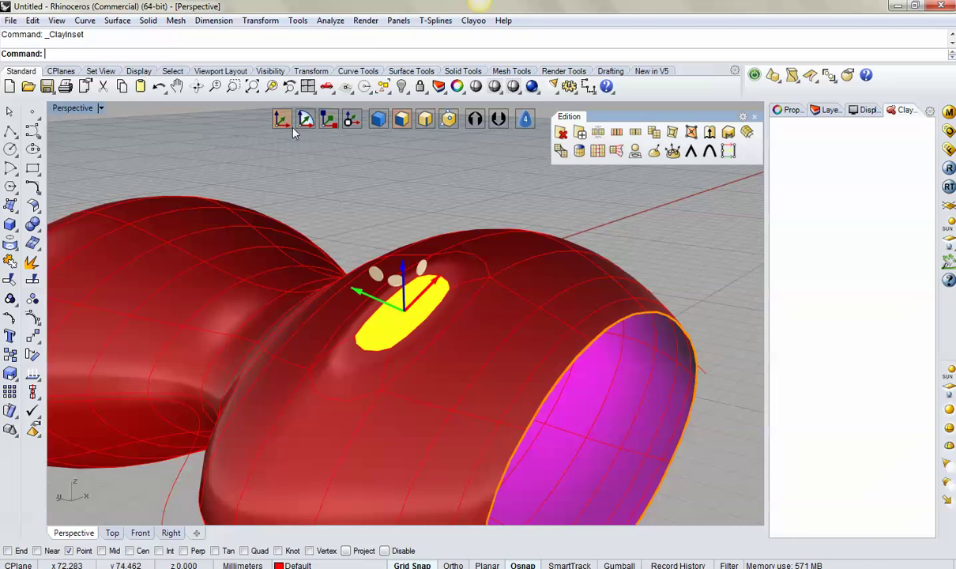
- Start extruding the inset oval face outward
{"action": "mouse_move", "coordinate": [490, 327]}
{"action": "right_mouse_down"}
{"action": "mouse_move", "coordinate": [353, 351]}
{"action": "mouse_move", "coordinate": [519, 365]}
{"action": "mouse_move", "coordinate": [568, 379]}
{"action": "mouse_move", "coordinate": [521, 366]}
{"action": "right_mouse_up"}
{"action": "mouse_move", "coordinate": [373, 273]}
{"action": "right_mouse_down"}
{"action": "mouse_move", "coordinate": [402, 352]}
{"action": "mouse_move", "coordinate": [384, 307]}
{"action": "mouse_move", "coordinate": [353, 307]}
{"action": "mouse_move", "coordinate": [243, 171]}
{"action": "mouse_move", "coordinate": [354, 287]}
{"action": "mouse_move", "coordinate": [388, 303]}
{"action": "right_mouse_up"}
{"action": "right_click_drag", "start_coordinate": [652, 314], "coordinate": [655, 266]}
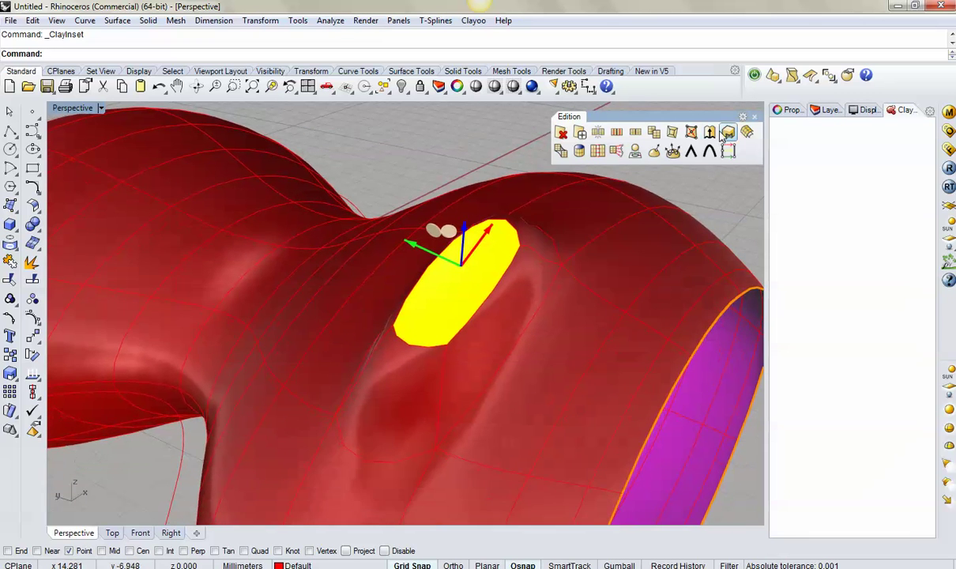
{"action": "right_click", "coordinate": [466, 324]}
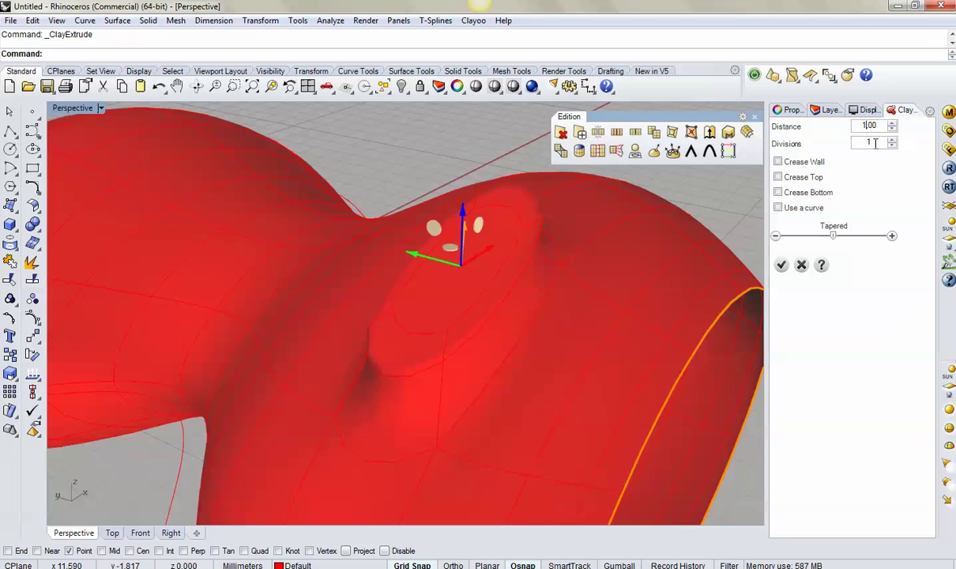
- Toggle the extrusion's crease options, leaving its top uncreased
{"action": "right_click_drag", "start_coordinate": [540, 326], "coordinate": [535, 343]}
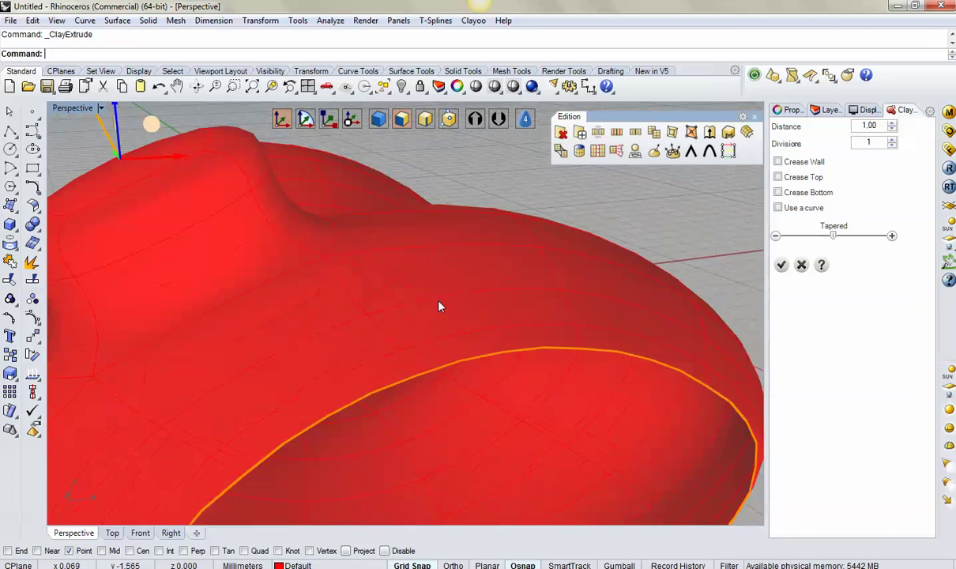
{"action": "scroll", "coordinate": [440, 307], "scroll_direction": "down", "scroll_amount": 3}
{"action": "right_click_drag", "start_coordinate": [489, 333], "coordinate": [529, 332]}
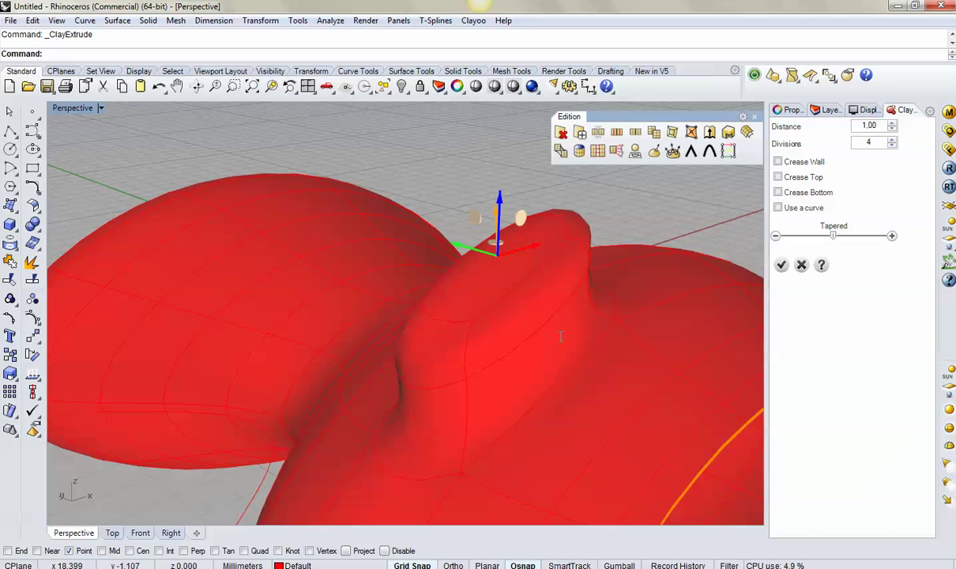
{"action": "mouse_move", "coordinate": [560, 337]}
{"action": "right_mouse_down"}
{"action": "mouse_move", "coordinate": [538, 330]}
{"action": "mouse_move", "coordinate": [630, 324]}
{"action": "mouse_move", "coordinate": [448, 363]}
{"action": "mouse_move", "coordinate": [642, 321]}
{"action": "mouse_move", "coordinate": [437, 351]}
{"action": "mouse_move", "coordinate": [402, 339]}
{"action": "right_mouse_up"}
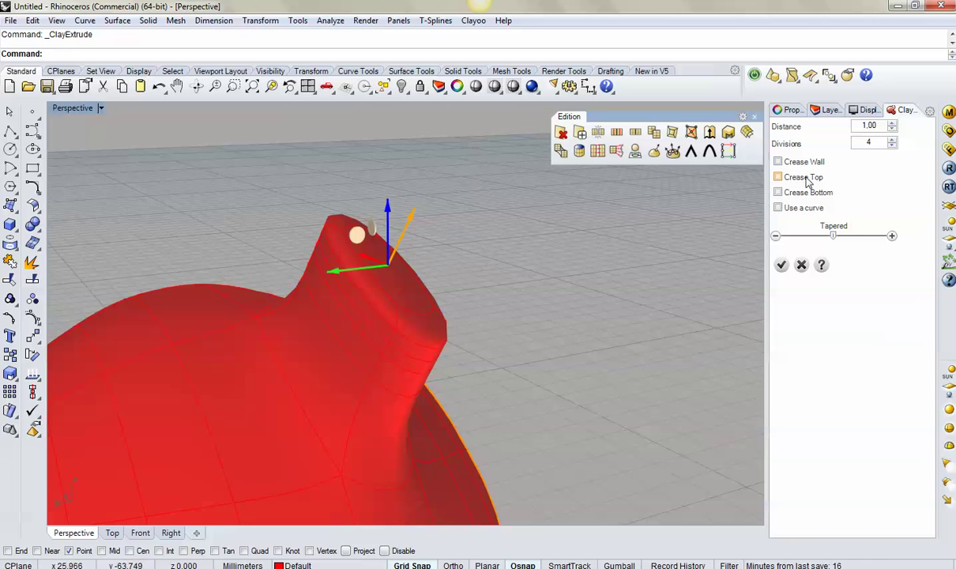
{"action": "left_click", "coordinate": [777, 162]}
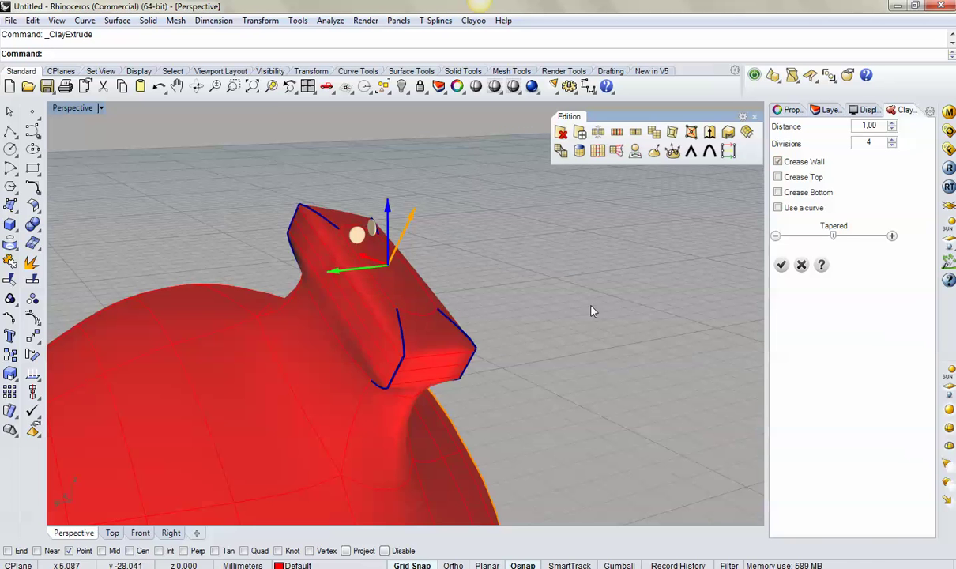
{"action": "left_click", "coordinate": [777, 162]}
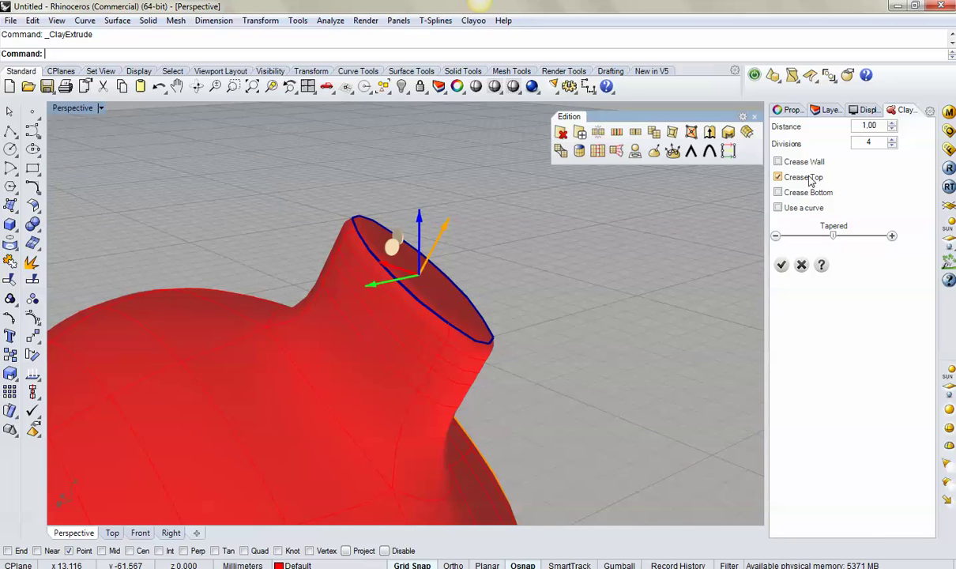
{"action": "left_click", "coordinate": [794, 177]}
- Flare the spout's top outward and confirm the extrusion
{"action": "left_click", "coordinate": [833, 237]}
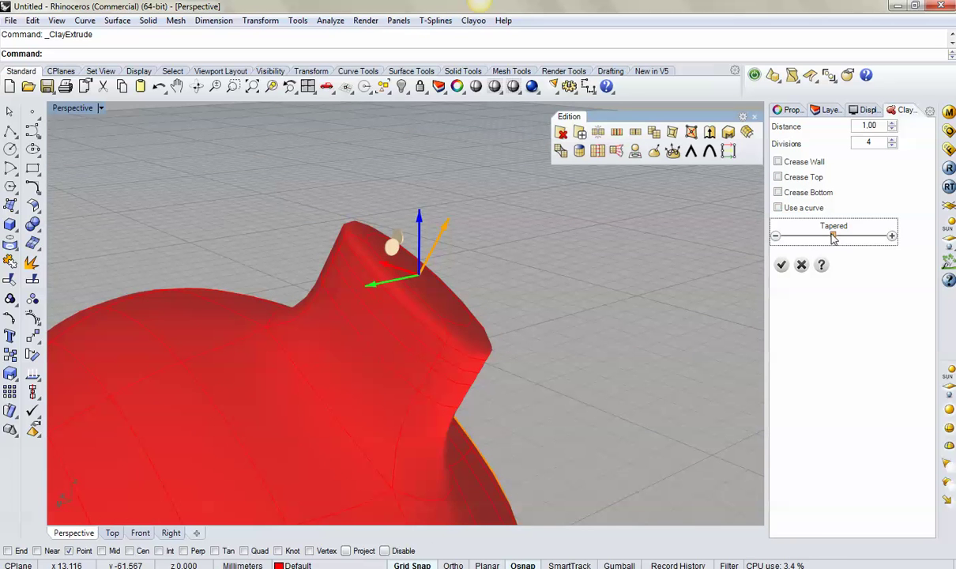
{"action": "mouse_move", "coordinate": [851, 241]}
{"action": "left_mouse_down"}
{"action": "mouse_move", "coordinate": [860, 240]}
{"action": "mouse_move", "coordinate": [782, 239]}
{"action": "mouse_move", "coordinate": [847, 242]}
{"action": "left_mouse_up"}
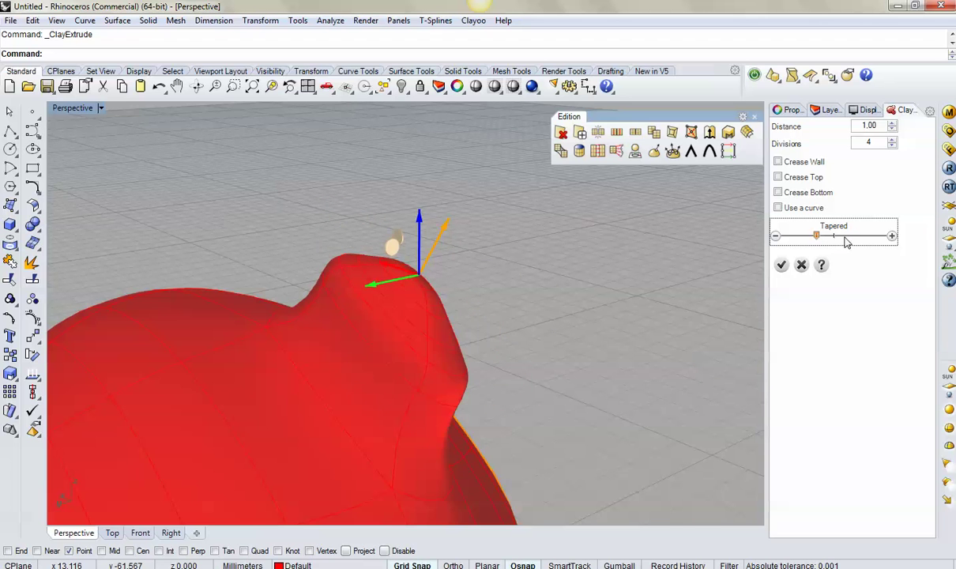
{"action": "left_click", "coordinate": [781, 265]}
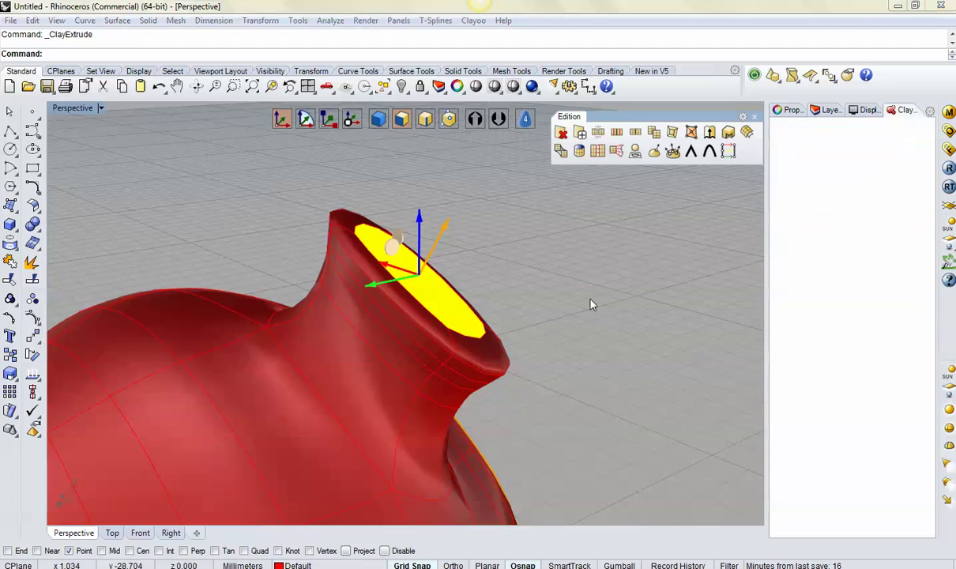
{"action": "mouse_move", "coordinate": [629, 326]}
{"action": "right_mouse_down"}
{"action": "mouse_move", "coordinate": [332, 316]}
{"action": "mouse_move", "coordinate": [365, 340]}
{"action": "mouse_move", "coordinate": [557, 315]}
{"action": "mouse_move", "coordinate": [384, 286]}
{"action": "mouse_move", "coordinate": [423, 316]}
{"action": "mouse_move", "coordinate": [433, 369]}
{"action": "mouse_move", "coordinate": [473, 391]}
{"action": "mouse_move", "coordinate": [630, 251]}
{"action": "mouse_move", "coordinate": [551, 303]}
{"action": "mouse_move", "coordinate": [518, 305]}
{"action": "mouse_move", "coordinate": [466, 304]}
{"action": "mouse_move", "coordinate": [632, 278]}
{"action": "mouse_move", "coordinate": [441, 292]}
{"action": "mouse_move", "coordinate": [544, 292]}
{"action": "mouse_move", "coordinate": [441, 256]}
{"action": "mouse_move", "coordinate": [515, 249]}
{"action": "mouse_move", "coordinate": [572, 214]}
{"action": "right_mouse_up"}
- Start Clayoo Crease and pick an initial strip of faces on the body
{"action": "right_click_drag", "start_coordinate": [486, 207], "coordinate": [444, 209]}
{"action": "left_click", "coordinate": [671, 152]}
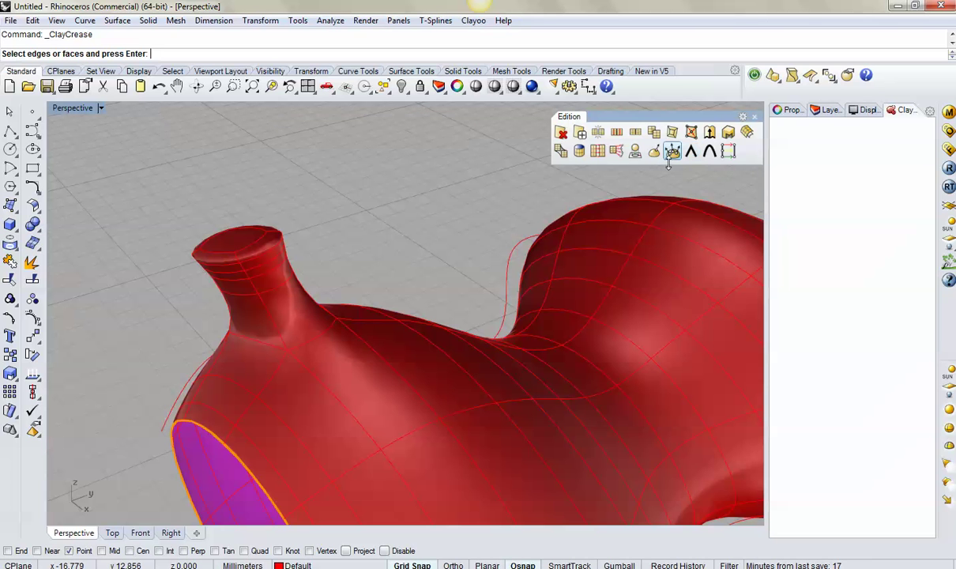
{"action": "left_click", "coordinate": [398, 368]}
{"action": "mouse_move", "coordinate": [481, 357]}
{"action": "right_mouse_down"}
{"action": "mouse_move", "coordinate": [433, 364]}
{"action": "mouse_move", "coordinate": [385, 145]}
{"action": "mouse_move", "coordinate": [518, 314]}
{"action": "mouse_move", "coordinate": [378, 351]}
{"action": "right_mouse_up"}
{"action": "key", "text": "Return"}
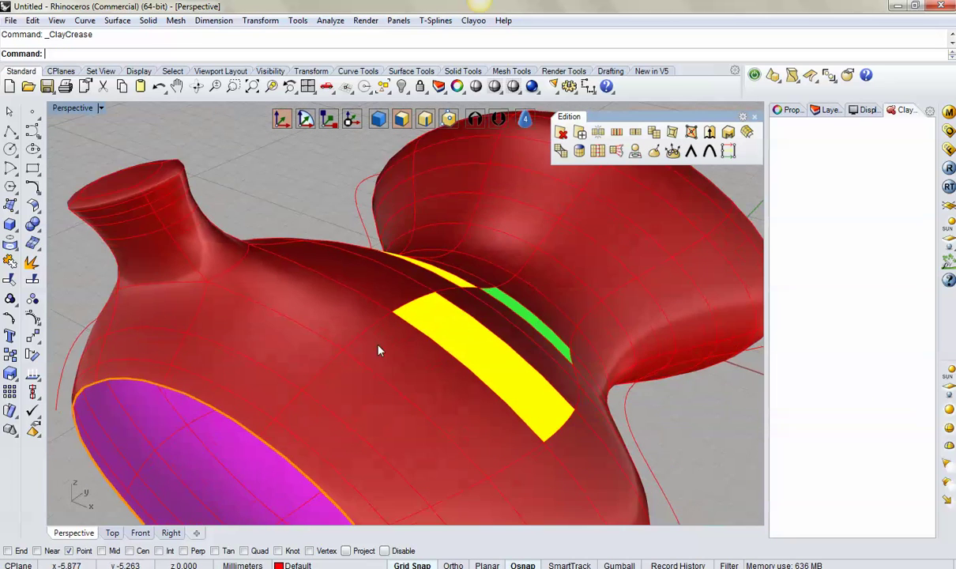
{"action": "key", "text": "Escape"}
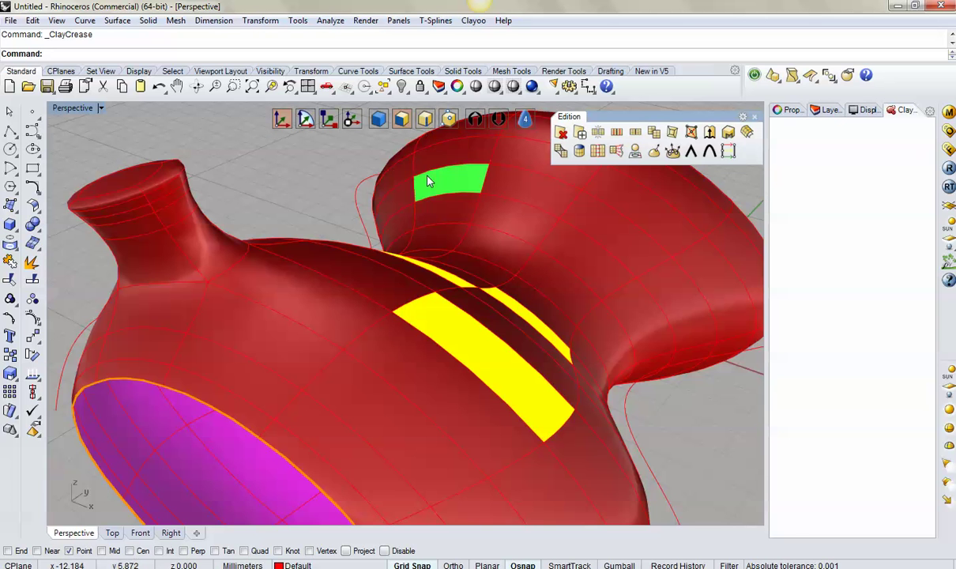
- Extend the pick into a lengthwise band, drop the upper and right strips, and apply Crease
{"action": "right_click_drag", "start_coordinate": [469, 375], "coordinate": [478, 365]}
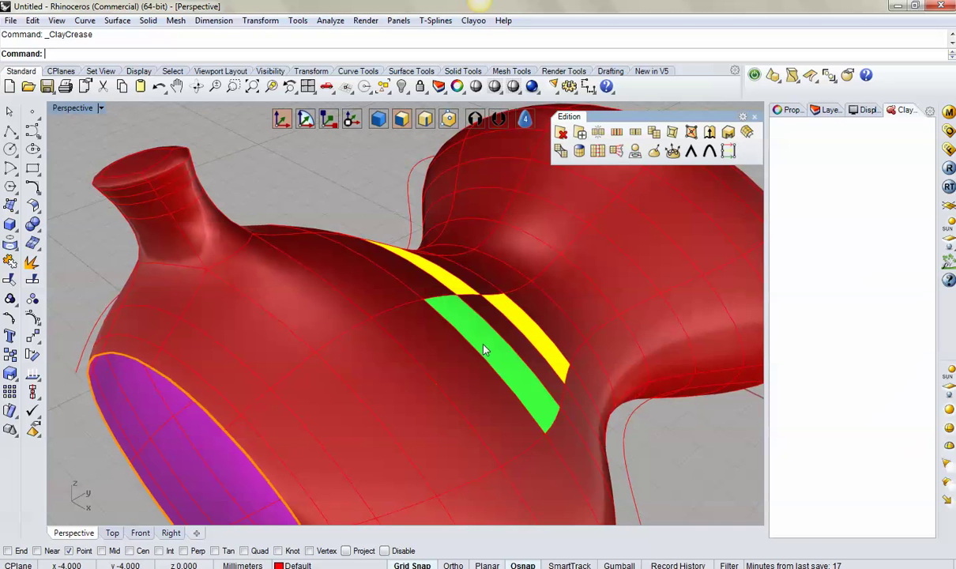
{"action": "mouse_move", "coordinate": [486, 352]}
{"action": "left_mouse_down"}
{"action": "mouse_move", "coordinate": [610, 268]}
{"action": "mouse_move", "coordinate": [651, 265]}
{"action": "mouse_move", "coordinate": [692, 239]}
{"action": "left_mouse_up"}
{"action": "right_click_drag", "start_coordinate": [693, 239], "coordinate": [665, 235]}
{"action": "left_click_drag", "start_coordinate": [665, 234], "coordinate": [689, 207]}
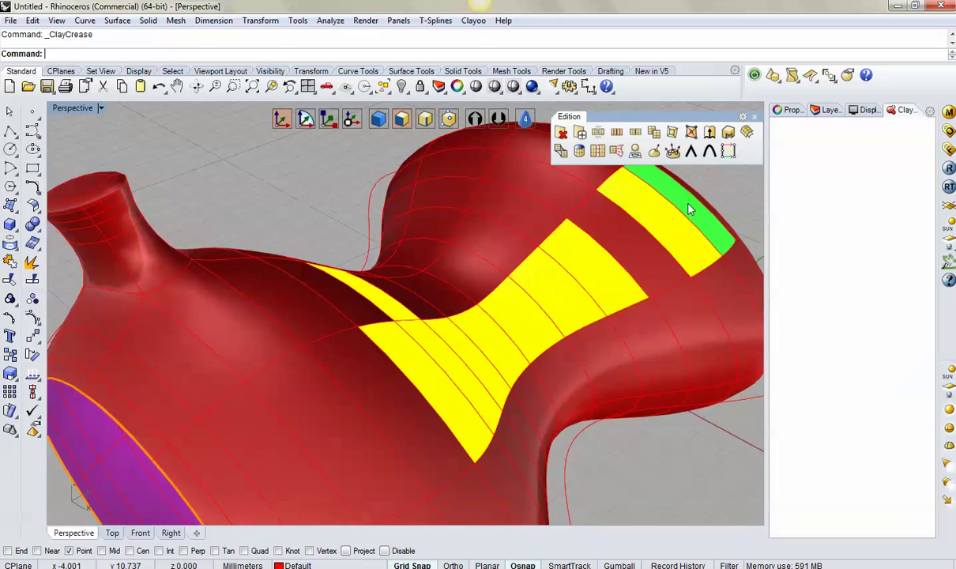
{"action": "mouse_move", "coordinate": [610, 279]}
{"action": "right_mouse_down"}
{"action": "mouse_move", "coordinate": [427, 289]}
{"action": "mouse_move", "coordinate": [509, 256]}
{"action": "right_mouse_up"}
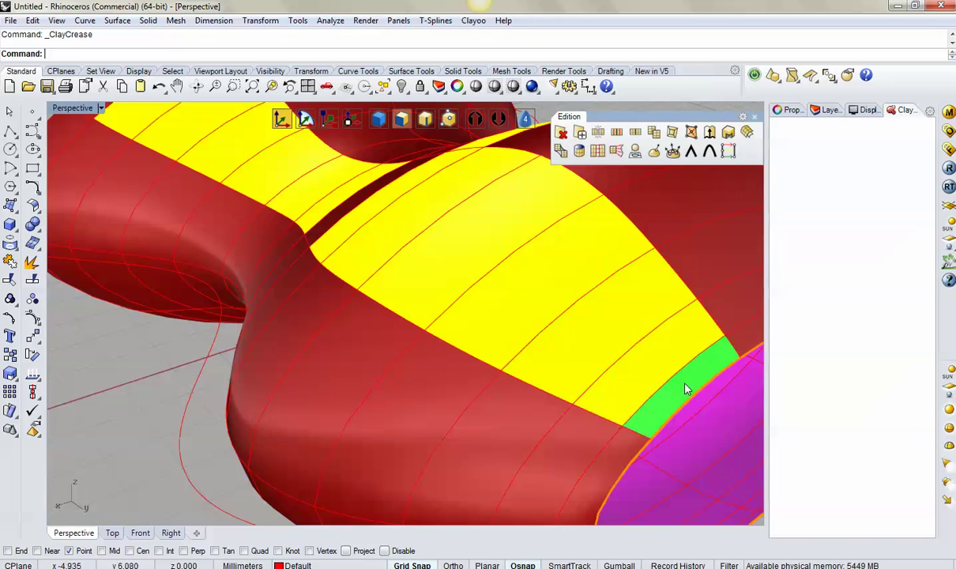
{"action": "mouse_move", "coordinate": [373, 365]}
{"action": "right_mouse_down"}
{"action": "mouse_move", "coordinate": [409, 375]}
{"action": "mouse_move", "coordinate": [515, 218]}
{"action": "mouse_move", "coordinate": [522, 320]}
{"action": "mouse_move", "coordinate": [374, 358]}
{"action": "right_mouse_up"}
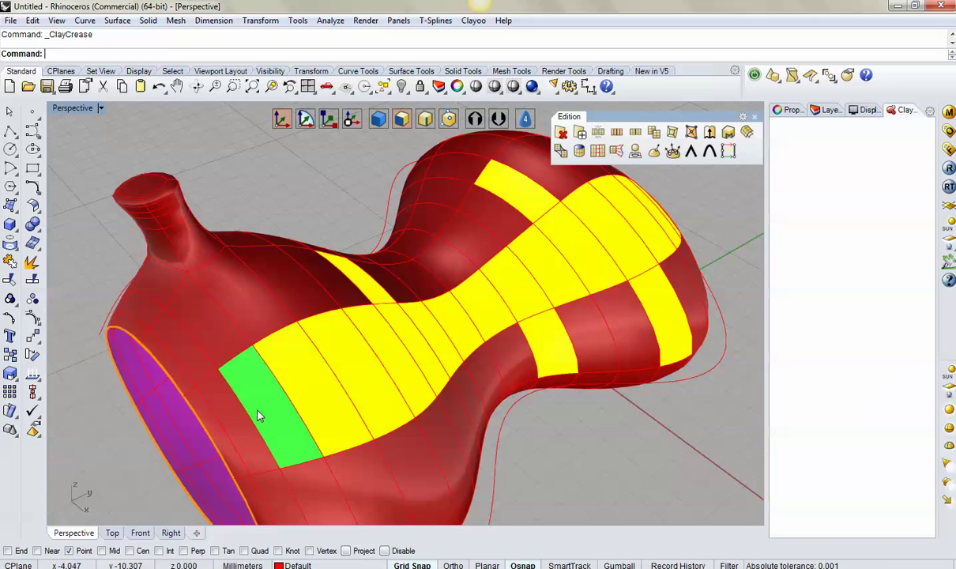
{"action": "left_click", "coordinate": [359, 266]}
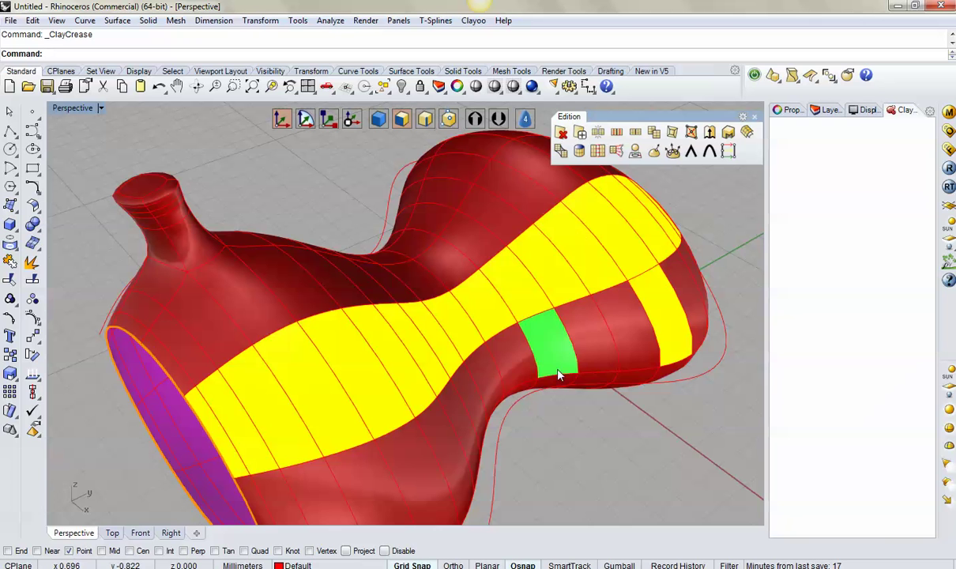
{"action": "left_click", "coordinate": [669, 338]}
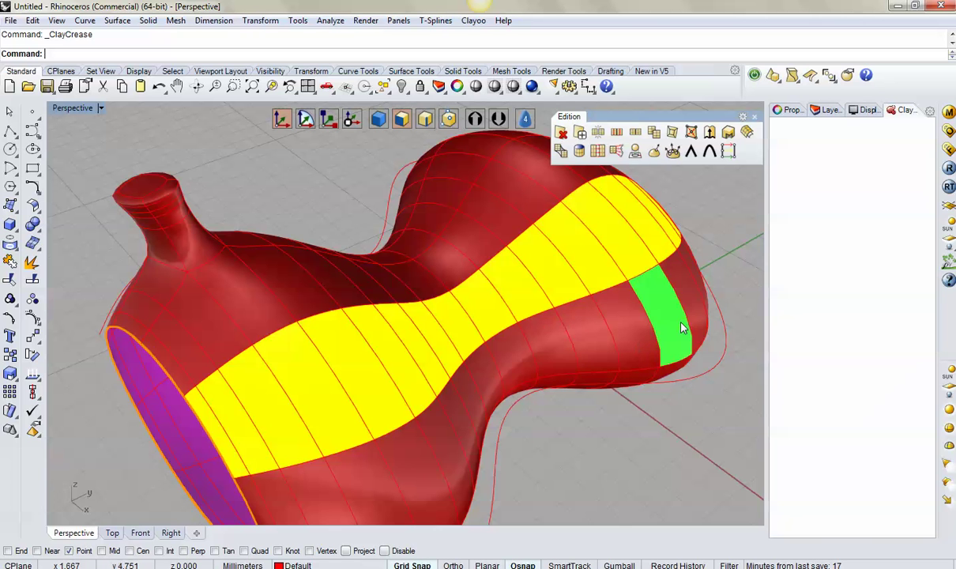
{"action": "left_click", "coordinate": [692, 152]}
{"action": "mouse_move", "coordinate": [462, 303]}
{"action": "right_mouse_down"}
{"action": "mouse_move", "coordinate": [558, 222]}
{"action": "mouse_move", "coordinate": [570, 232]}
{"action": "right_mouse_up"}
- Apply CreaseEdges=All to the band and inspect the creased edges from several sides
{"action": "key", "text": "Return"}
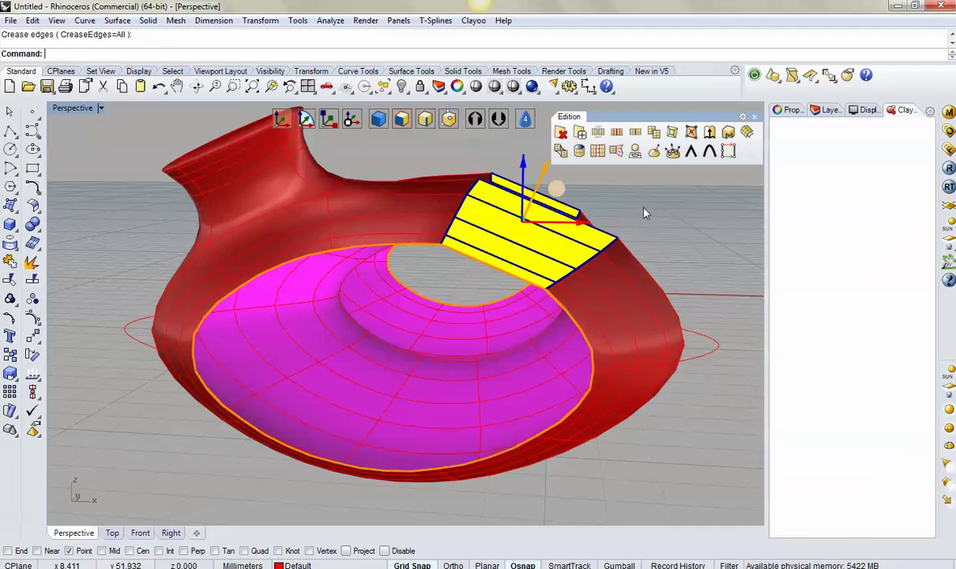
{"action": "mouse_move", "coordinate": [642, 214]}
{"action": "right_mouse_down"}
{"action": "mouse_move", "coordinate": [621, 236]}
{"action": "mouse_move", "coordinate": [515, 280]}
{"action": "mouse_move", "coordinate": [279, 253]}
{"action": "mouse_move", "coordinate": [356, 216]}
{"action": "mouse_move", "coordinate": [303, 174]}
{"action": "right_mouse_up"}
{"action": "left_click", "coordinate": [621, 236]}
{"action": "mouse_move", "coordinate": [405, 188]}
{"action": "right_mouse_down"}
{"action": "mouse_move", "coordinate": [437, 229]}
{"action": "mouse_move", "coordinate": [723, 242]}
{"action": "right_mouse_up"}
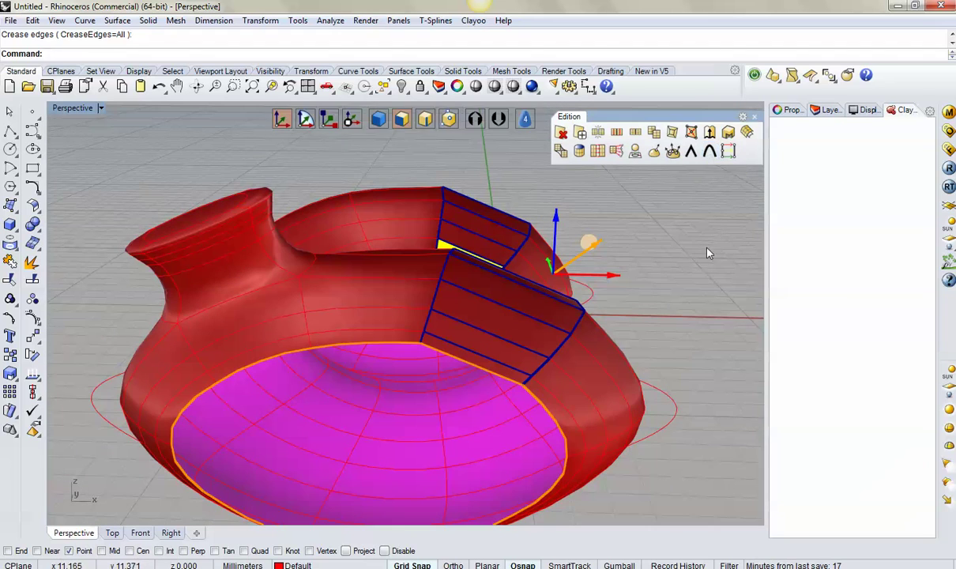
{"action": "mouse_move", "coordinate": [668, 234]}
{"action": "right_mouse_down"}
{"action": "mouse_move", "coordinate": [679, 247]}
{"action": "mouse_move", "coordinate": [653, 215]}
{"action": "right_mouse_up"}
{"action": "mouse_move", "coordinate": [517, 258]}
{"action": "right_mouse_down"}
{"action": "mouse_move", "coordinate": [379, 379]}
{"action": "mouse_move", "coordinate": [385, 297]}
{"action": "mouse_move", "coordinate": [367, 273]}
{"action": "mouse_move", "coordinate": [462, 287]}
{"action": "mouse_move", "coordinate": [470, 278]}
{"action": "right_mouse_up"}
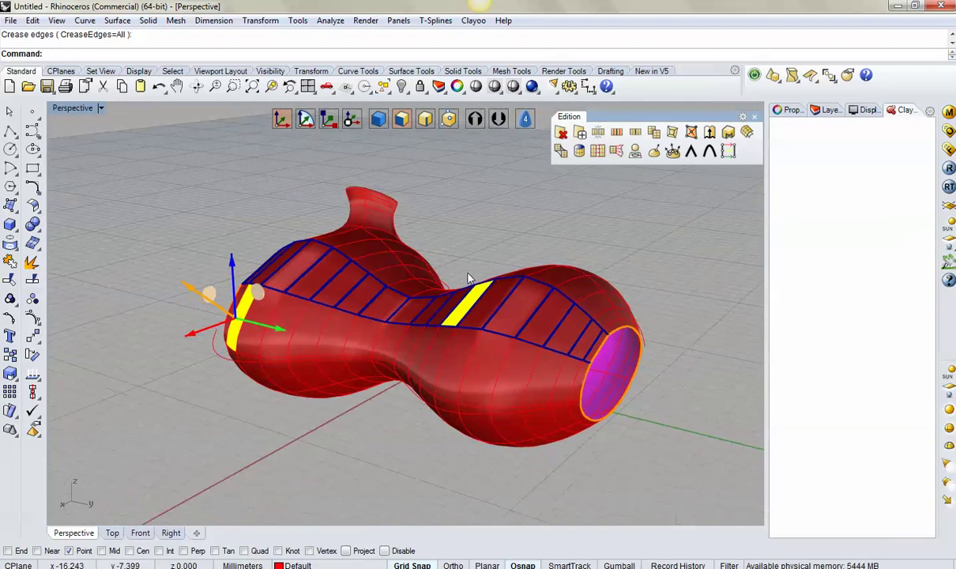
{"action": "right_click_drag", "start_coordinate": [487, 315], "coordinate": [509, 315]}
- Pick and deselect individual faces on the upper body
{"action": "left_click", "coordinate": [514, 316], "text": "shift"}
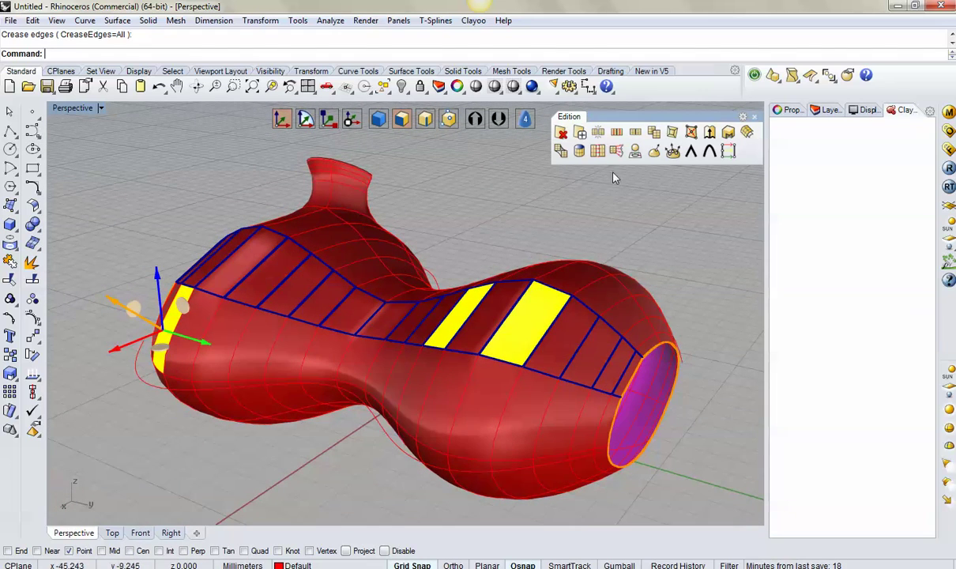
{"action": "left_click", "coordinate": [552, 214]}
{"action": "mouse_move", "coordinate": [561, 215]}
{"action": "right_mouse_down"}
{"action": "mouse_move", "coordinate": [510, 237]}
{"action": "mouse_move", "coordinate": [427, 245]}
{"action": "right_mouse_up"}
{"action": "left_click", "coordinate": [442, 221]}
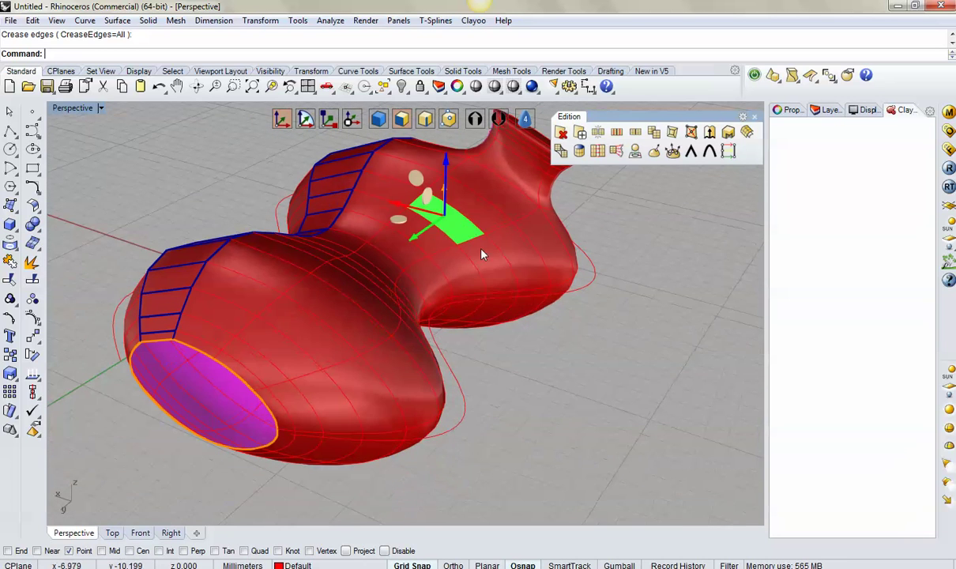
{"action": "left_click", "coordinate": [641, 212]}
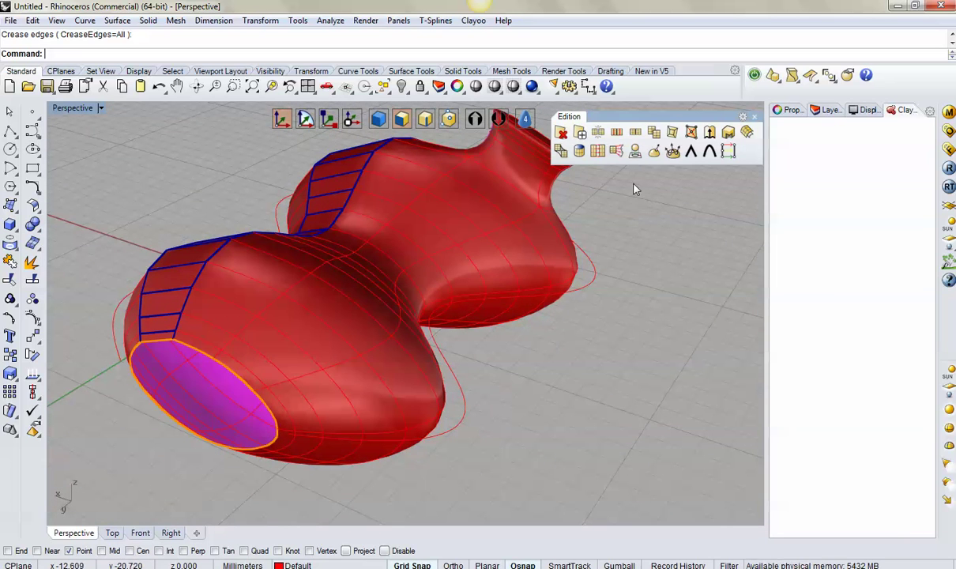
{"action": "left_click", "coordinate": [562, 153]}
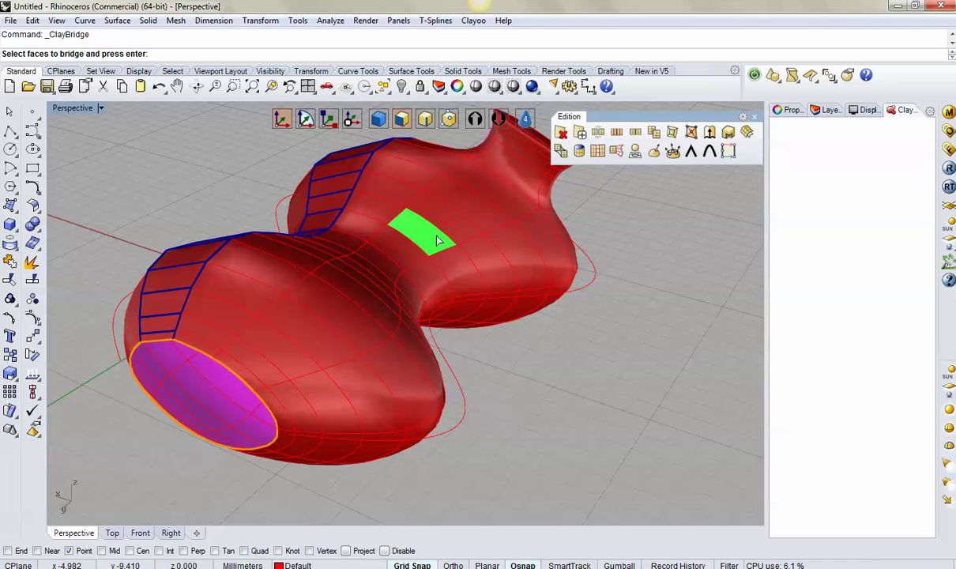
{"action": "right_click_drag", "start_coordinate": [439, 241], "coordinate": [369, 273]}
{"action": "left_click", "coordinate": [411, 292]}
{"action": "left_click", "coordinate": [486, 231]}
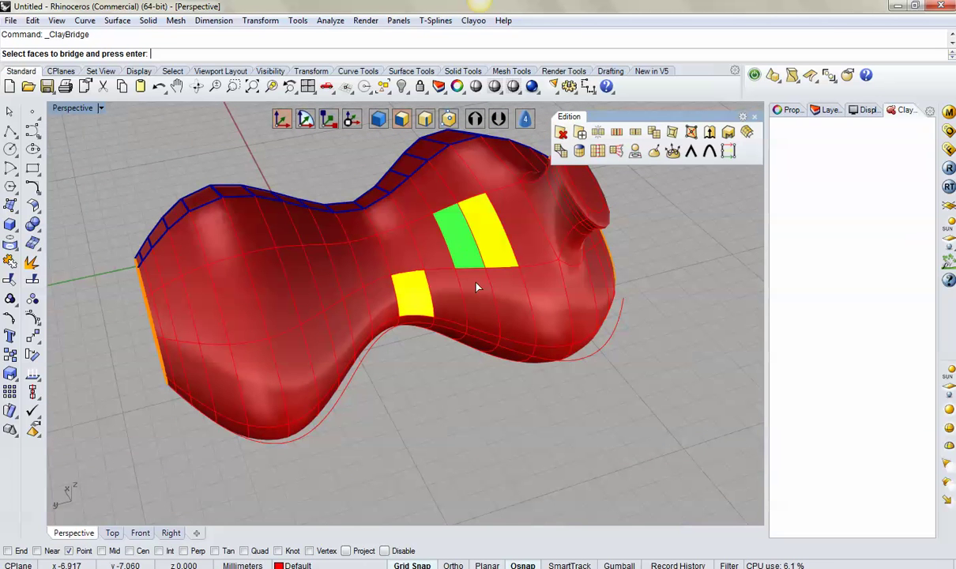
{"action": "left_click", "coordinate": [472, 265]}
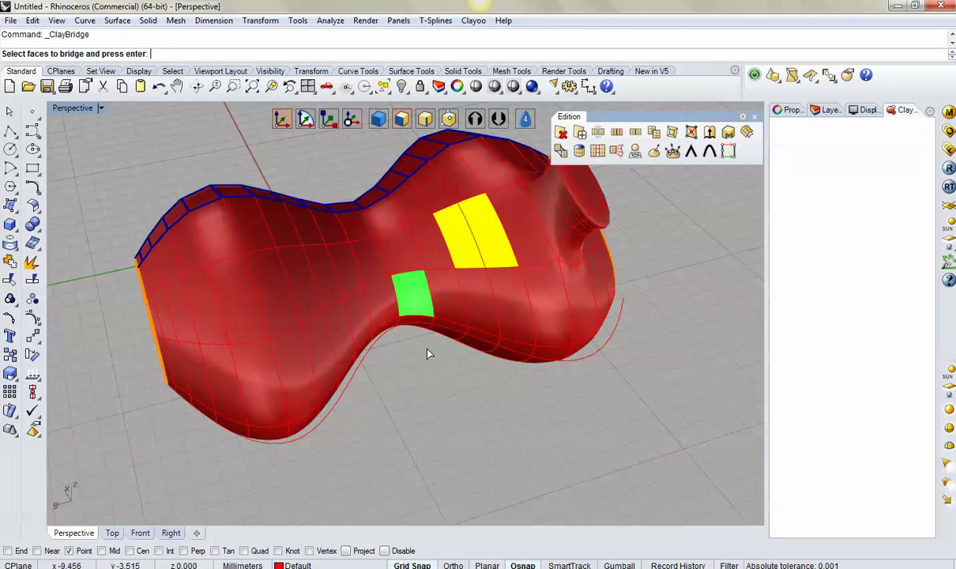
{"action": "right_click_drag", "start_coordinate": [426, 353], "coordinate": [450, 360]}
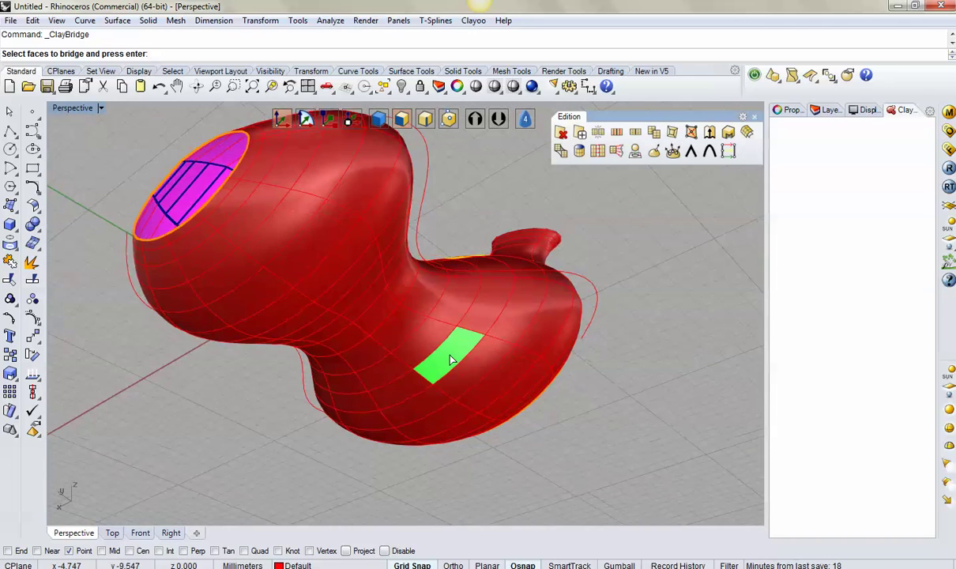
{"action": "left_click", "coordinate": [450, 361]}
{"action": "mouse_move", "coordinate": [473, 374]}
{"action": "right_mouse_down"}
{"action": "mouse_move", "coordinate": [518, 383]}
{"action": "mouse_move", "coordinate": [505, 335]}
{"action": "right_mouse_up"}
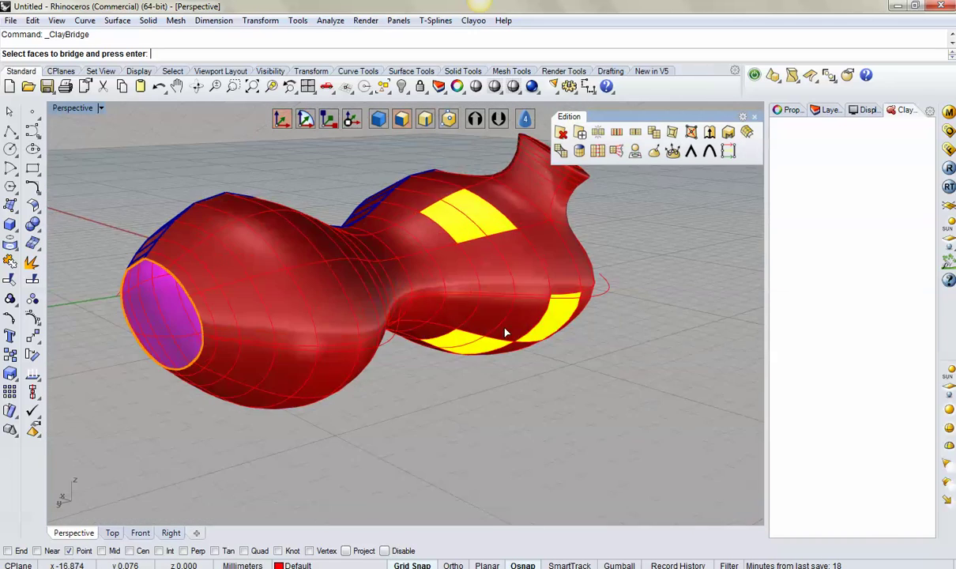
{"action": "key", "text": "Return"}
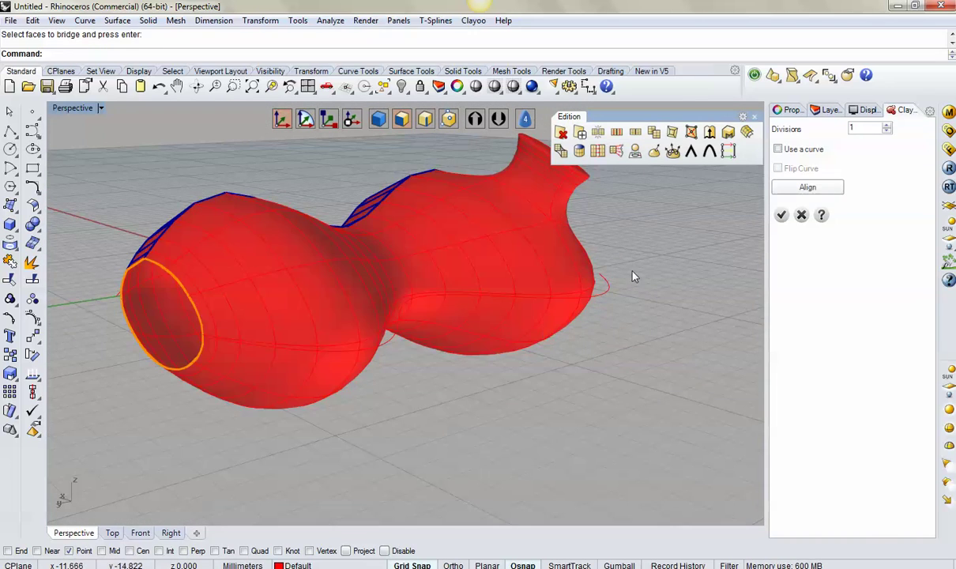
{"action": "right_click_drag", "start_coordinate": [631, 275], "coordinate": [580, 313]}
{"action": "scroll", "coordinate": [514, 279], "scroll_direction": "up", "scroll_amount": 3}
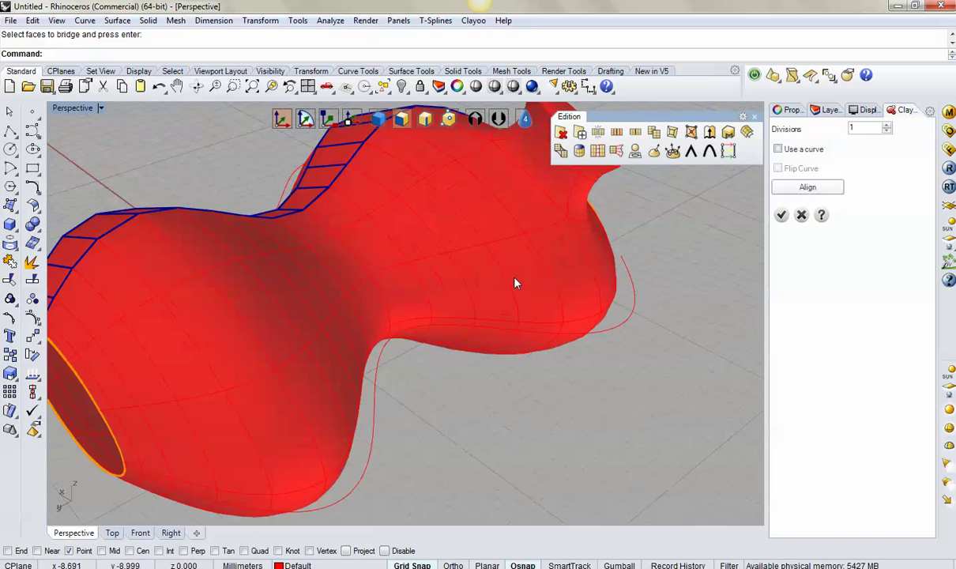
{"action": "scroll", "coordinate": [514, 280], "scroll_direction": "up", "scroll_amount": 2}
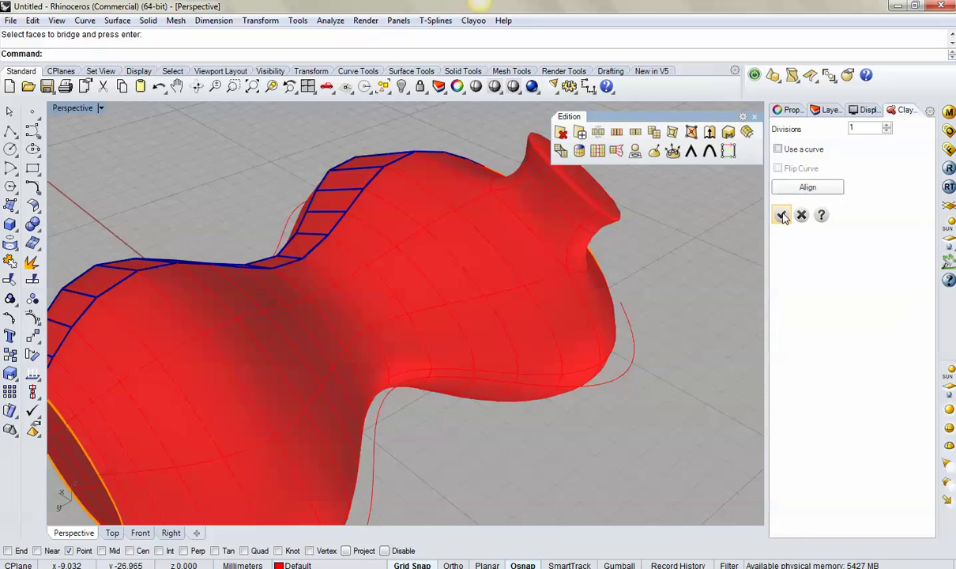
{"action": "type", "text": "20"}
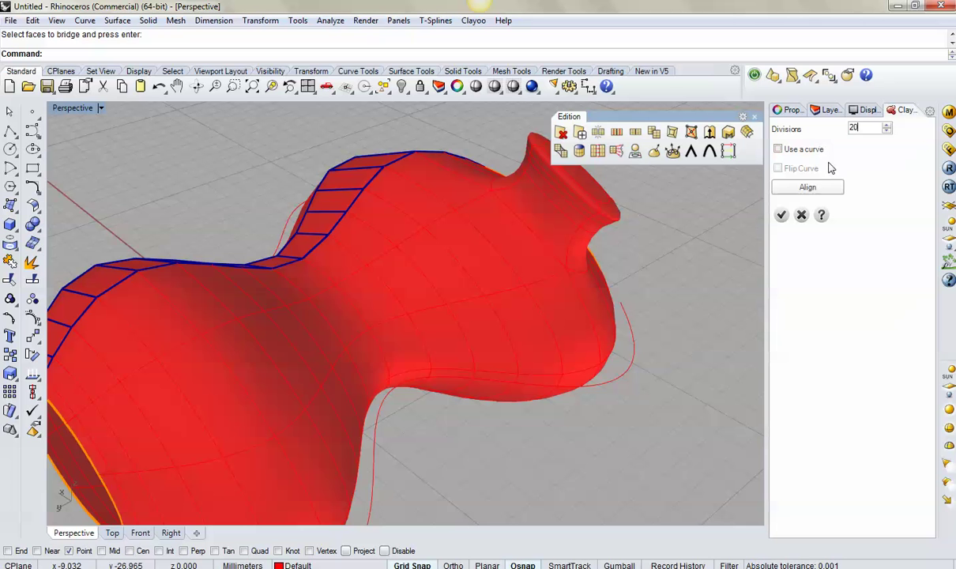
{"action": "left_click", "coordinate": [779, 214]}
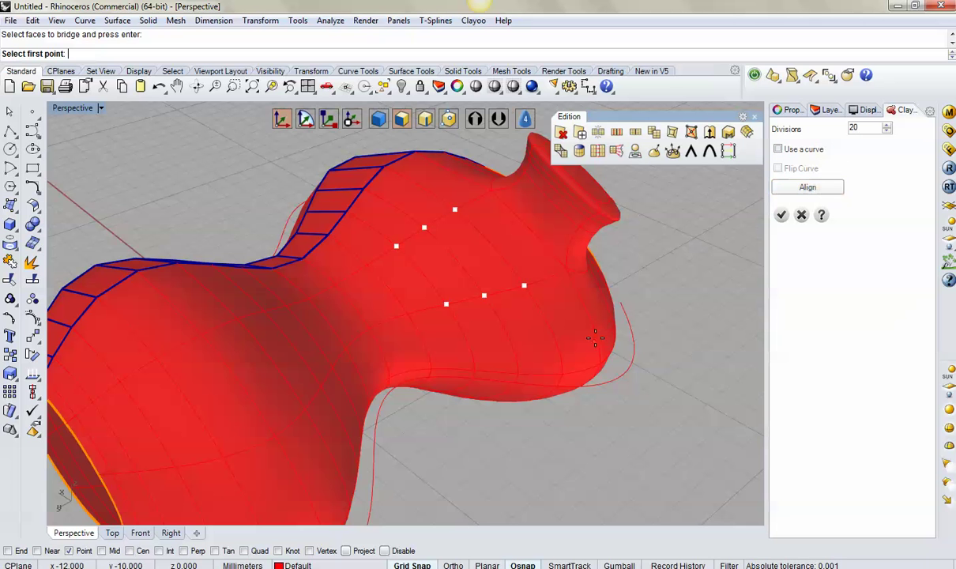
{"action": "scroll", "coordinate": [527, 313], "scroll_direction": "up", "scroll_amount": 3}
{"action": "left_click", "coordinate": [503, 298]}
{"action": "mouse_move", "coordinate": [504, 304]}
{"action": "right_mouse_down"}
{"action": "mouse_move", "coordinate": [530, 330]}
{"action": "mouse_move", "coordinate": [519, 315]}
{"action": "right_mouse_up"}
{"action": "key", "text": "Escape"}
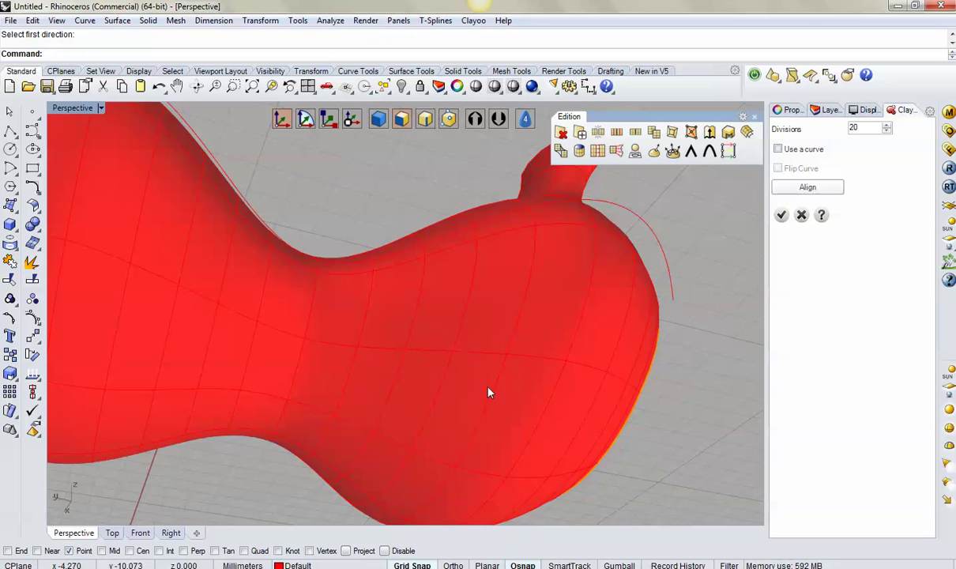
{"action": "mouse_move", "coordinate": [459, 364]}
{"action": "right_mouse_down"}
{"action": "mouse_move", "coordinate": [482, 458]}
{"action": "mouse_move", "coordinate": [453, 384]}
{"action": "mouse_move", "coordinate": [508, 416]}
{"action": "mouse_move", "coordinate": [529, 332]}
{"action": "right_mouse_up"}
{"action": "key", "text": "Escape"}
{"action": "scroll", "coordinate": [493, 384], "scroll_direction": "down", "scroll_amount": 3}
- Restart ClayBridge and pick the upper-body faces and a lower face to bridge
{"action": "key", "text": "Escape"}
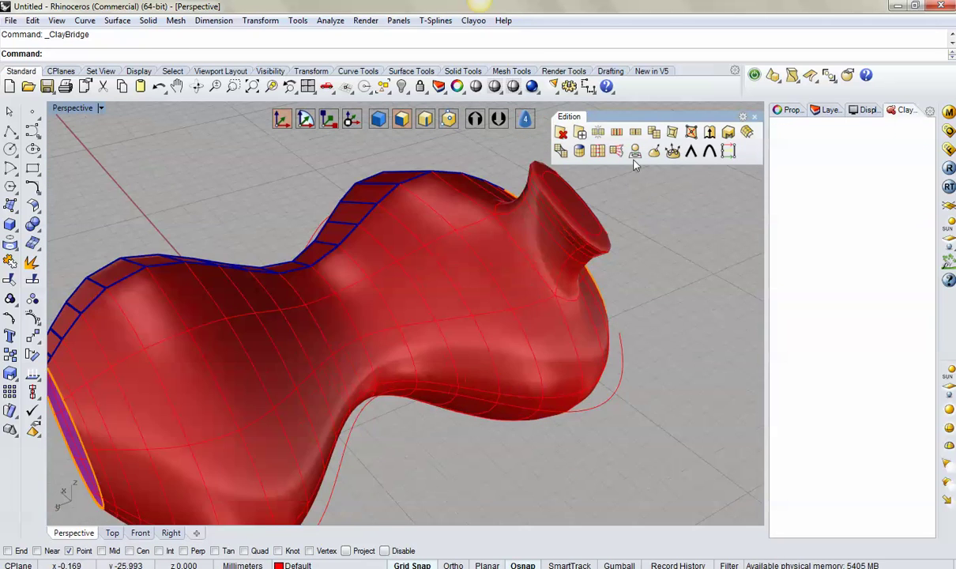
{"action": "key", "text": "Return"}
{"action": "left_click", "coordinate": [456, 287]}
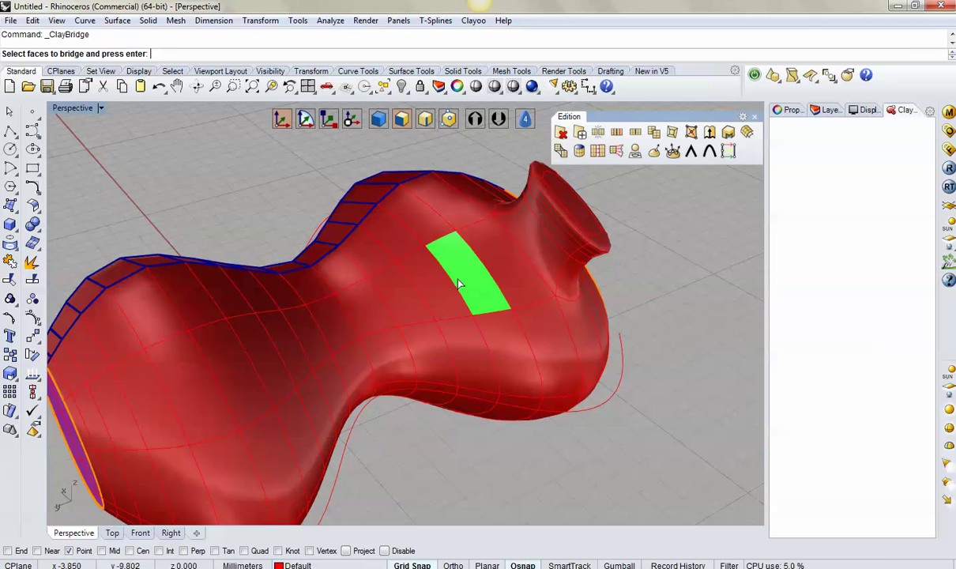
{"action": "left_click", "coordinate": [458, 284]}
{"action": "left_click", "coordinate": [429, 297]}
{"action": "right_click_drag", "start_coordinate": [490, 436], "coordinate": [487, 281]}
{"action": "scroll", "coordinate": [474, 315], "scroll_direction": "up", "scroll_amount": 3}
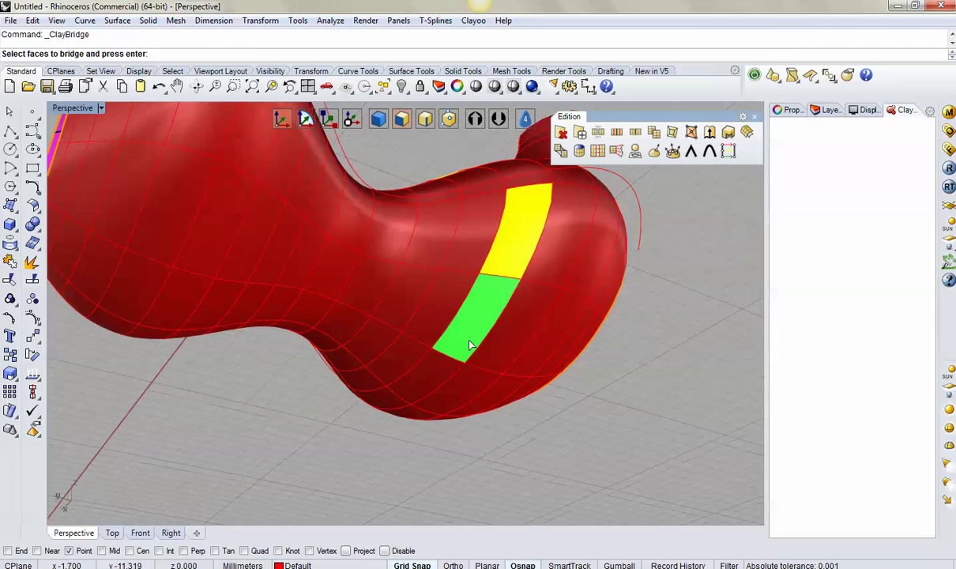
{"action": "left_click", "coordinate": [490, 219]}
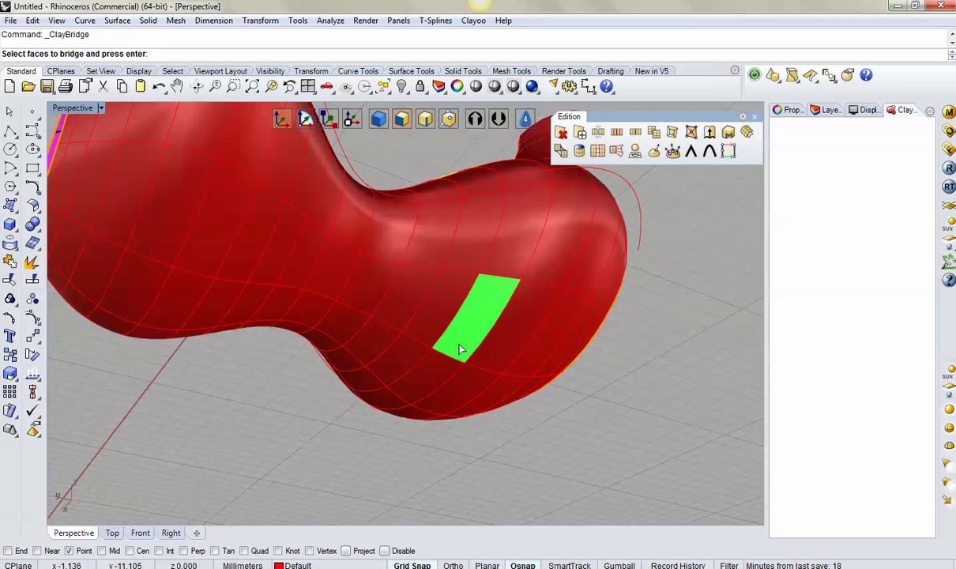
{"action": "left_click", "coordinate": [441, 327]}
{"action": "left_click", "coordinate": [474, 332]}
{"action": "key", "text": "Return"}
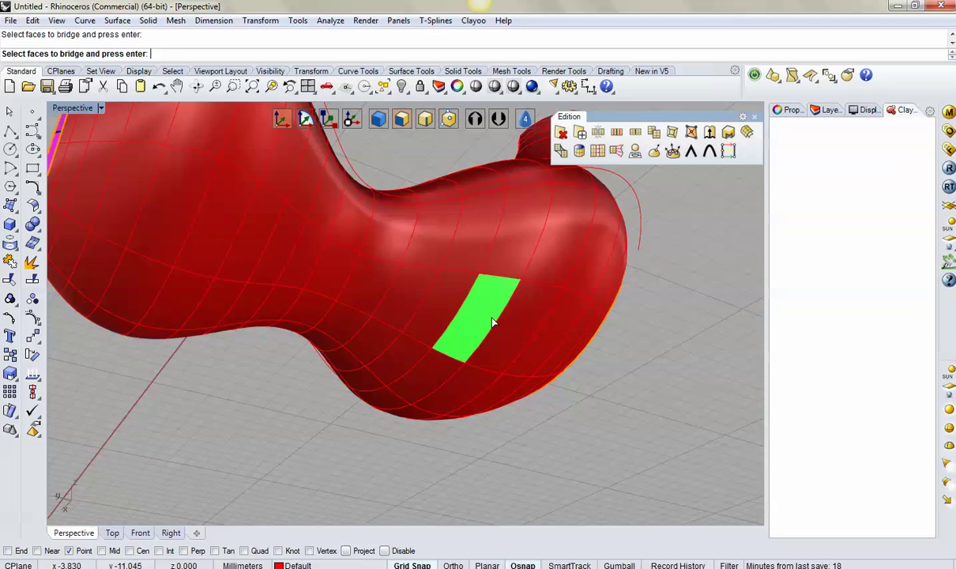
- Align the two bridge ends by picking a point and direction on each face
{"action": "mouse_move", "coordinate": [528, 315]}
{"action": "right_mouse_down"}
{"action": "mouse_move", "coordinate": [546, 327]}
{"action": "mouse_move", "coordinate": [539, 432]}
{"action": "right_mouse_up"}
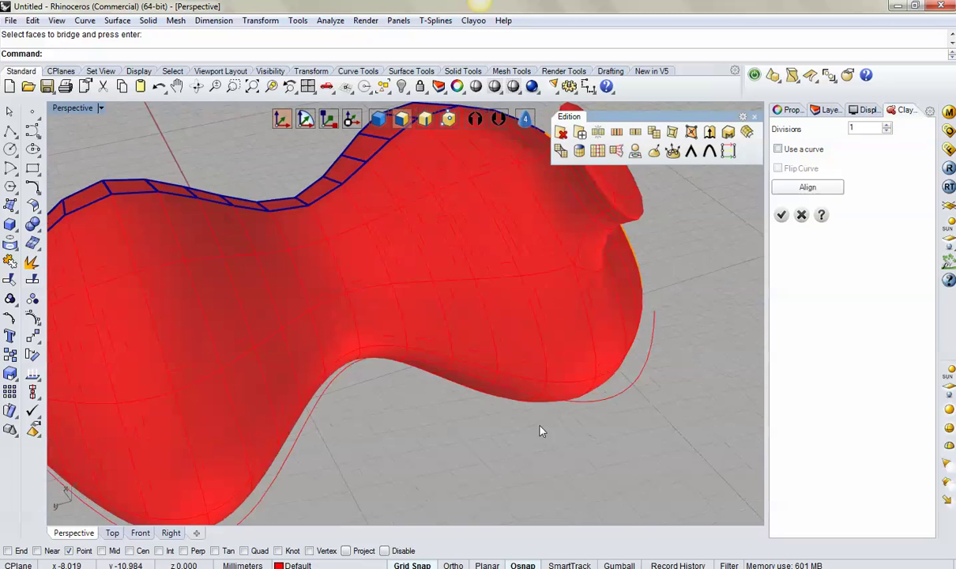
{"action": "left_click", "coordinate": [795, 190]}
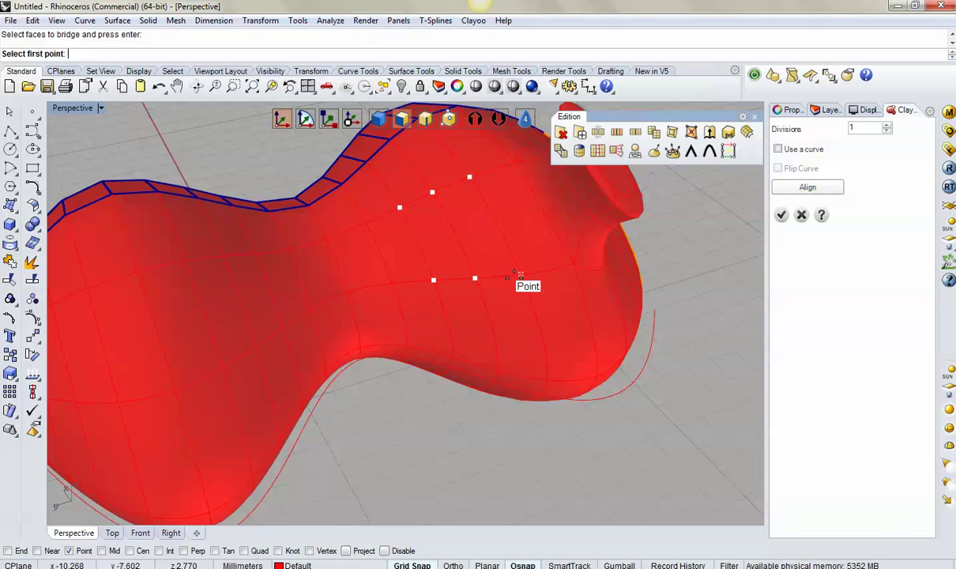
{"action": "left_click", "coordinate": [520, 274]}
{"action": "left_click", "coordinate": [476, 278]}
{"action": "right_click_drag", "start_coordinate": [512, 390], "coordinate": [511, 290]}
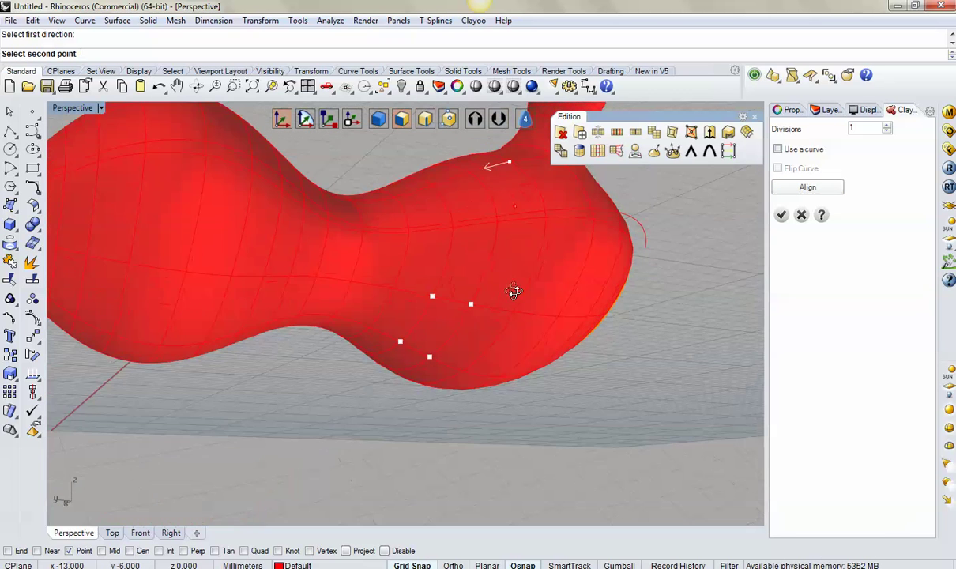
{"action": "left_click", "coordinate": [471, 303]}
{"action": "left_click", "coordinate": [463, 302]}
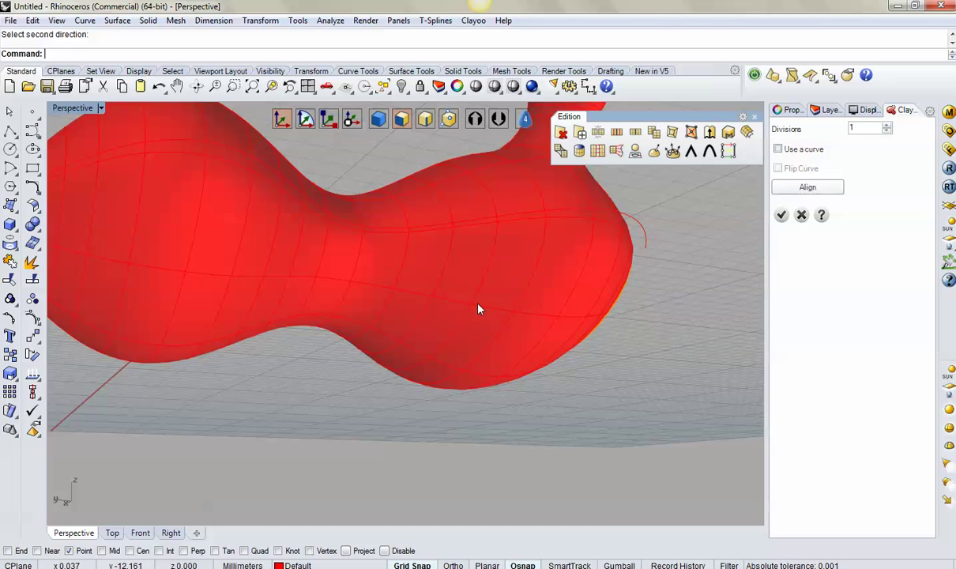
- Accept the aligned bridge and orbit to view the result
{"action": "right_click_drag", "start_coordinate": [478, 308], "coordinate": [714, 221]}
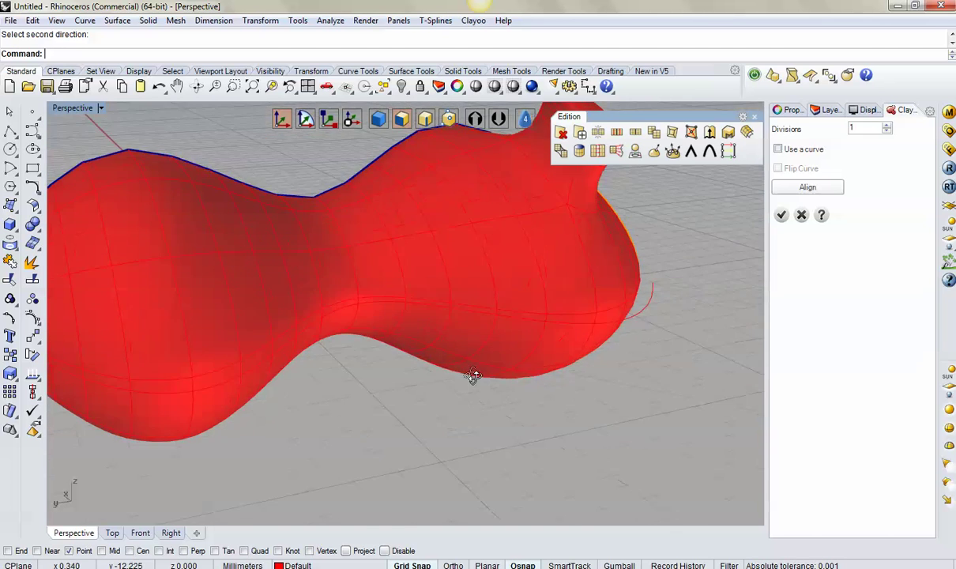
{"action": "left_click", "coordinate": [781, 216]}
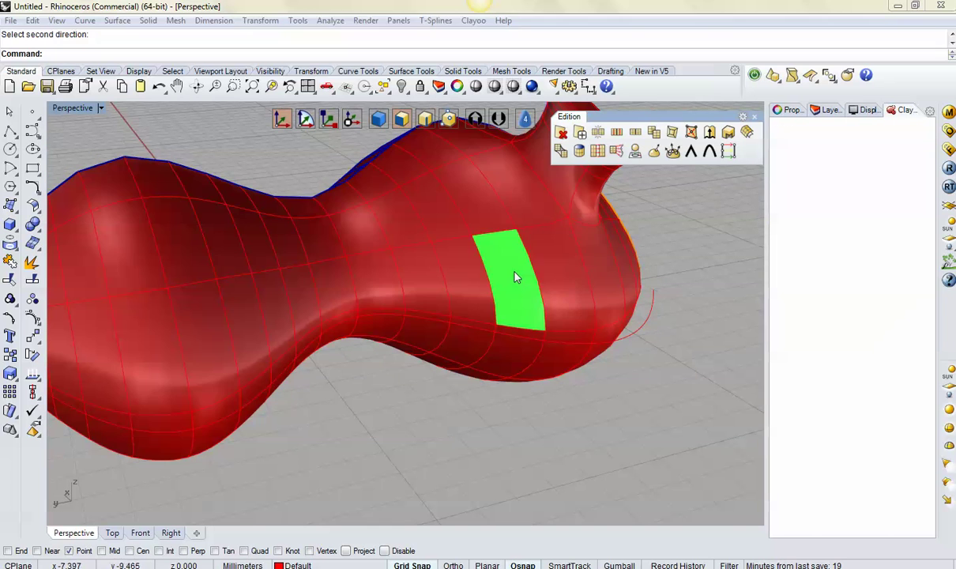
{"action": "mouse_move", "coordinate": [512, 276]}
{"action": "right_mouse_down"}
{"action": "mouse_move", "coordinate": [574, 325]}
{"action": "mouse_move", "coordinate": [545, 348]}
{"action": "right_mouse_up"}
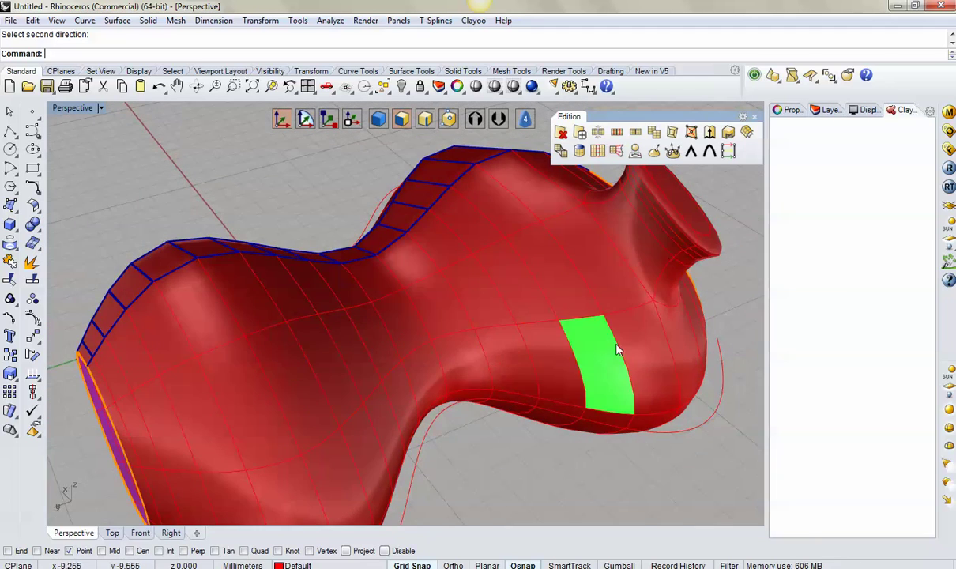
{"action": "scroll", "coordinate": [472, 314], "scroll_direction": "down", "scroll_amount": 3}
{"action": "scroll", "coordinate": [472, 314], "scroll_direction": "up", "scroll_amount": 3}
{"action": "mouse_move", "coordinate": [335, 334]}
{"action": "right_mouse_down"}
{"action": "mouse_move", "coordinate": [522, 273]}
{"action": "mouse_move", "coordinate": [485, 269]}
{"action": "right_mouse_up"}
- Bridge two neighbouring top faces to an underside face of the near bulb and preview it
{"action": "left_click", "coordinate": [560, 150]}
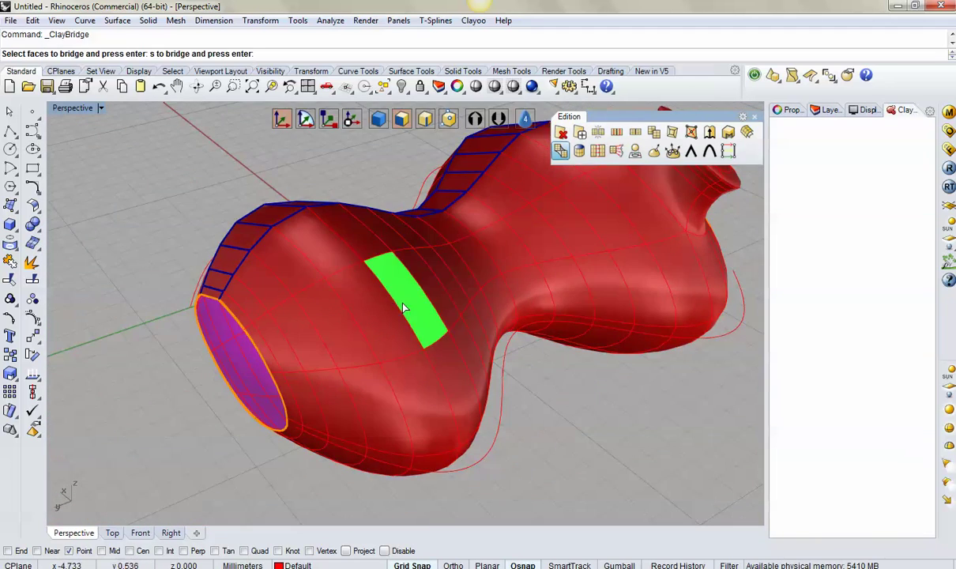
{"action": "left_click", "coordinate": [406, 305]}
{"action": "left_click", "coordinate": [380, 319]}
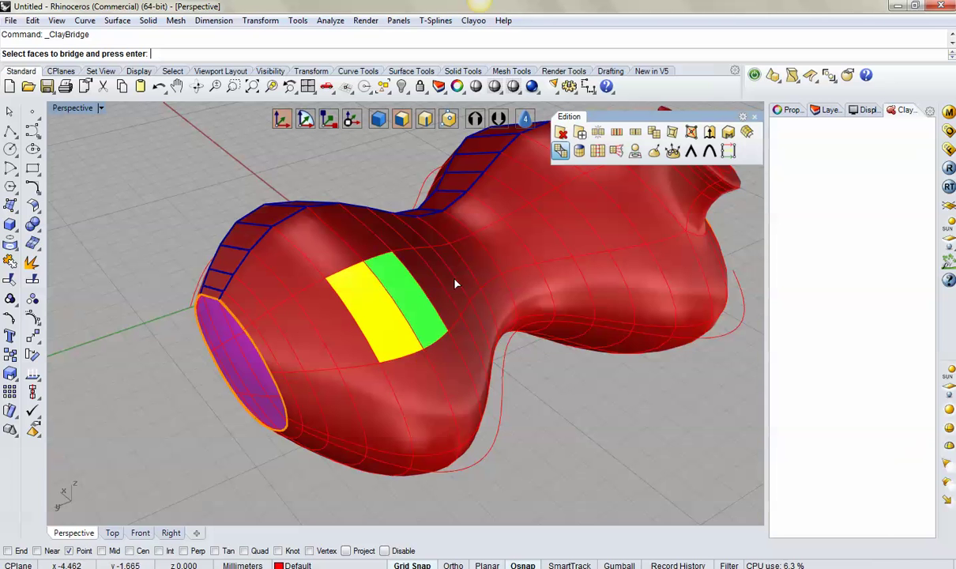
{"action": "mouse_move", "coordinate": [443, 369]}
{"action": "right_mouse_down"}
{"action": "mouse_move", "coordinate": [463, 241]}
{"action": "mouse_move", "coordinate": [427, 230]}
{"action": "mouse_move", "coordinate": [420, 291]}
{"action": "right_mouse_up"}
{"action": "left_click", "coordinate": [426, 227]}
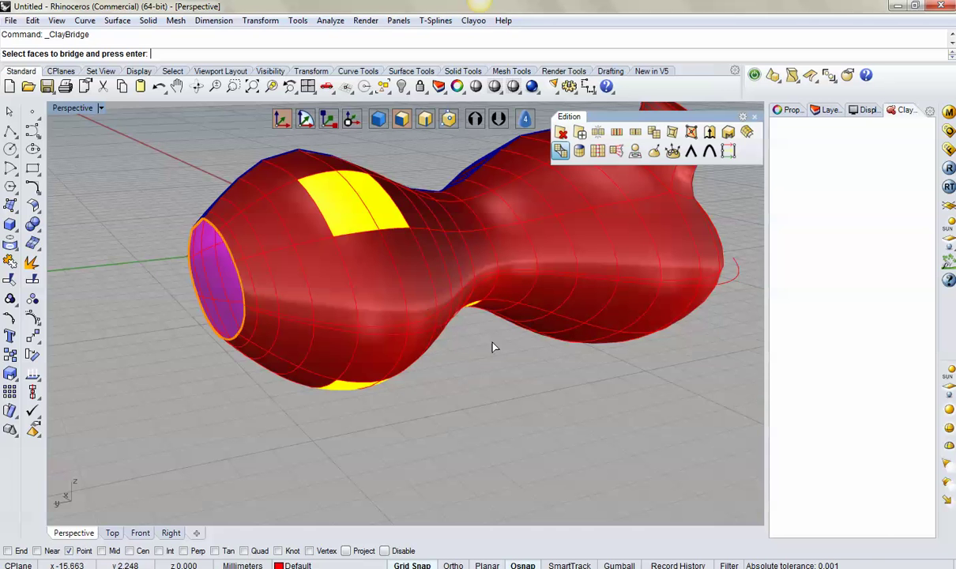
{"action": "right_click_drag", "start_coordinate": [492, 347], "coordinate": [486, 292]}
{"action": "mouse_move", "coordinate": [448, 256]}
{"action": "right_mouse_down"}
{"action": "mouse_move", "coordinate": [437, 416]}
{"action": "mouse_move", "coordinate": [314, 276]}
{"action": "right_mouse_up"}
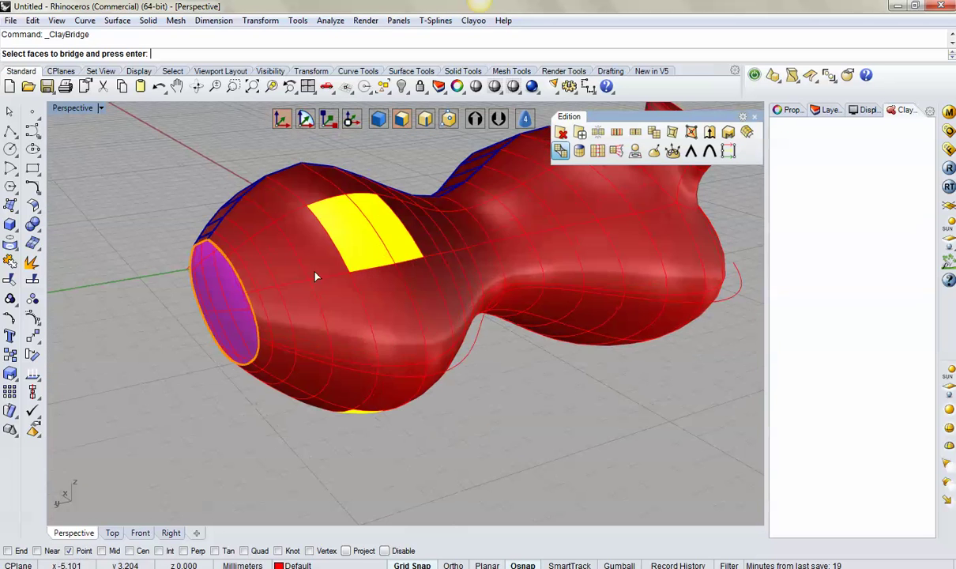
{"action": "key", "text": "Return"}
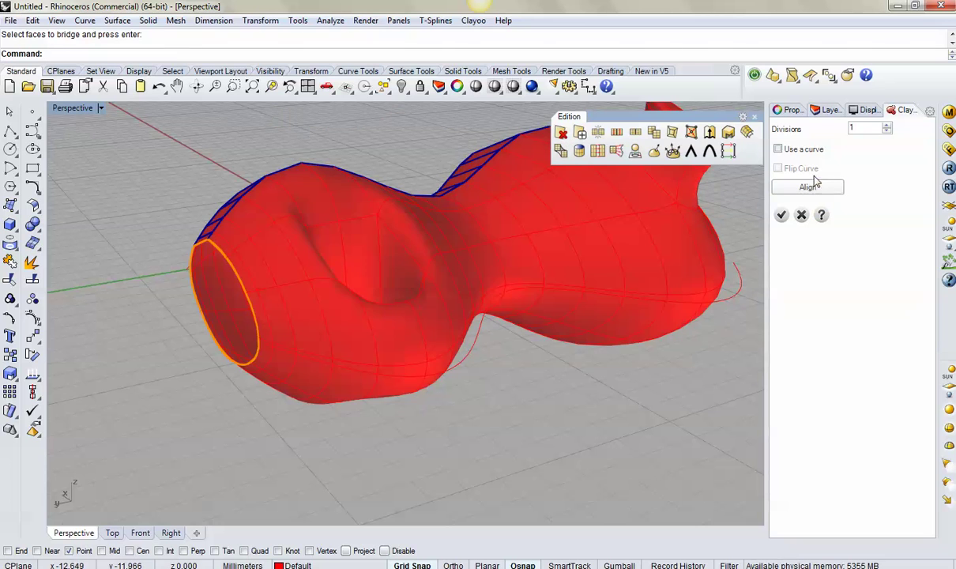
{"action": "mouse_move", "coordinate": [427, 454]}
{"action": "right_mouse_down"}
{"action": "mouse_move", "coordinate": [428, 474]}
{"action": "mouse_move", "coordinate": [405, 459]}
{"action": "mouse_move", "coordinate": [341, 451]}
{"action": "mouse_move", "coordinate": [433, 207]}
{"action": "mouse_move", "coordinate": [557, 244]}
{"action": "mouse_move", "coordinate": [495, 391]}
{"action": "mouse_move", "coordinate": [404, 360]}
{"action": "right_mouse_up"}
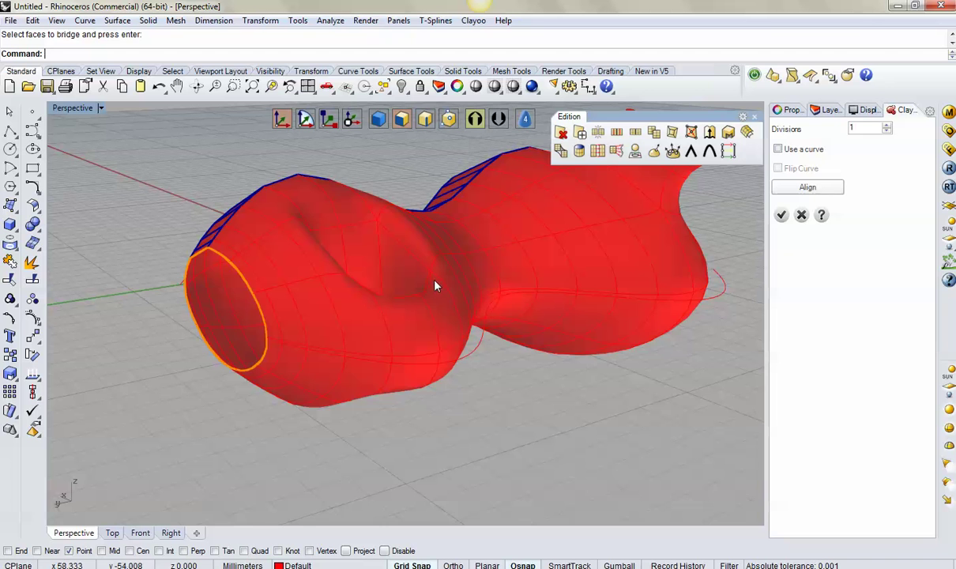
{"action": "scroll", "coordinate": [431, 270], "scroll_direction": "up", "scroll_amount": 2}
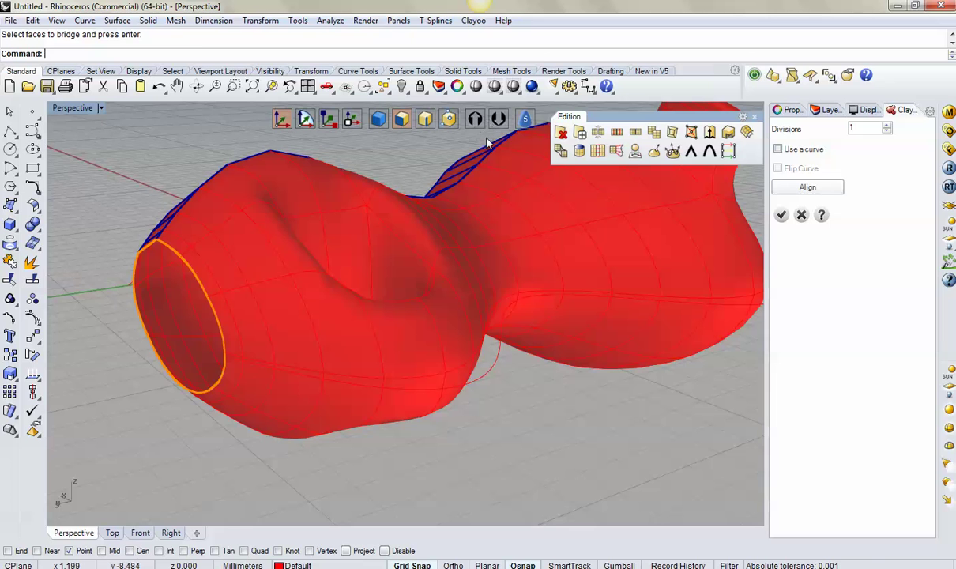
{"action": "mouse_move", "coordinate": [487, 142]}
{"action": "right_mouse_down"}
{"action": "mouse_move", "coordinate": [414, 314]}
{"action": "mouse_move", "coordinate": [467, 277]}
{"action": "mouse_move", "coordinate": [437, 228]}
{"action": "mouse_move", "coordinate": [472, 213]}
{"action": "right_mouse_up"}
{"action": "right_click_drag", "start_coordinate": [488, 294], "coordinate": [499, 171]}
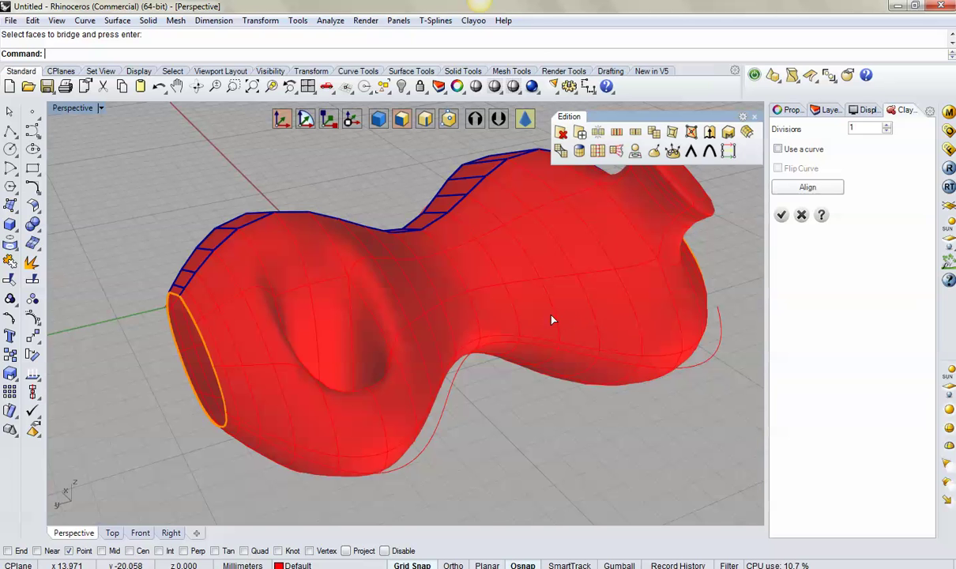
- Finish the bridge, switch to smooth view, and orbit around the new handle opening
{"action": "key", "text": "Return"}
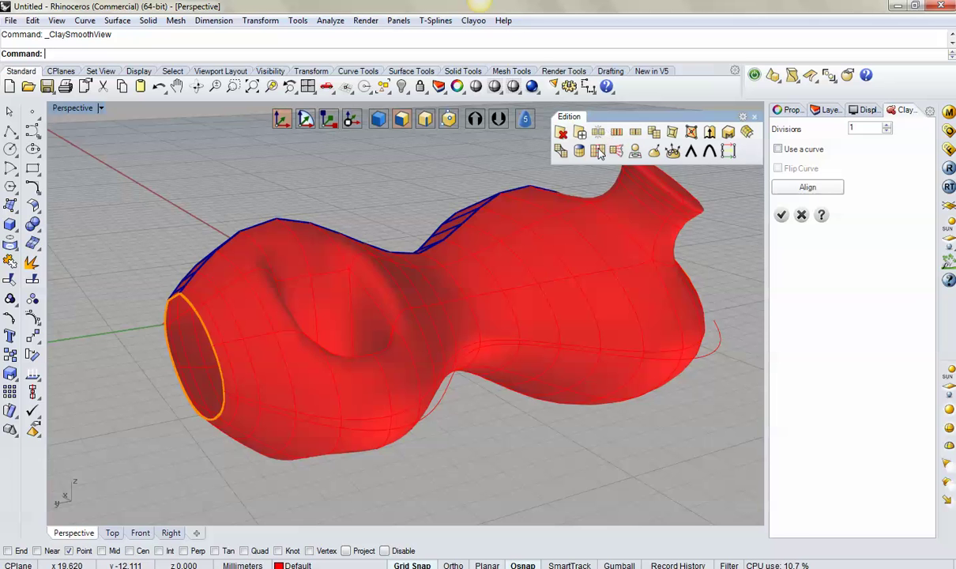
{"action": "key", "text": "Return"}
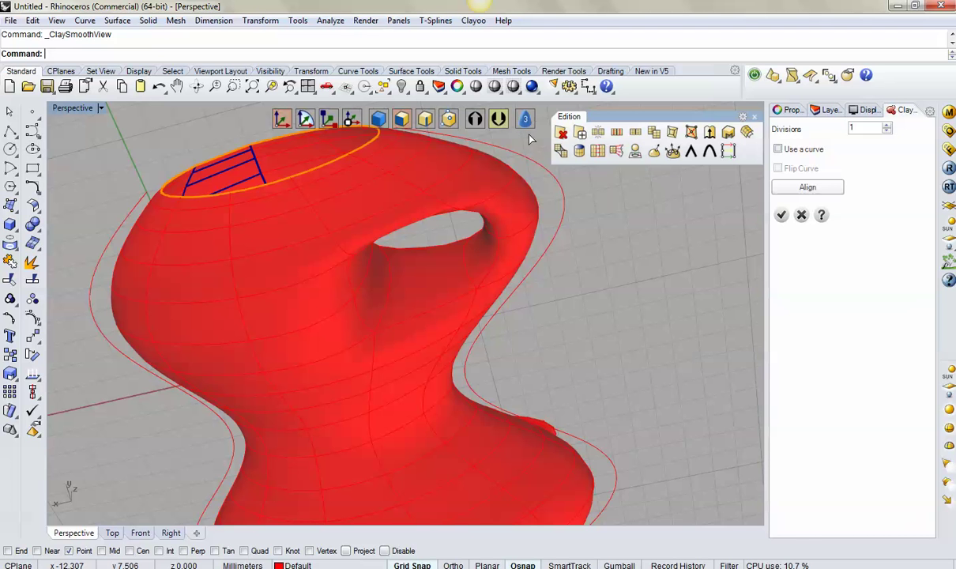
{"action": "right_click_drag", "start_coordinate": [533, 152], "coordinate": [500, 130]}
{"action": "right_click_drag", "start_coordinate": [500, 168], "coordinate": [481, 326]}
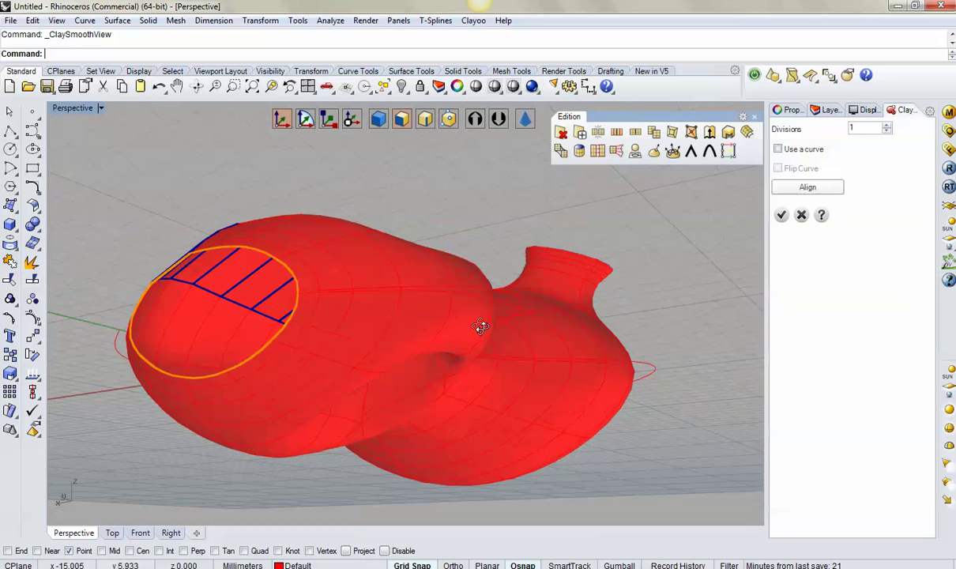
{"action": "scroll", "coordinate": [444, 346], "scroll_direction": "up", "scroll_amount": 5}
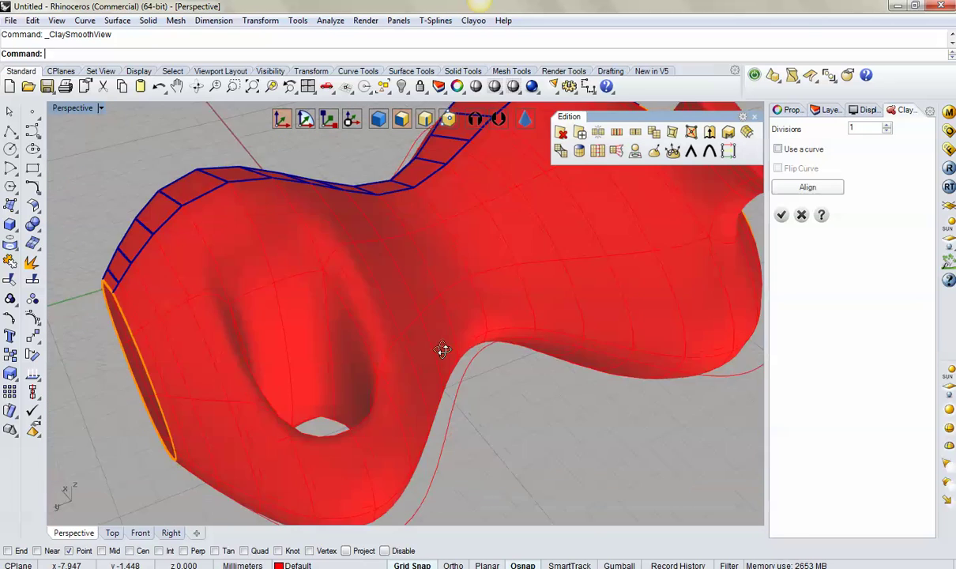
{"action": "scroll", "coordinate": [443, 350], "scroll_direction": "down", "scroll_amount": 5}
{"action": "right_click_drag", "start_coordinate": [480, 320], "coordinate": [596, 169]}
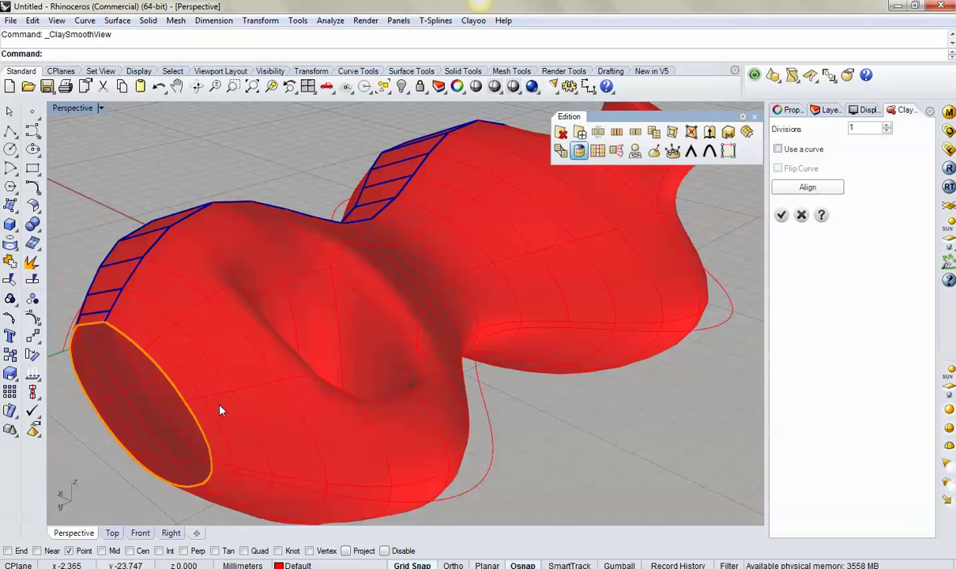
- Return to box mode, select the open end's border face and cap it with ClayFill
{"action": "key", "text": "Return"}
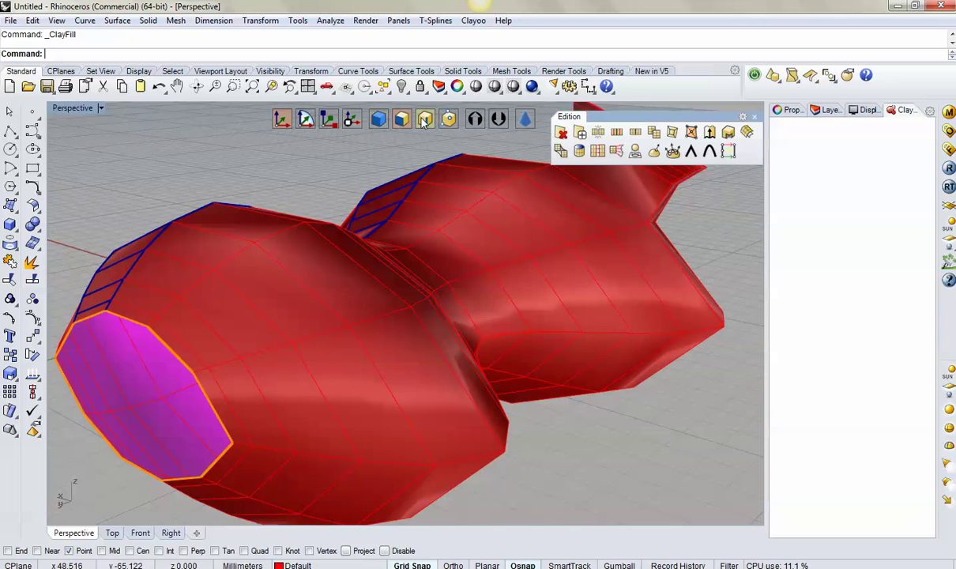
{"action": "mouse_move", "coordinate": [341, 252]}
{"action": "right_mouse_down"}
{"action": "mouse_move", "coordinate": [244, 340]}
{"action": "mouse_move", "coordinate": [292, 324]}
{"action": "right_mouse_up"}
{"action": "left_click", "coordinate": [292, 324]}
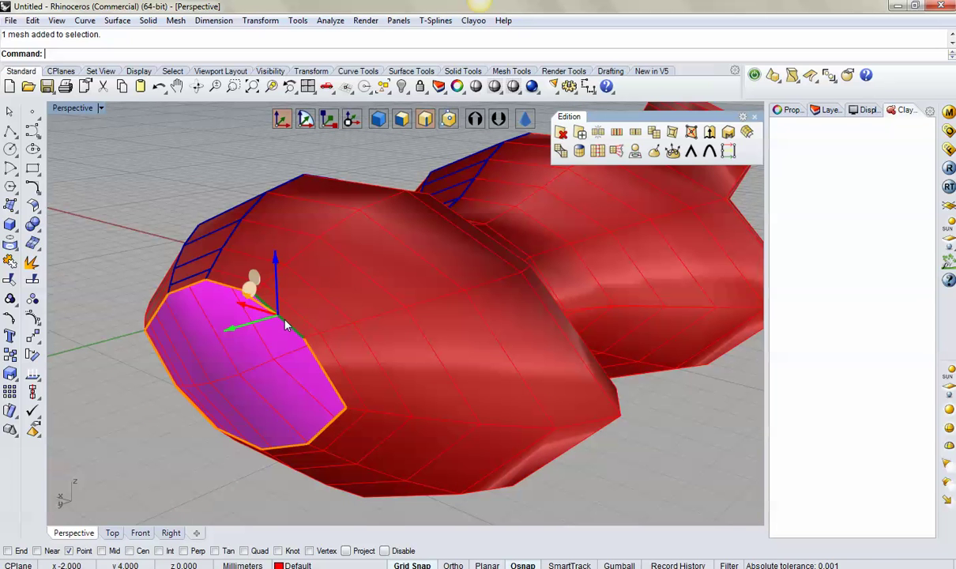
{"action": "left_click", "coordinate": [579, 150]}
{"action": "right_click_drag", "start_coordinate": [289, 362], "coordinate": [314, 405]}
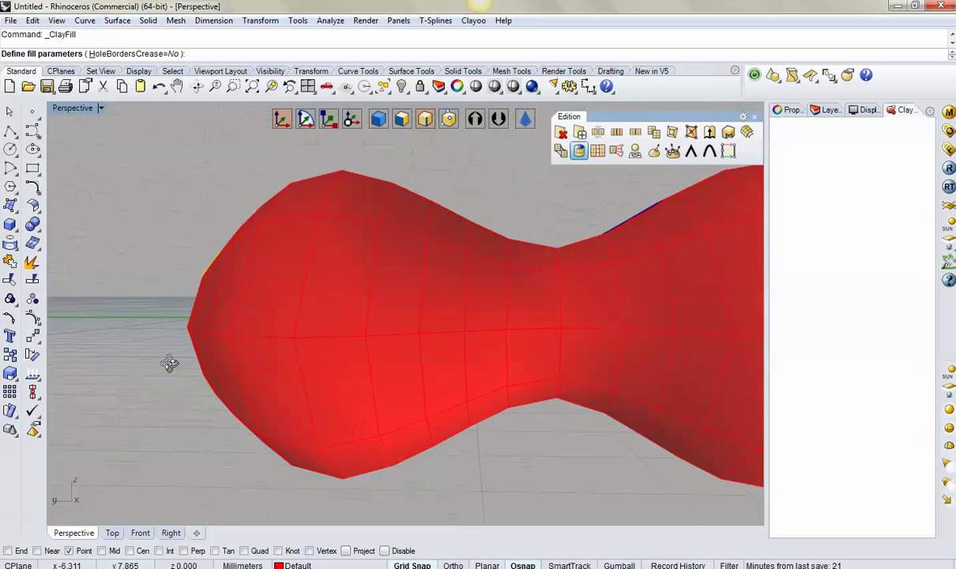
{"action": "mouse_move", "coordinate": [332, 237]}
{"action": "right_mouse_down"}
{"action": "mouse_move", "coordinate": [433, 265]}
{"action": "mouse_move", "coordinate": [414, 247]}
{"action": "mouse_move", "coordinate": [411, 111]}
{"action": "right_mouse_up"}
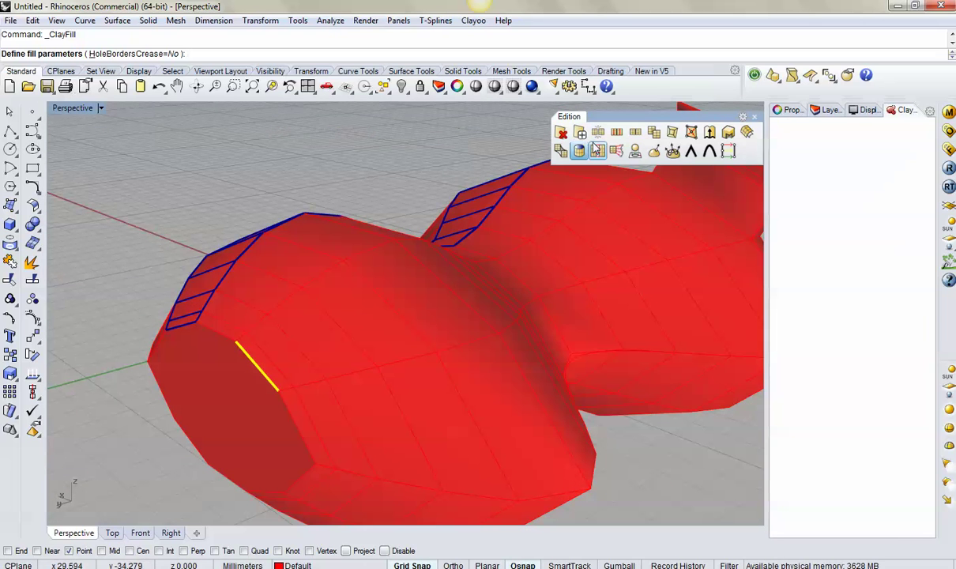
{"action": "mouse_move", "coordinate": [598, 150]}
{"action": "right_mouse_down"}
{"action": "mouse_move", "coordinate": [573, 253]}
{"action": "mouse_move", "coordinate": [583, 288]}
{"action": "mouse_move", "coordinate": [494, 292]}
{"action": "right_mouse_up"}
{"action": "scroll", "coordinate": [493, 332], "scroll_direction": "down", "scroll_amount": 3}
{"action": "right_click_drag", "start_coordinate": [493, 332], "coordinate": [510, 299]}
{"action": "scroll", "coordinate": [504, 270], "scroll_direction": "up", "scroll_amount": 2}
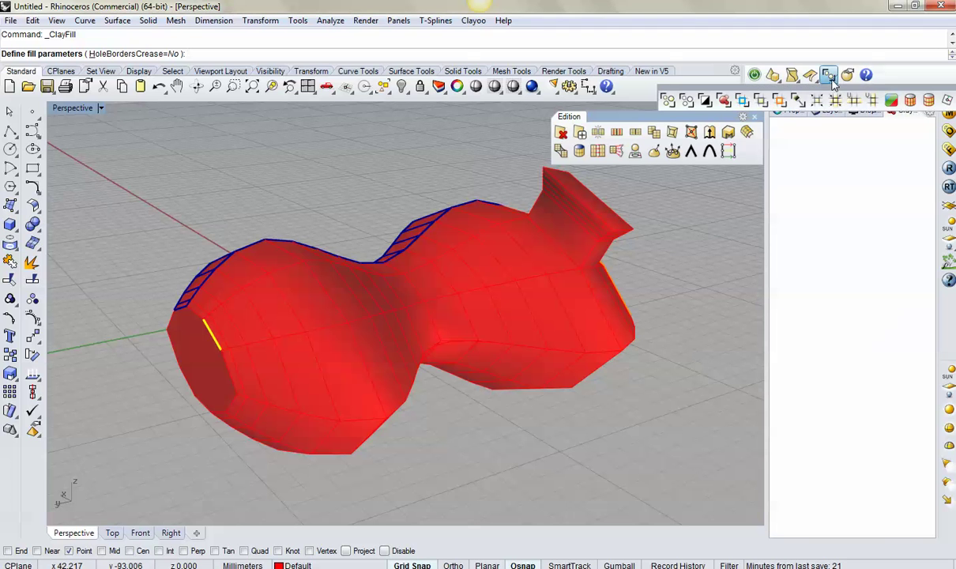
- Bring up the Selection toolbar, move it aside, and zoom in on the body
{"action": "left_click", "coordinate": [829, 77]}
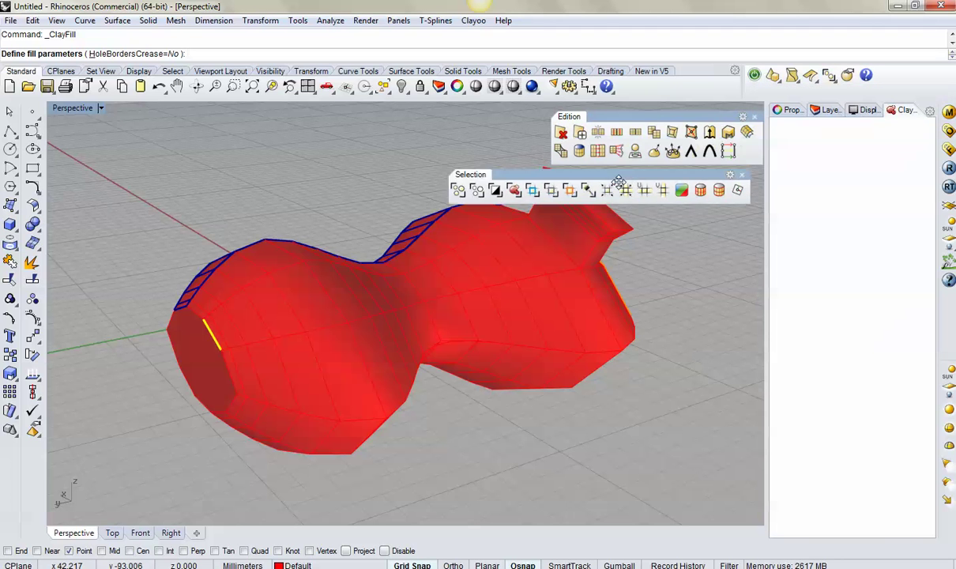
{"action": "left_click", "coordinate": [816, 85]}
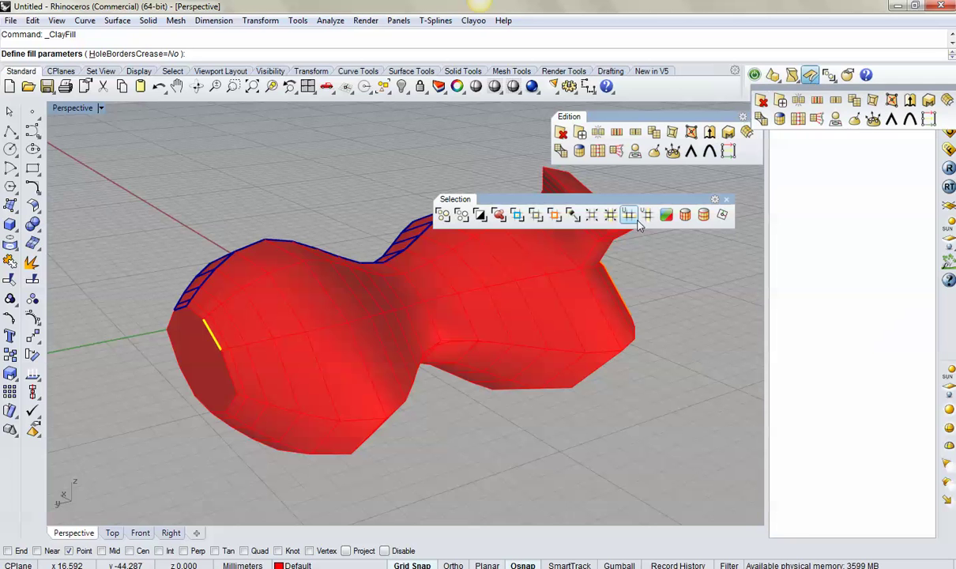
{"action": "left_click_drag", "start_coordinate": [643, 199], "coordinate": [760, 191]}
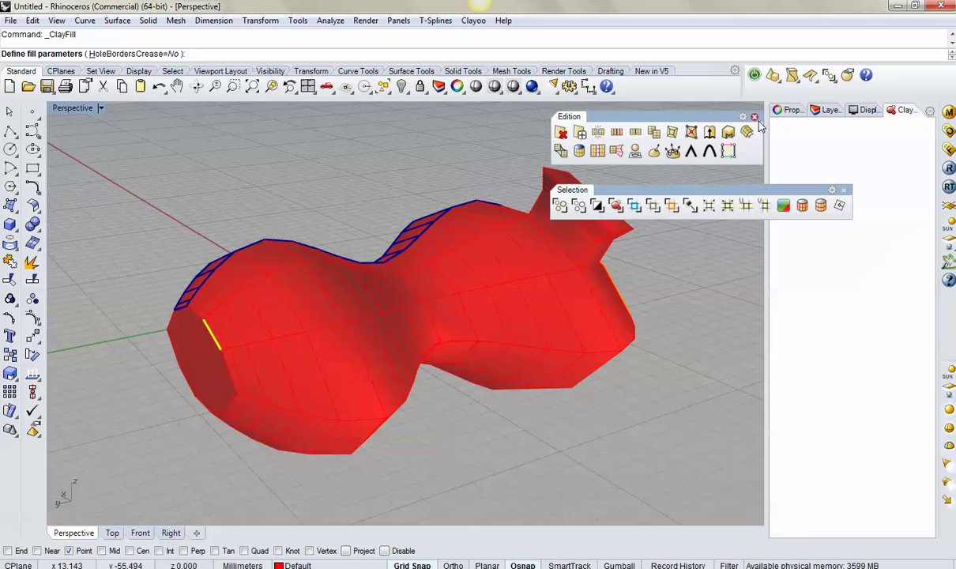
{"action": "left_click_drag", "start_coordinate": [672, 188], "coordinate": [573, 110]}
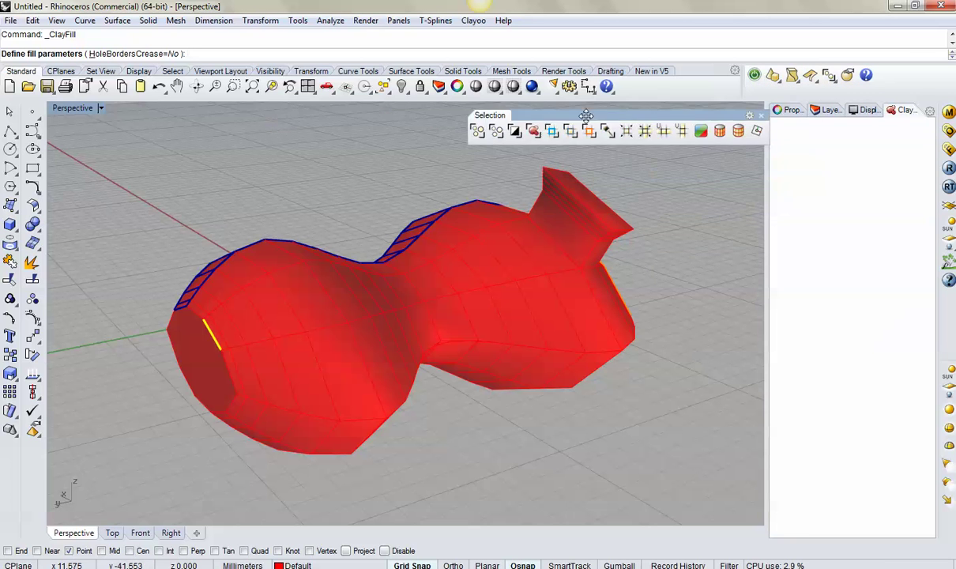
{"action": "scroll", "coordinate": [542, 237], "scroll_direction": "up", "scroll_amount": 2}
{"action": "scroll", "coordinate": [543, 237], "scroll_direction": "up", "scroll_amount": 3}
{"action": "mouse_move", "coordinate": [472, 286]}
{"action": "right_mouse_down"}
{"action": "mouse_move", "coordinate": [591, 269]}
{"action": "mouse_move", "coordinate": [524, 286]}
{"action": "right_mouse_up"}
- Finish the end-hole fill and select two neighbouring faces on the narrow waist
{"action": "key", "text": "Return"}
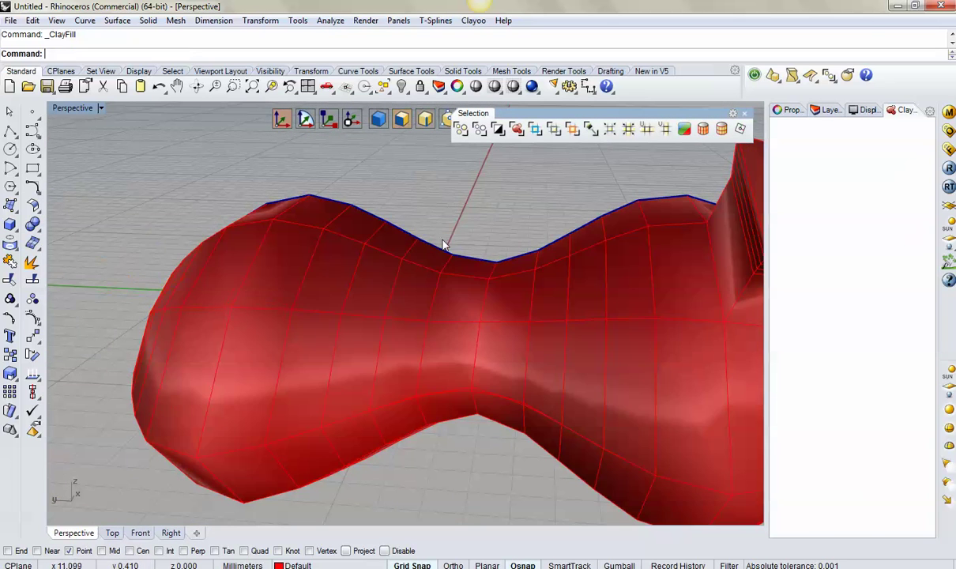
{"action": "left_click", "coordinate": [462, 300]}
{"action": "right_click_drag", "start_coordinate": [408, 312], "coordinate": [380, 268]}
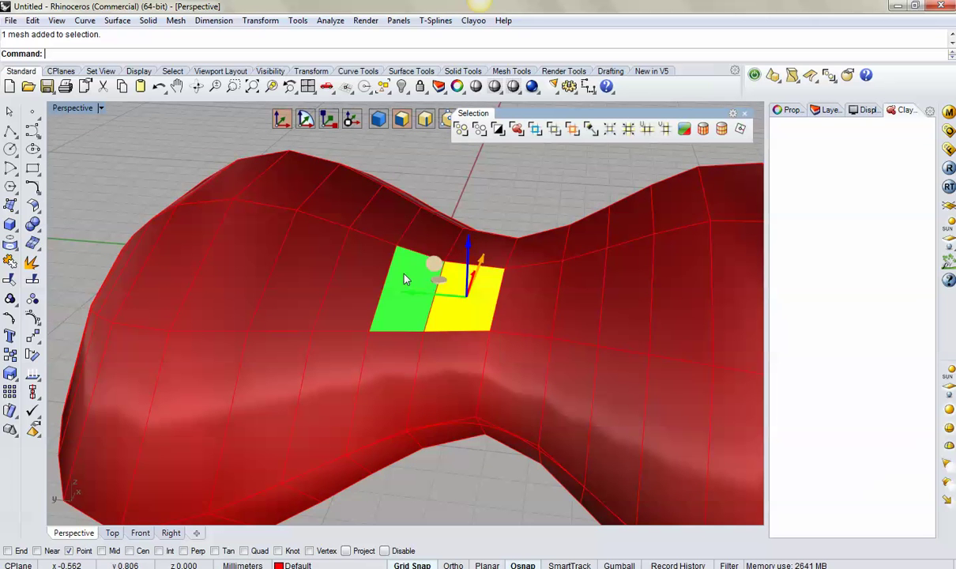
{"action": "left_click", "coordinate": [383, 265], "text": "shift"}
{"action": "right_click_drag", "start_coordinate": [383, 265], "coordinate": [496, 300]}
{"action": "scroll", "coordinate": [496, 300], "scroll_direction": "down", "scroll_amount": 3}
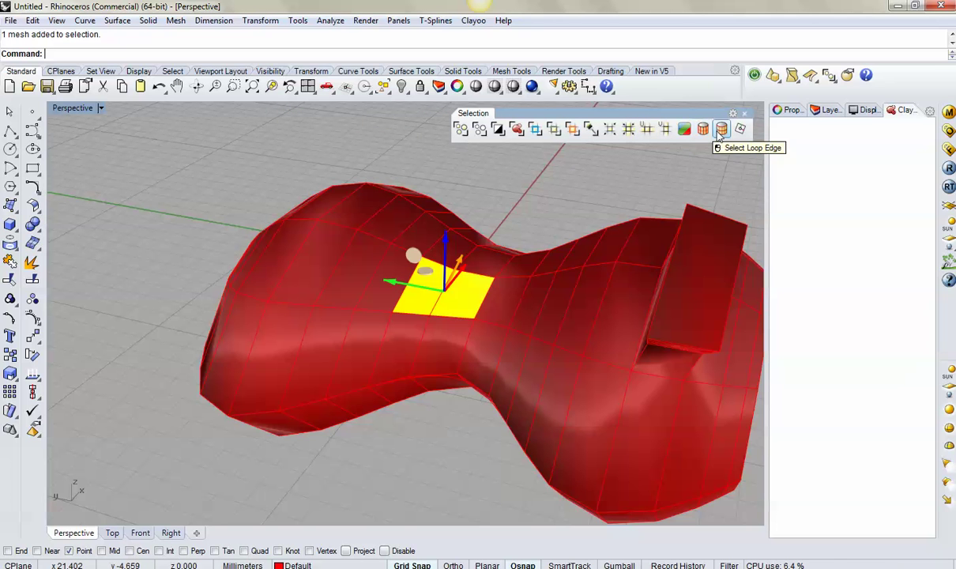
- Grow the waist face selection into a larger patch
{"action": "left_click", "coordinate": [611, 128]}
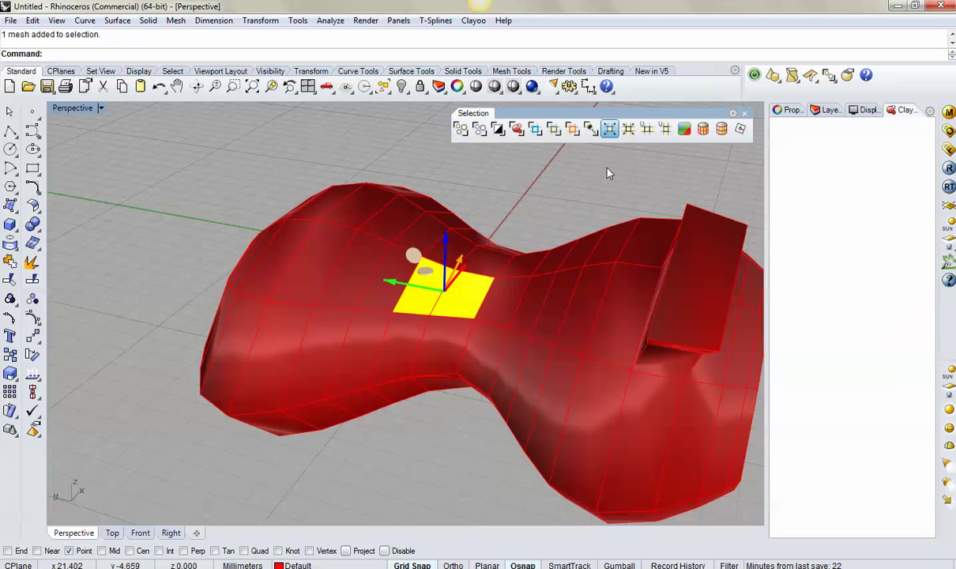
{"action": "left_click", "coordinate": [609, 129]}
{"action": "right_click_drag", "start_coordinate": [494, 233], "coordinate": [506, 345]}
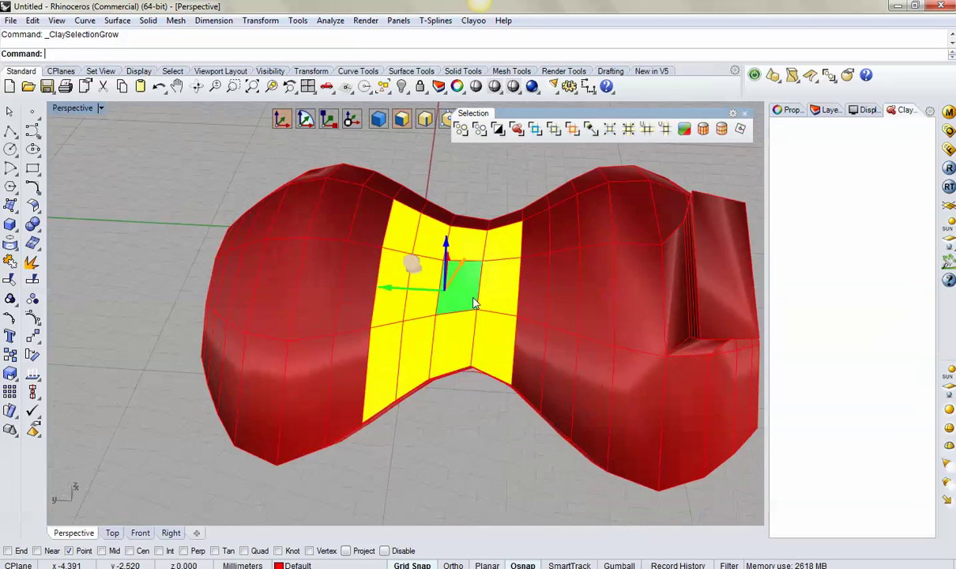
{"action": "scroll", "coordinate": [474, 299], "scroll_direction": "up", "scroll_amount": 5}
{"action": "mouse_move", "coordinate": [482, 235]}
{"action": "right_mouse_down"}
{"action": "mouse_move", "coordinate": [372, 232]}
{"action": "mouse_move", "coordinate": [430, 293]}
{"action": "right_mouse_up"}
{"action": "scroll", "coordinate": [429, 294], "scroll_direction": "down", "scroll_amount": 3}
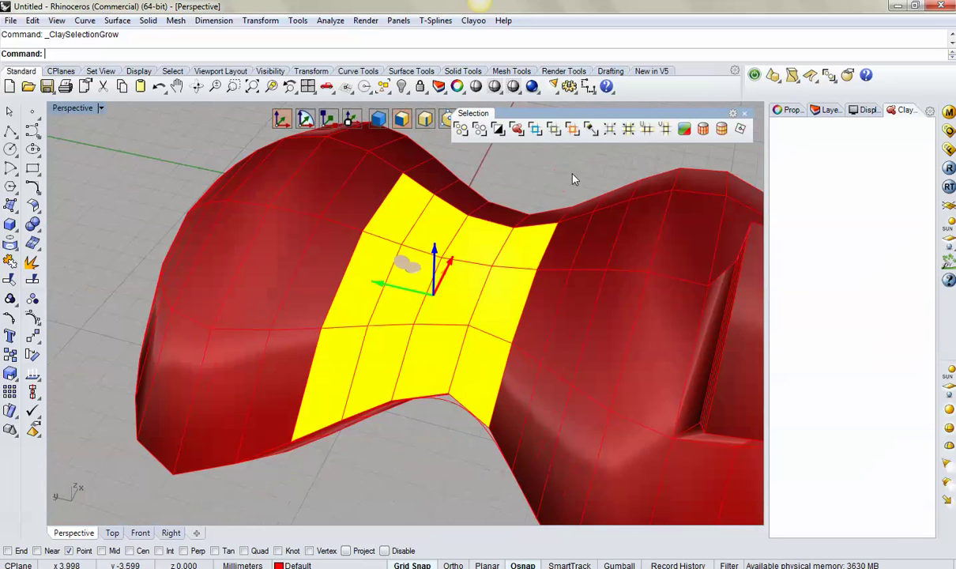
- Shrink back to one face and extend it into a vertical ring around the waist
{"action": "left_click", "coordinate": [628, 131]}
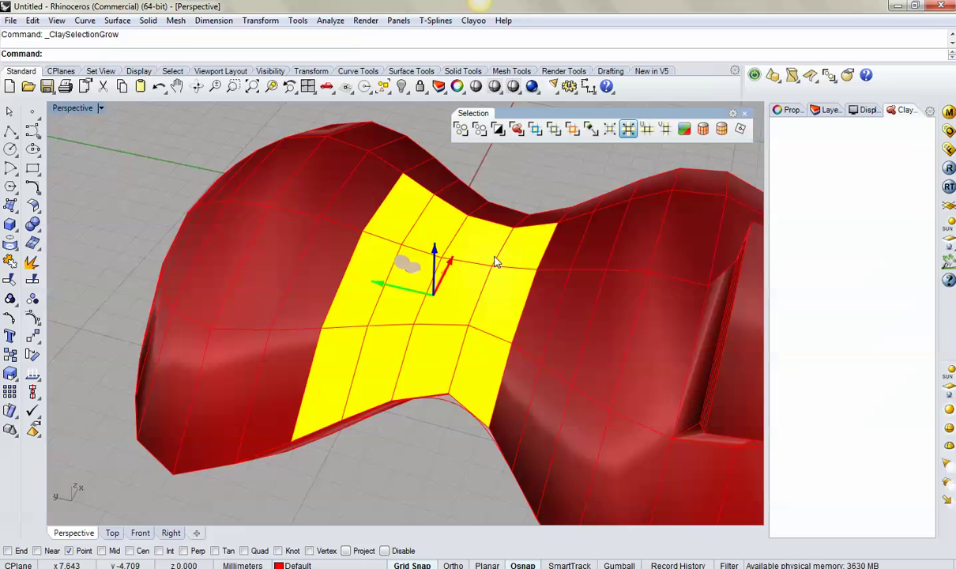
{"action": "key", "text": "minus"}
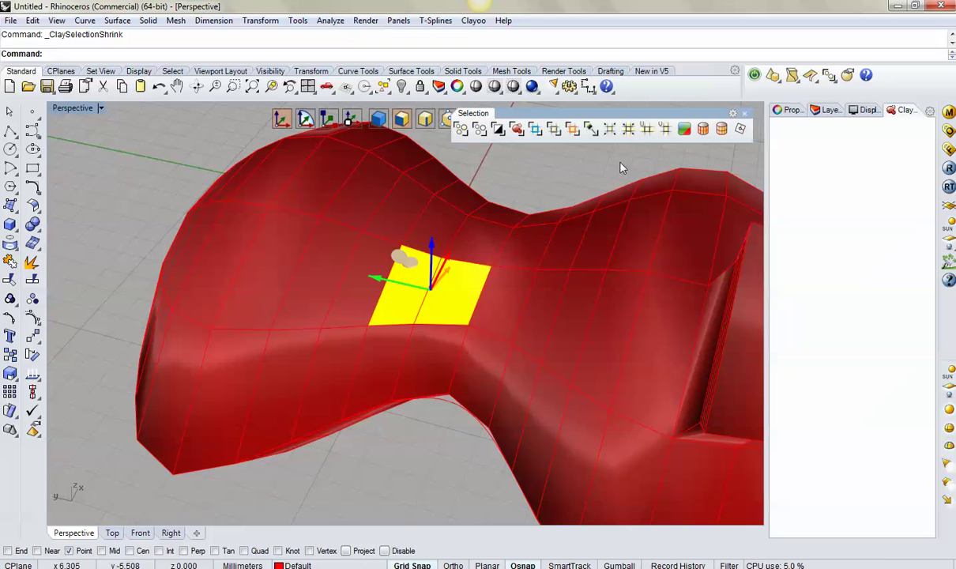
{"action": "left_click", "coordinate": [665, 131]}
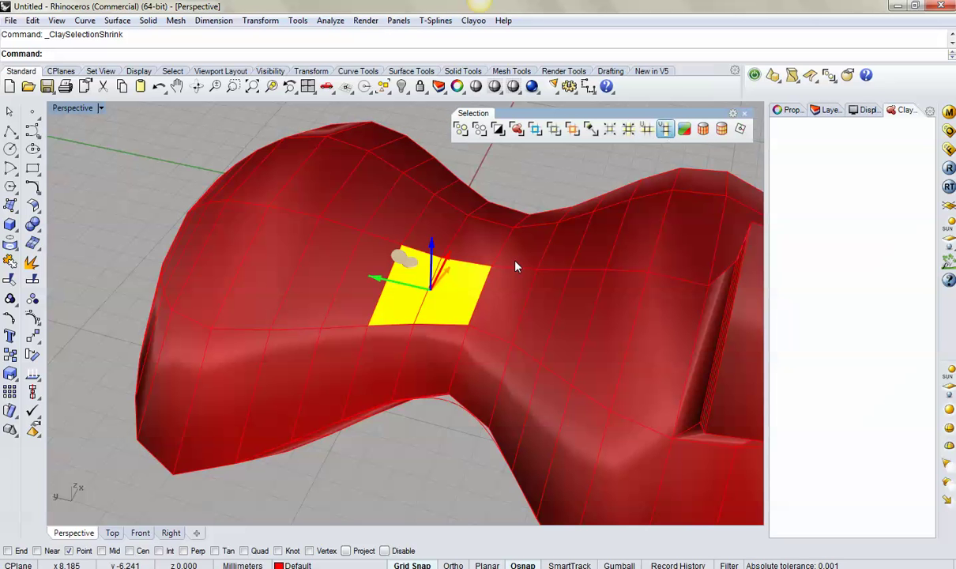
{"action": "key", "text": "v"}
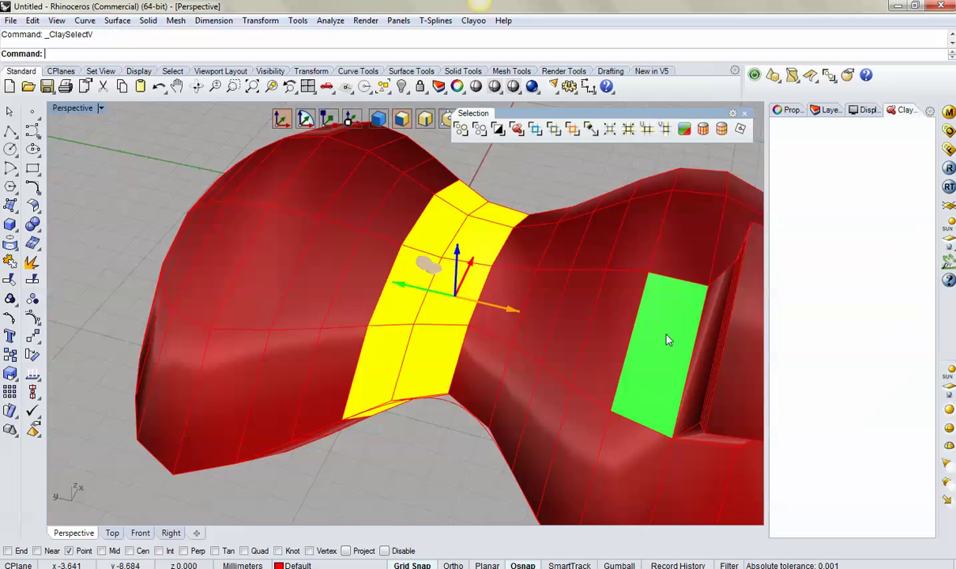
{"action": "mouse_move", "coordinate": [450, 300]}
{"action": "right_mouse_down"}
{"action": "mouse_move", "coordinate": [434, 304]}
{"action": "mouse_move", "coordinate": [460, 219]}
{"action": "mouse_move", "coordinate": [542, 258]}
{"action": "right_mouse_up"}
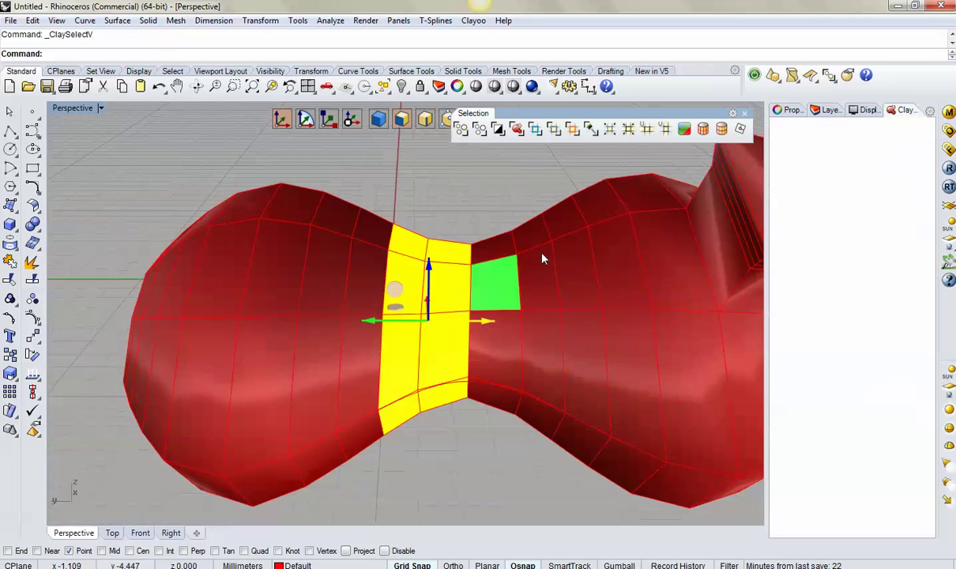
{"action": "left_click", "coordinate": [646, 131]}
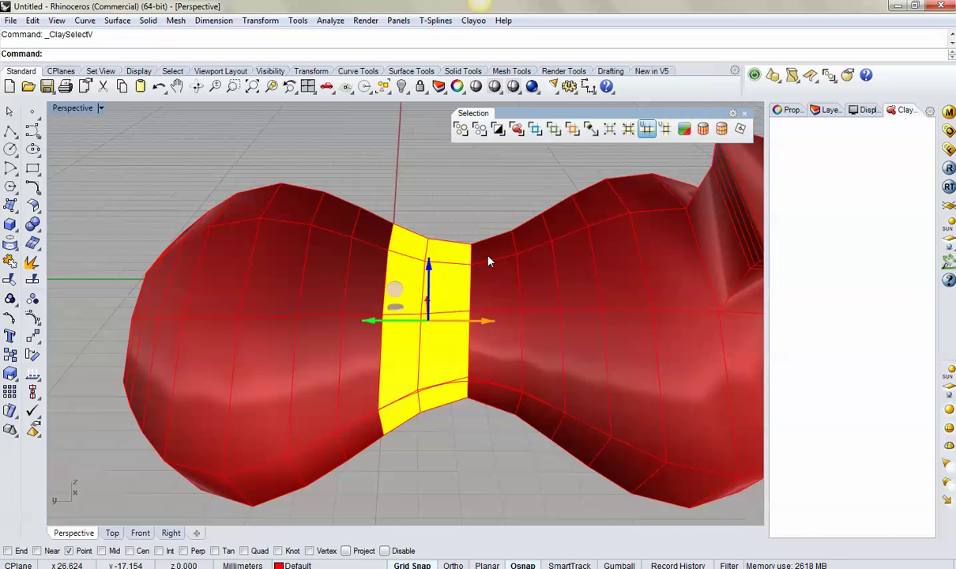
- Extend the selection along the whole body, orbit to view it, then clear it
{"action": "left_click", "coordinate": [466, 233]}
{"action": "mouse_move", "coordinate": [454, 221]}
{"action": "right_mouse_down"}
{"action": "mouse_move", "coordinate": [486, 241]}
{"action": "mouse_move", "coordinate": [365, 172]}
{"action": "right_mouse_up"}
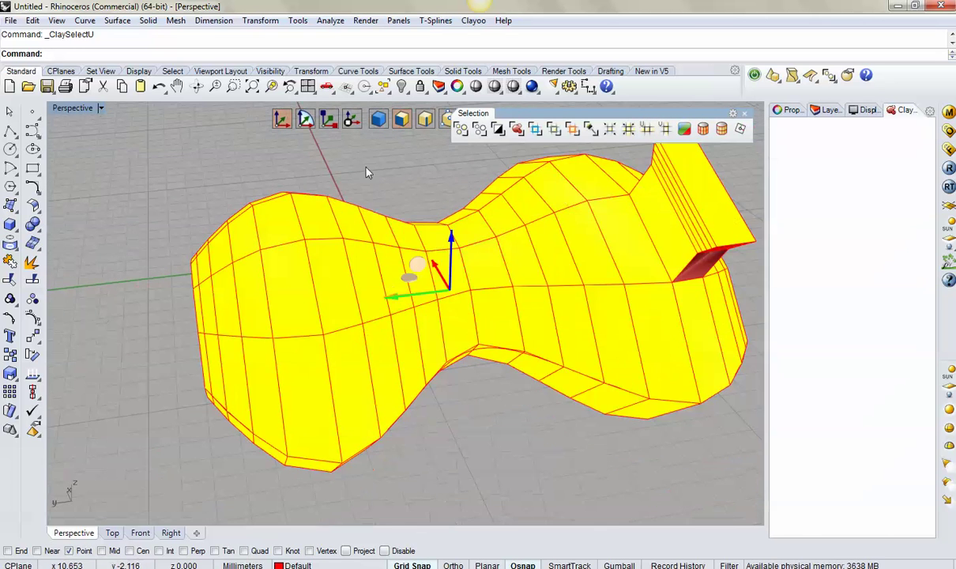
{"action": "left_click", "coordinate": [366, 172]}
- Try Select U and Select V strips on single waist faces, then drop the selection
{"action": "left_click", "coordinate": [467, 264]}
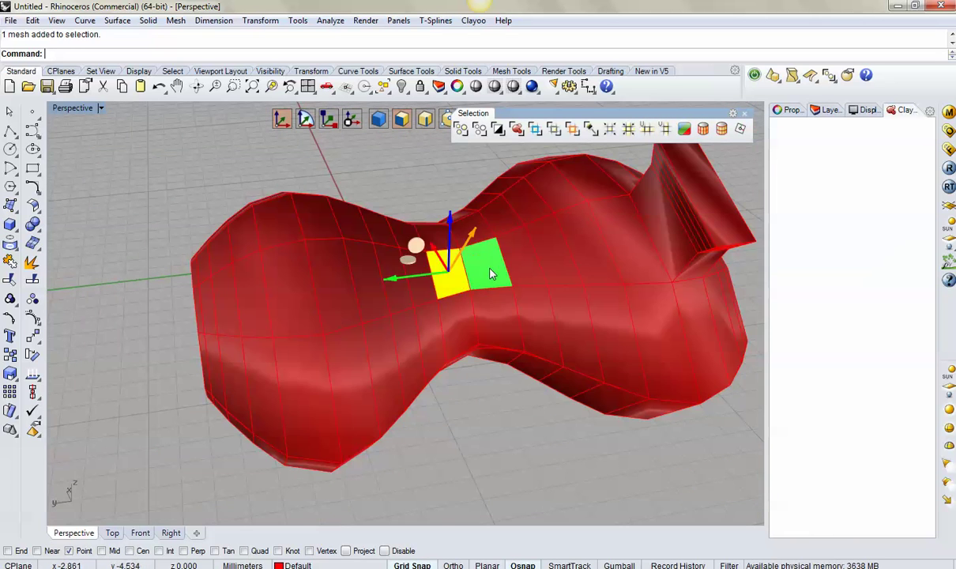
{"action": "left_click", "coordinate": [646, 130]}
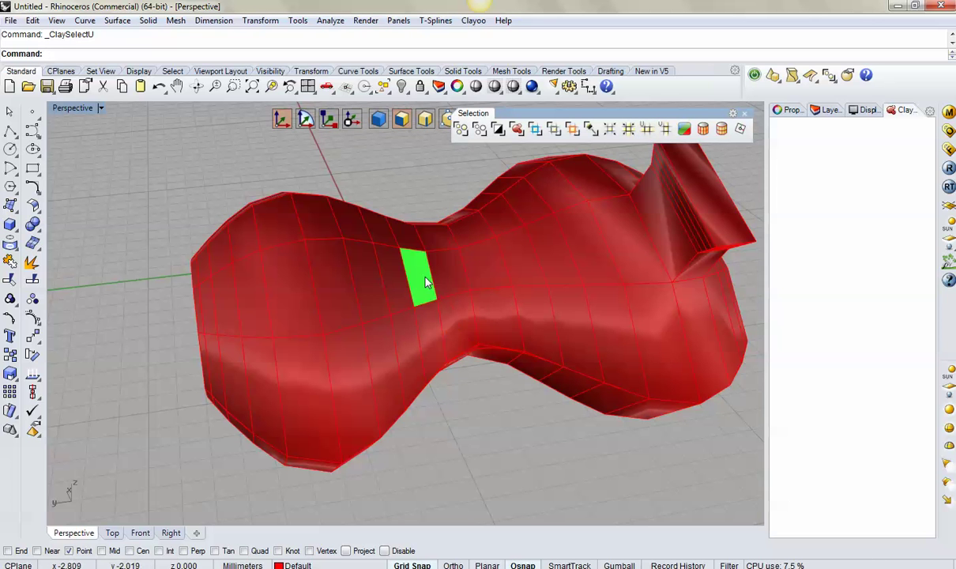
{"action": "left_click", "coordinate": [426, 283]}
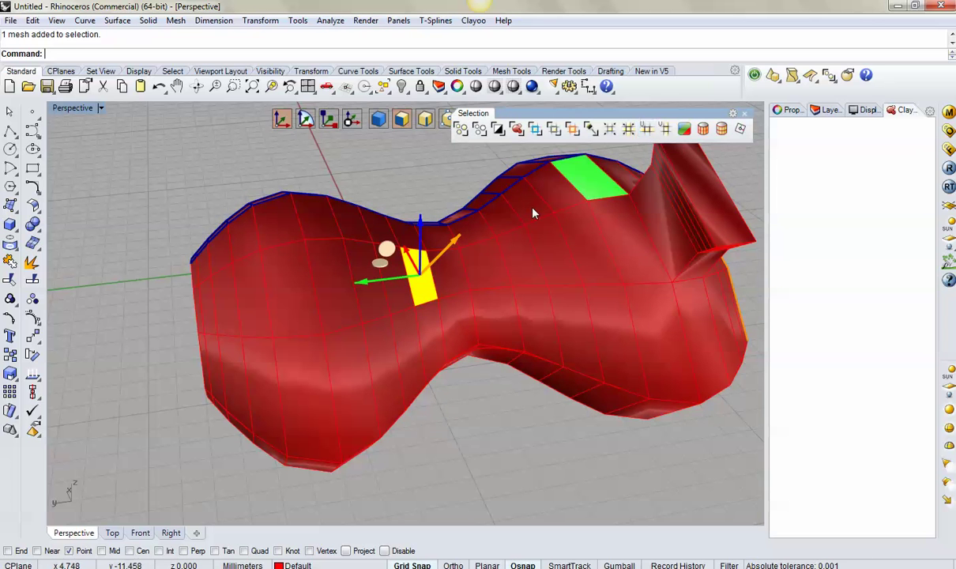
{"action": "left_click", "coordinate": [665, 129]}
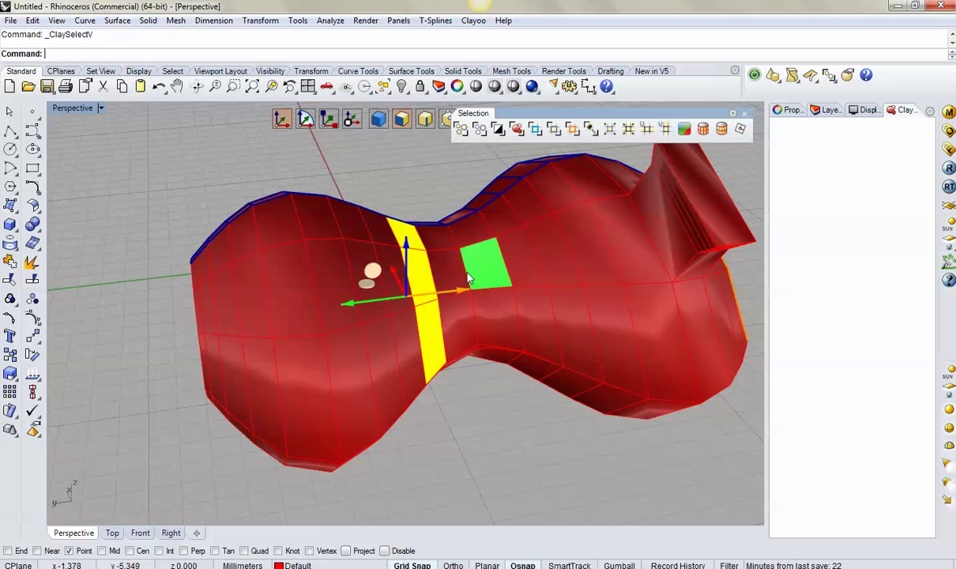
{"action": "left_click", "coordinate": [410, 162]}
- Expand a waist face into a lengthwise strip with Select U, inspect it, then clear it
{"action": "left_click", "coordinate": [448, 273]}
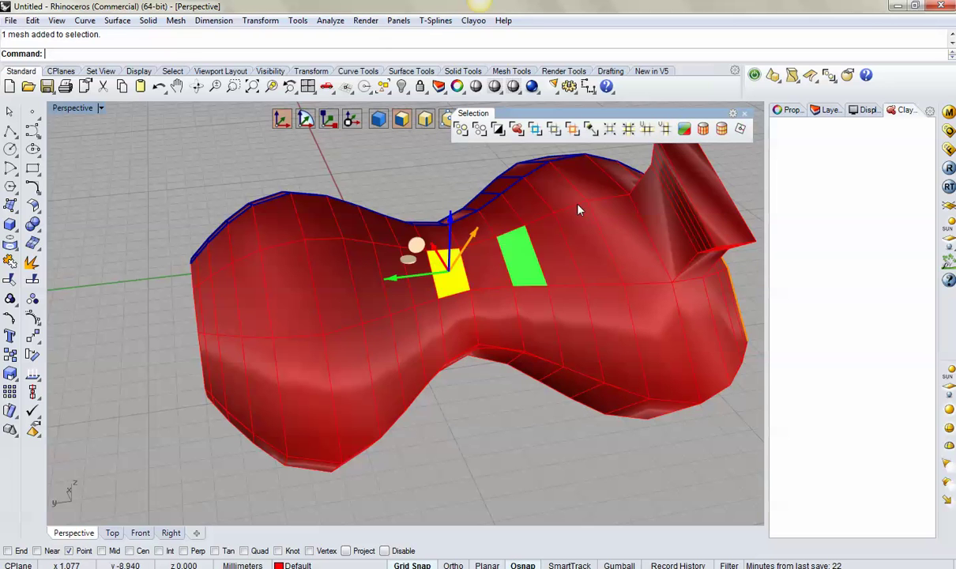
{"action": "left_click", "coordinate": [646, 129]}
{"action": "mouse_move", "coordinate": [465, 244]}
{"action": "right_mouse_down"}
{"action": "mouse_move", "coordinate": [410, 322]}
{"action": "mouse_move", "coordinate": [515, 283]}
{"action": "mouse_move", "coordinate": [466, 324]}
{"action": "right_mouse_up"}
{"action": "left_click", "coordinate": [471, 438]}
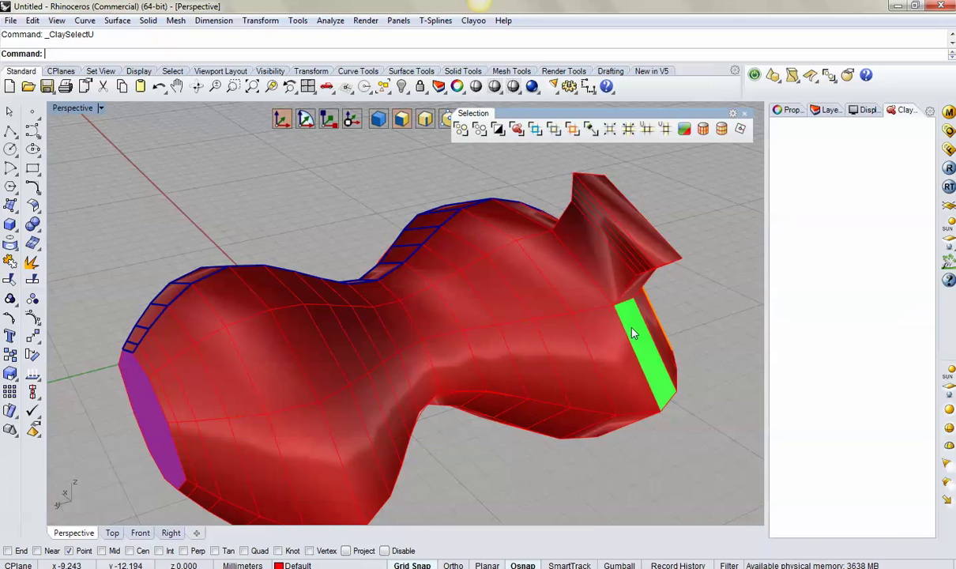
- Pick the lengthwise edge loop along the body's top with Select Loop Edge
{"action": "middle_click", "coordinate": [327, 143]}
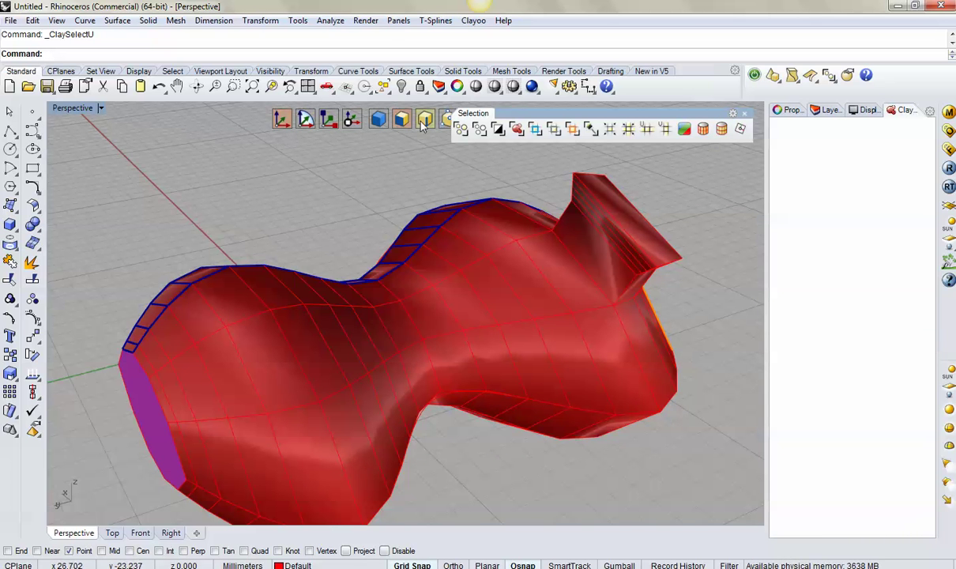
{"action": "left_click", "coordinate": [443, 338]}
{"action": "mouse_move", "coordinate": [522, 345]}
{"action": "right_mouse_down"}
{"action": "mouse_move", "coordinate": [480, 353]}
{"action": "mouse_move", "coordinate": [542, 211]}
{"action": "right_mouse_up"}
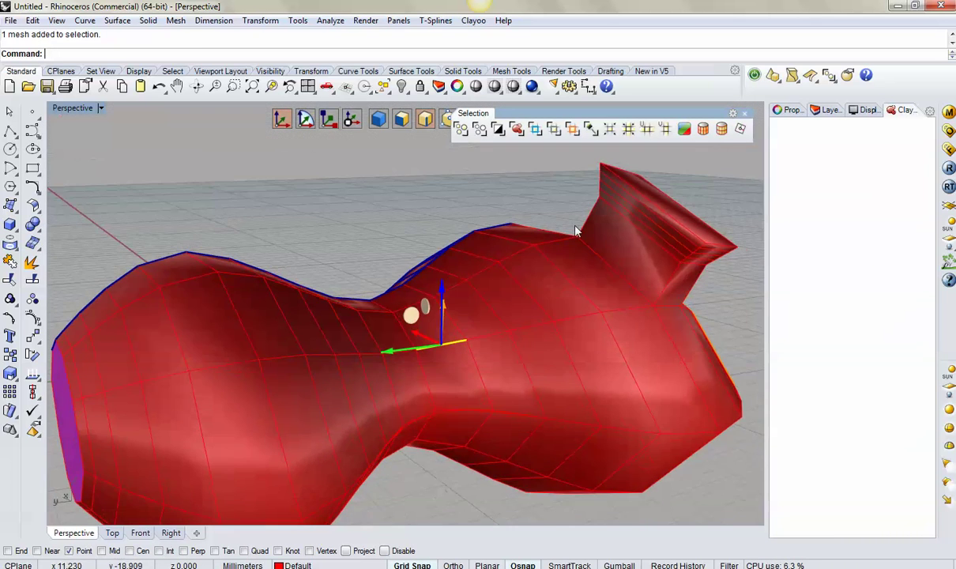
{"action": "left_click", "coordinate": [722, 130]}
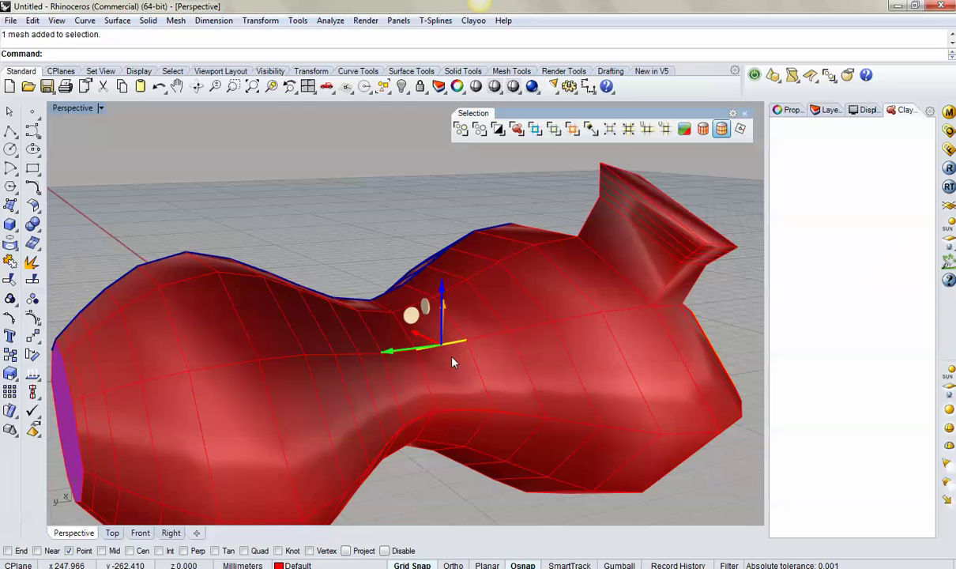
{"action": "left_click", "coordinate": [453, 362]}
{"action": "mouse_move", "coordinate": [399, 463]}
{"action": "right_mouse_down"}
{"action": "mouse_move", "coordinate": [481, 385]}
{"action": "mouse_move", "coordinate": [454, 348]}
{"action": "mouse_move", "coordinate": [467, 305]}
{"action": "mouse_move", "coordinate": [488, 284]}
{"action": "mouse_move", "coordinate": [534, 340]}
{"action": "mouse_move", "coordinate": [320, 320]}
{"action": "mouse_move", "coordinate": [359, 352]}
{"action": "mouse_move", "coordinate": [411, 365]}
{"action": "mouse_move", "coordinate": [380, 337]}
{"action": "mouse_move", "coordinate": [417, 357]}
{"action": "right_mouse_up"}
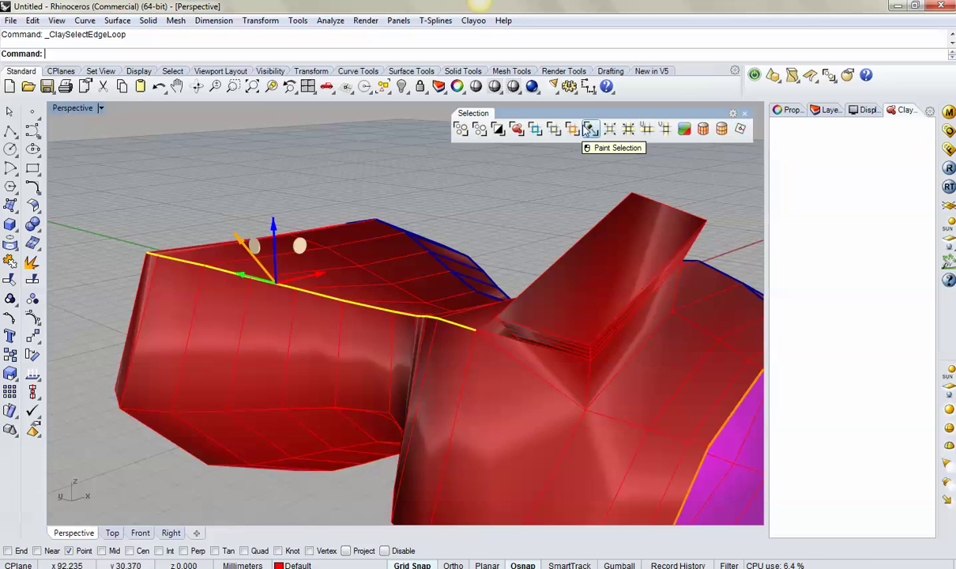
{"action": "left_click", "coordinate": [849, 80]}
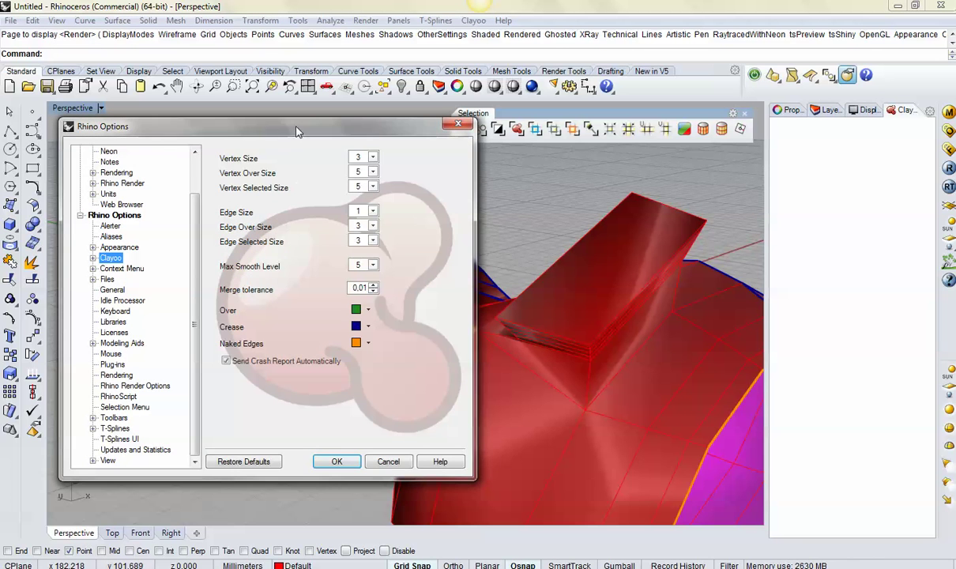
{"action": "left_click_drag", "start_coordinate": [296, 130], "coordinate": [322, 131]}
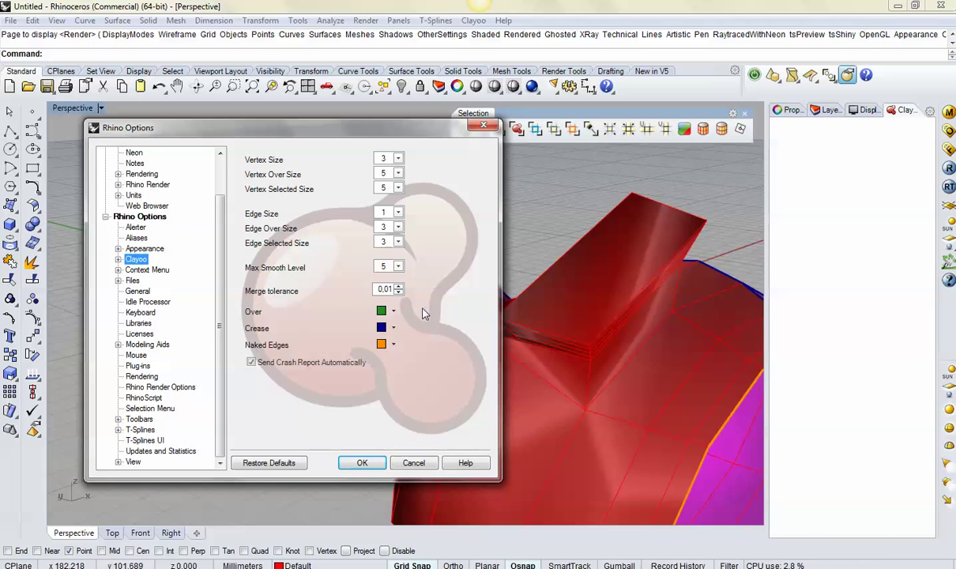
{"action": "left_click", "coordinate": [362, 465]}
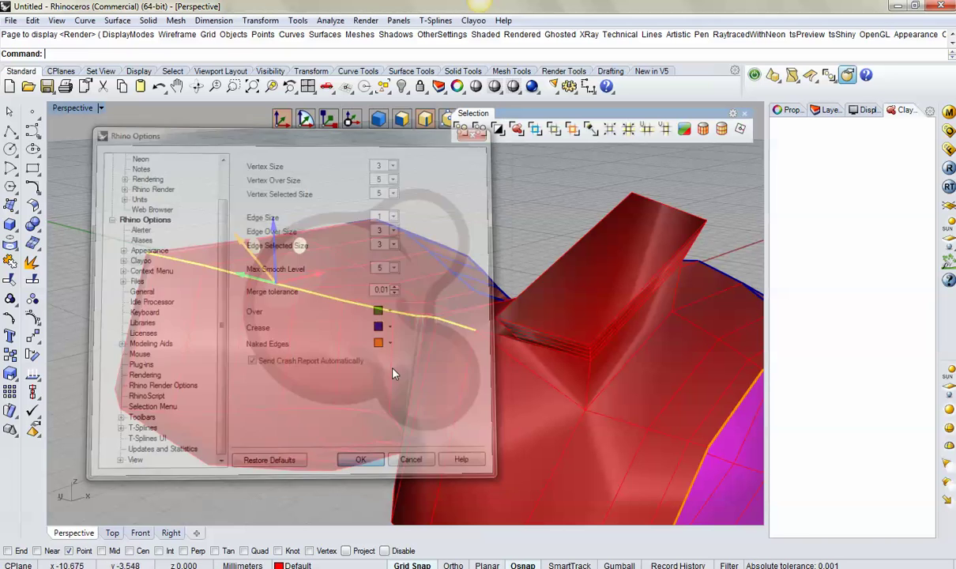
{"action": "mouse_move", "coordinate": [393, 374]}
{"action": "right_mouse_down"}
{"action": "mouse_move", "coordinate": [399, 316]}
{"action": "mouse_move", "coordinate": [484, 359]}
{"action": "mouse_move", "coordinate": [345, 298]}
{"action": "mouse_move", "coordinate": [198, 330]}
{"action": "mouse_move", "coordinate": [432, 373]}
{"action": "mouse_move", "coordinate": [463, 390]}
{"action": "mouse_move", "coordinate": [363, 382]}
{"action": "mouse_move", "coordinate": [461, 360]}
{"action": "mouse_move", "coordinate": [504, 366]}
{"action": "mouse_move", "coordinate": [474, 345]}
{"action": "mouse_move", "coordinate": [678, 316]}
{"action": "mouse_move", "coordinate": [677, 331]}
{"action": "mouse_move", "coordinate": [623, 338]}
{"action": "mouse_move", "coordinate": [733, 172]}
{"action": "mouse_move", "coordinate": [616, 252]}
{"action": "right_mouse_up"}
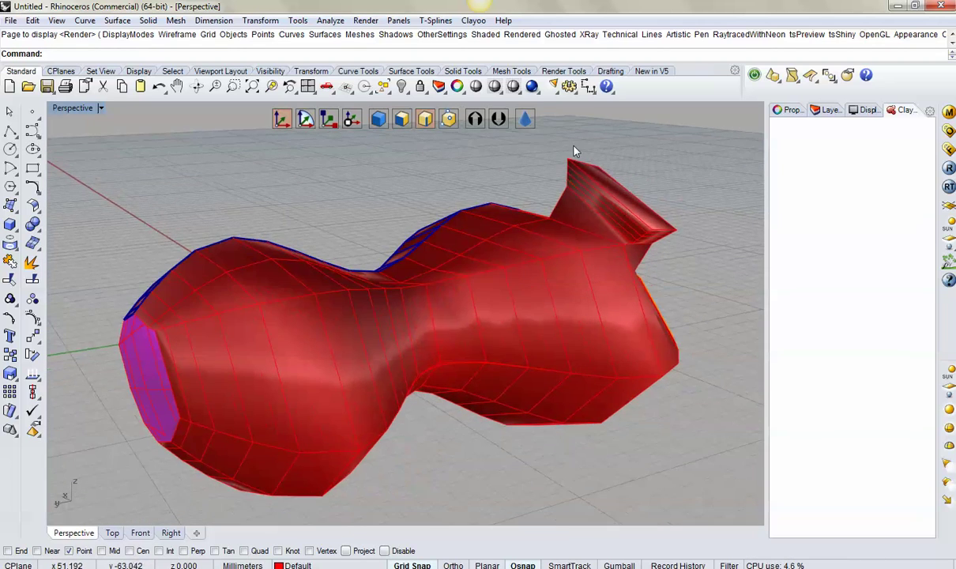
{"action": "mouse_move", "coordinate": [575, 150]}
{"action": "right_mouse_down"}
{"action": "mouse_move", "coordinate": [447, 153]}
{"action": "mouse_move", "coordinate": [405, 171]}
{"action": "mouse_move", "coordinate": [440, 198]}
{"action": "mouse_move", "coordinate": [420, 219]}
{"action": "mouse_move", "coordinate": [435, 196]}
{"action": "mouse_move", "coordinate": [534, 218]}
{"action": "mouse_move", "coordinate": [540, 246]}
{"action": "mouse_move", "coordinate": [597, 262]}
{"action": "right_mouse_up"}
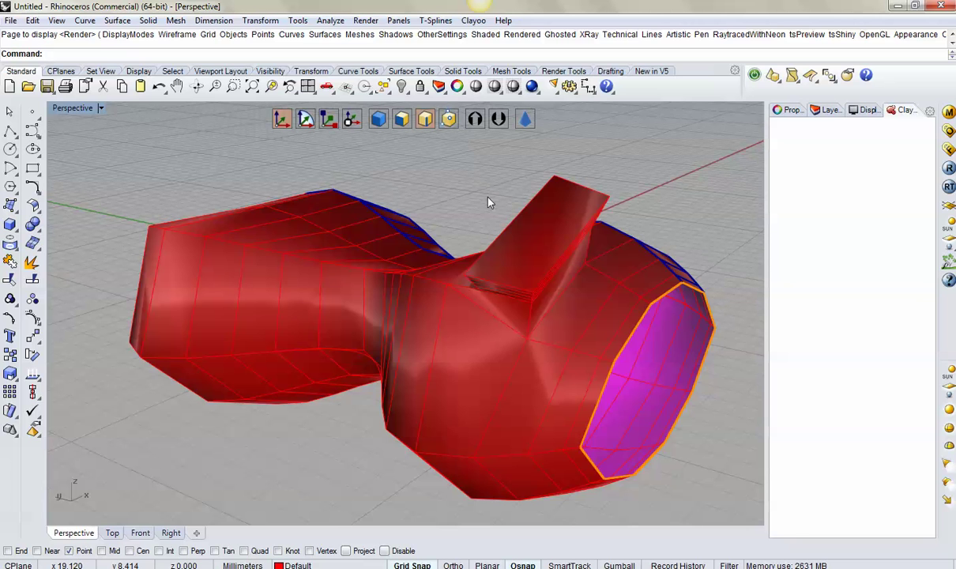
{"action": "mouse_move", "coordinate": [544, 256]}
{"action": "right_mouse_down"}
{"action": "mouse_move", "coordinate": [640, 284]}
{"action": "mouse_move", "coordinate": [525, 273]}
{"action": "mouse_move", "coordinate": [491, 313]}
{"action": "mouse_move", "coordinate": [373, 303]}
{"action": "mouse_move", "coordinate": [417, 309]}
{"action": "mouse_move", "coordinate": [609, 239]}
{"action": "right_mouse_up"}
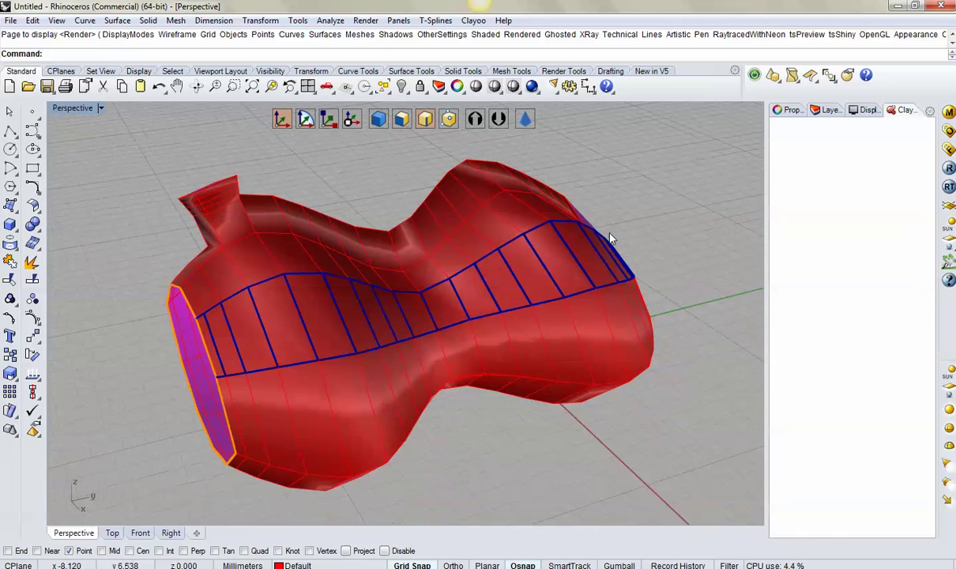